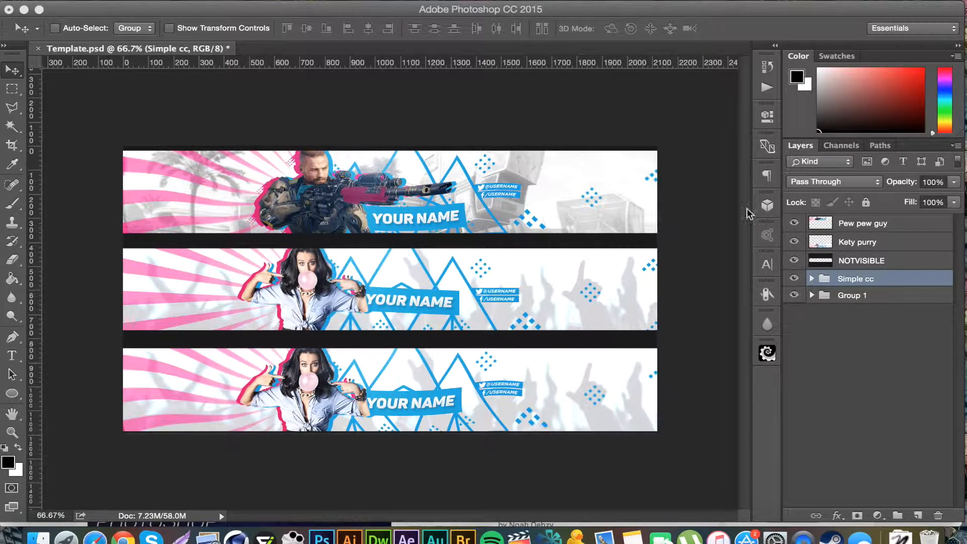
Delete every layer inside Group 1 except the white base, Layer 1.
left_click(811, 295)
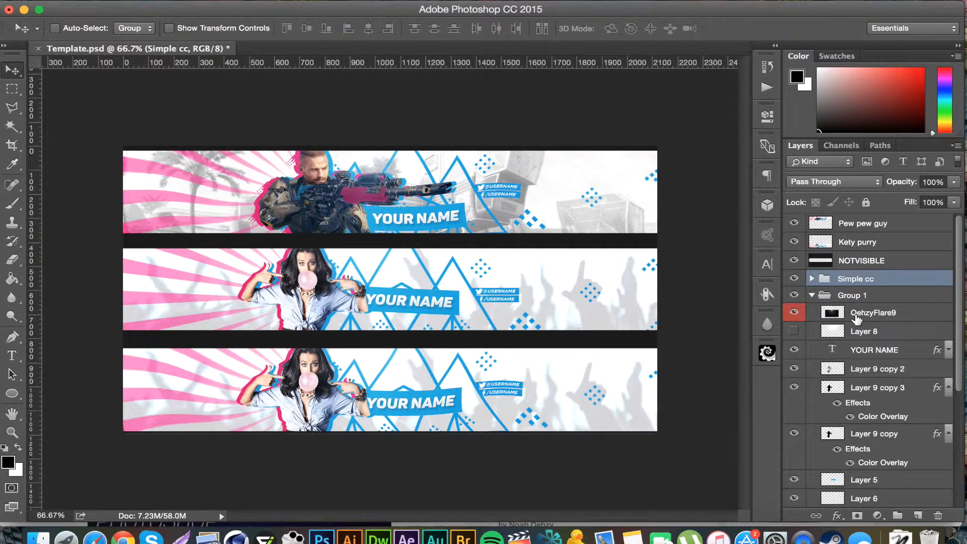
left_click(856, 315)
scroll(876, 356, "down", 5)
left_click(865, 480, "shift")
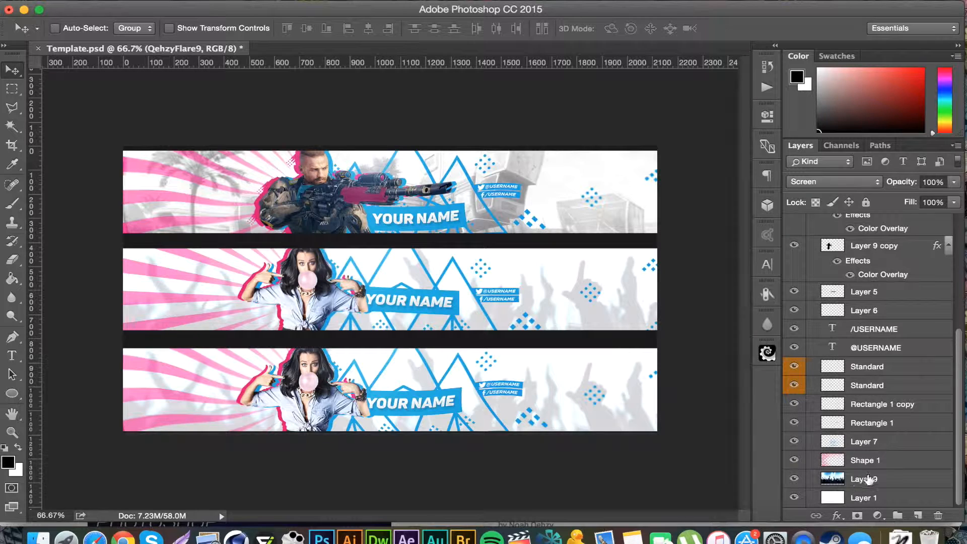
key("Delete")
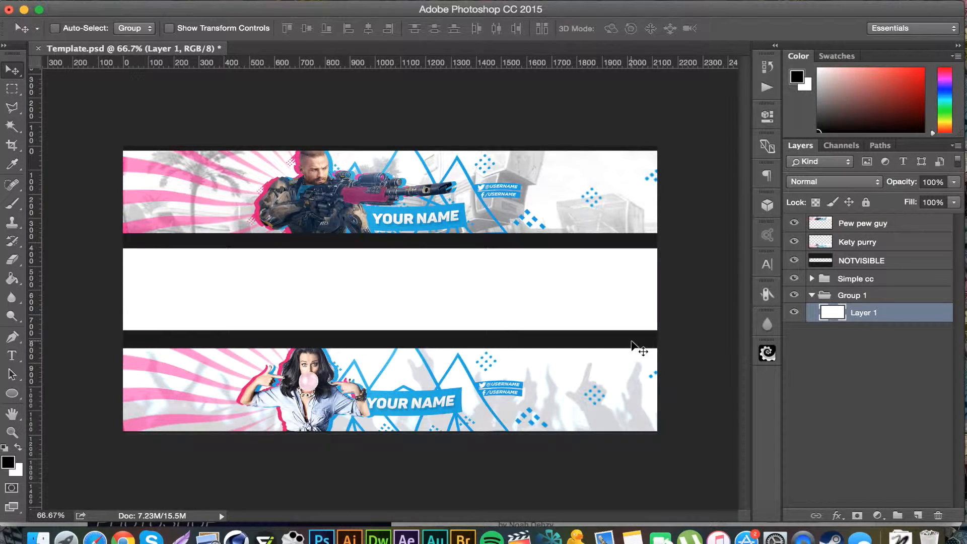
Place the Screen Shot image from the Character Banner folder above Layer 1, scale it to about 168%, and shift it down in the middle banner.
left_click(40, 538)
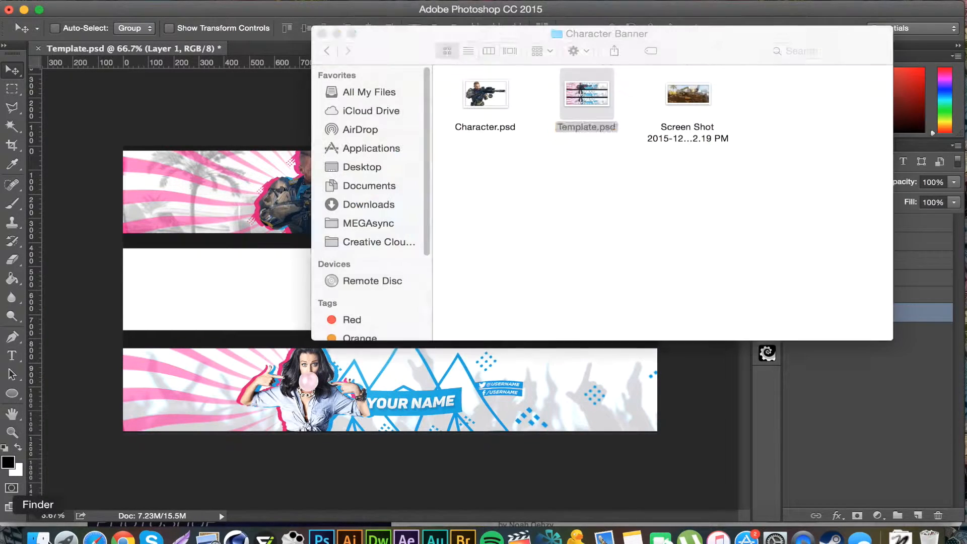
left_click_drag(688, 94, 262, 297)
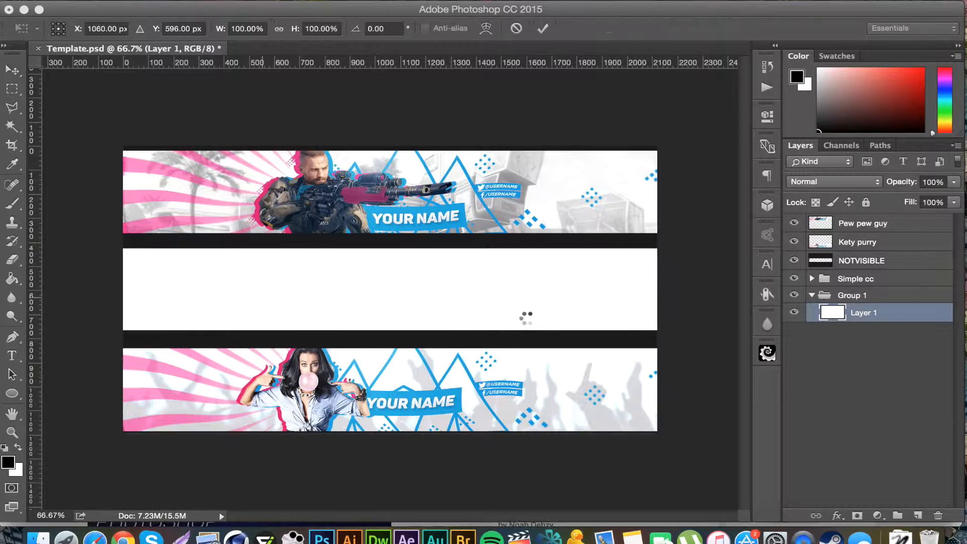
left_click_drag(551, 357, 661, 407)
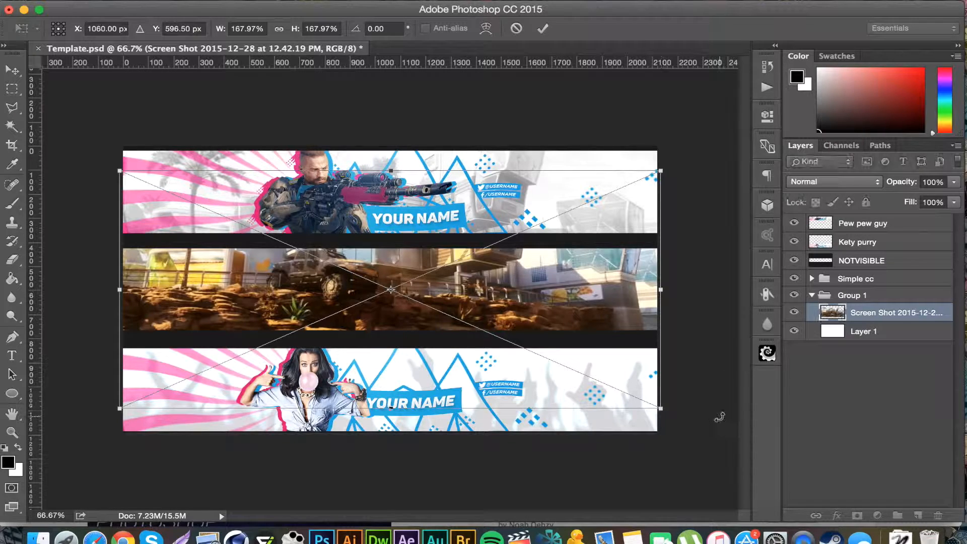
key("Return")
left_click_drag(464, 276, 464, 310)
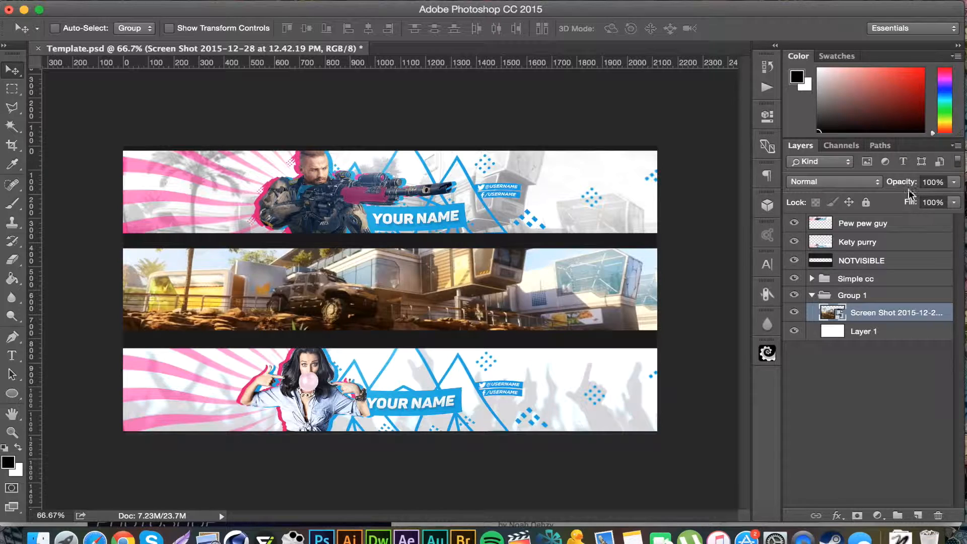
Rasterize the screenshot layer and desaturate it with Hue/Saturation at a saturation of -100.
right_click(882, 314)
left_click(725, 399)
key("super+u")
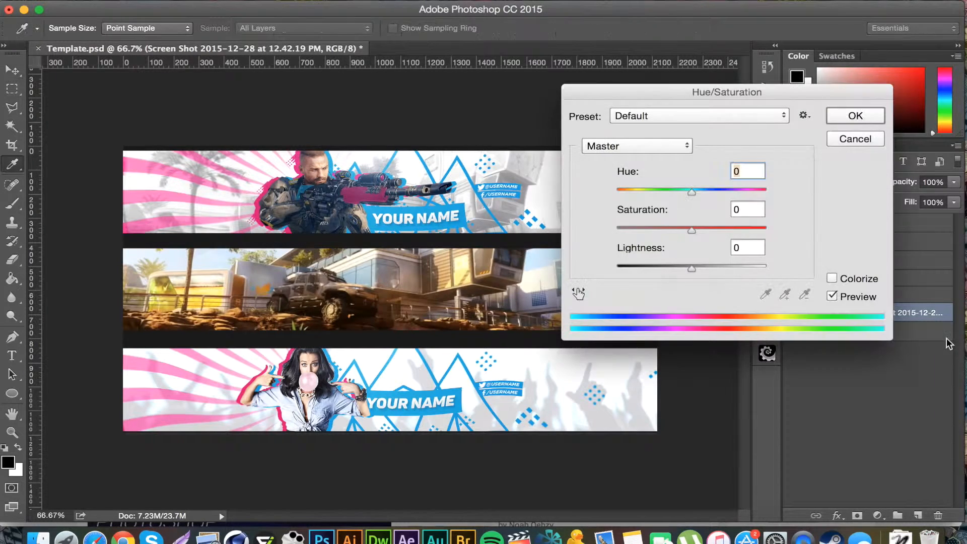
left_click_drag(691, 229, 616, 232)
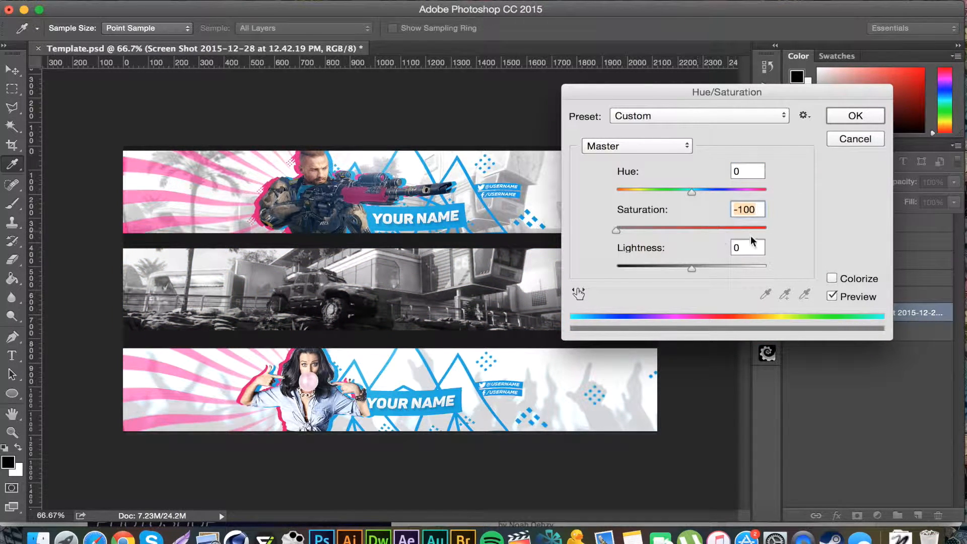
left_click(854, 116)
Reduce the opacity of the greyscale screenshot layer to 35%.
left_click(937, 182)
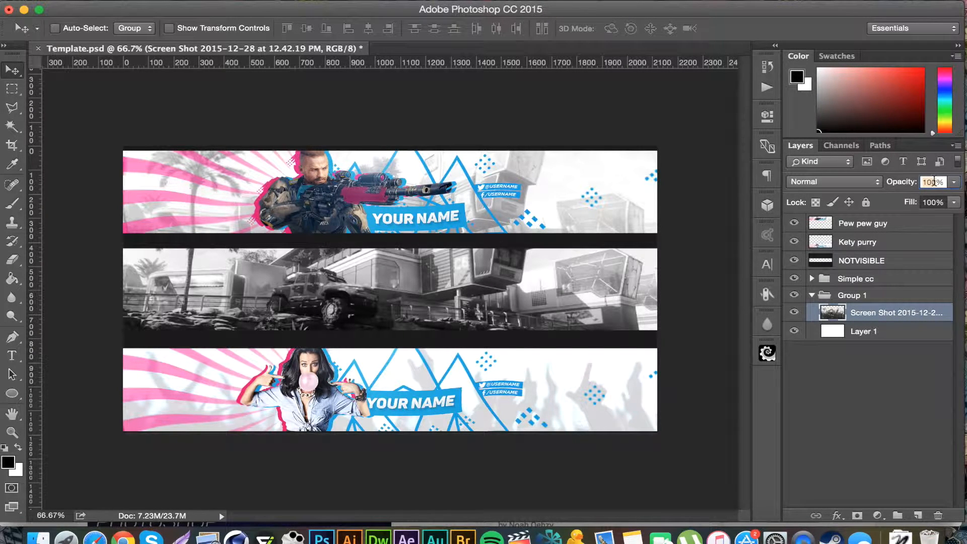
double_click(934, 181)
type("40")
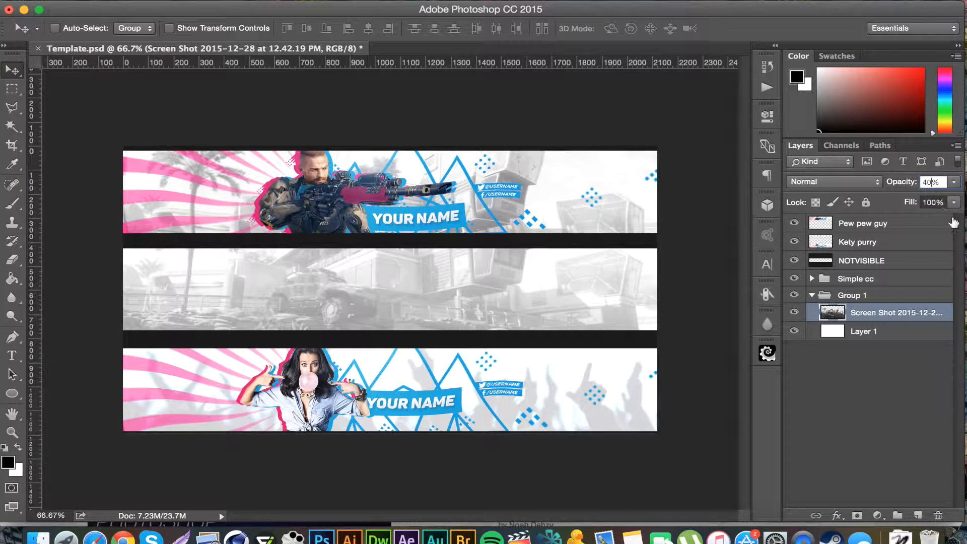
left_click_drag(912, 184, 909, 186)
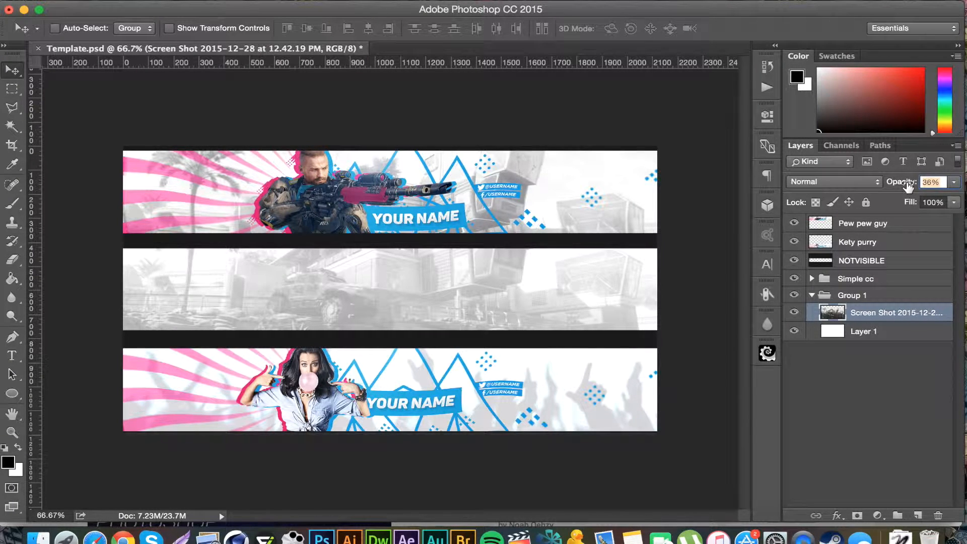
left_click_drag(908, 187, 906, 186)
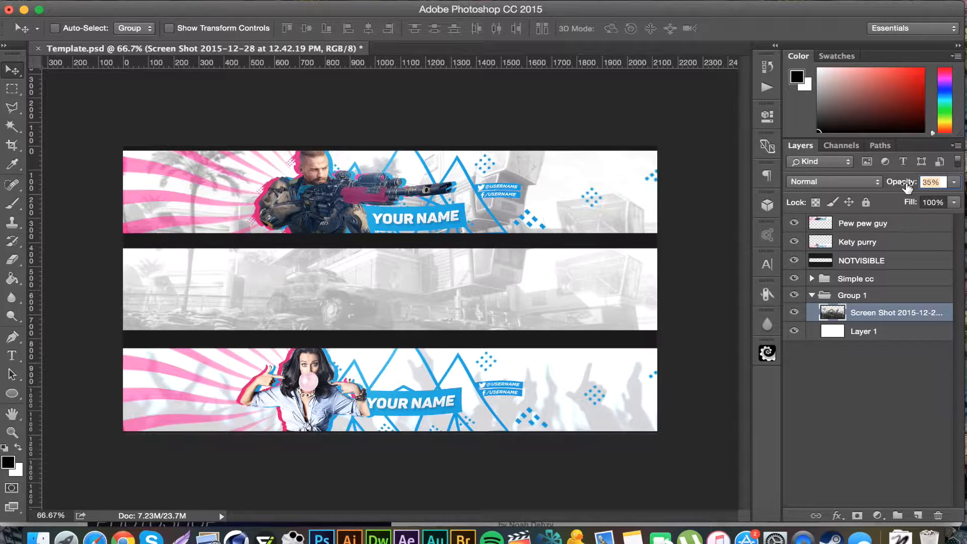
Move the faded screenshot further down so the palm trees and buildings fill the middle banner.
left_click(872, 416)
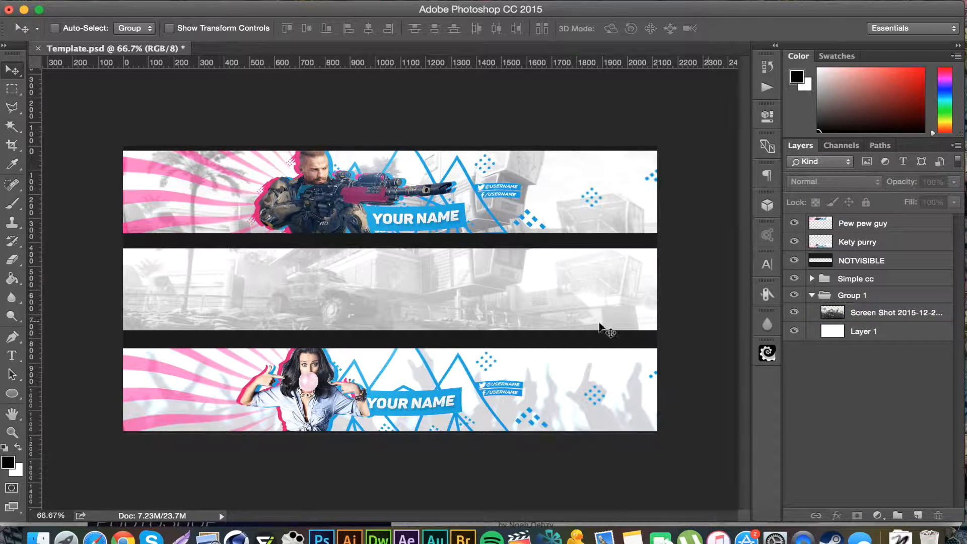
left_click(856, 313)
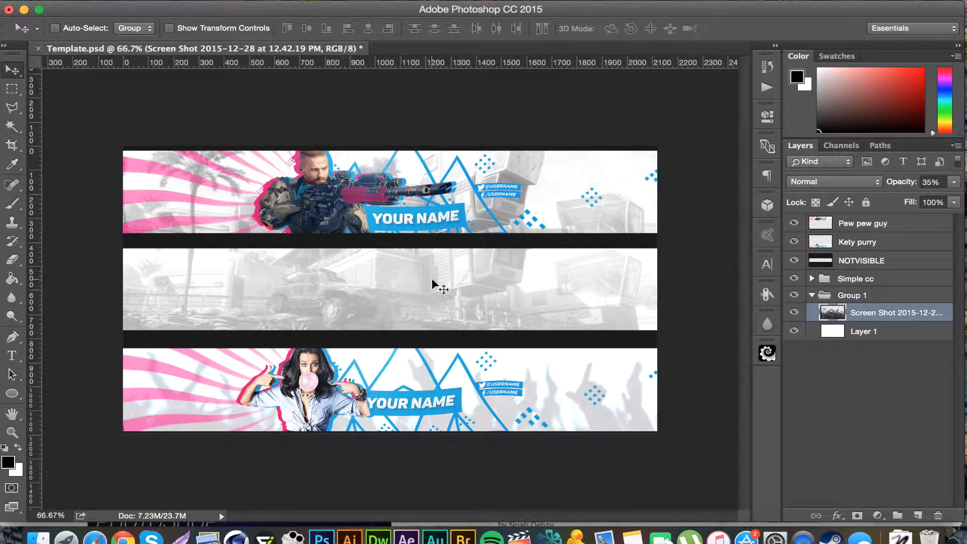
left_click_drag(432, 280, 440, 325)
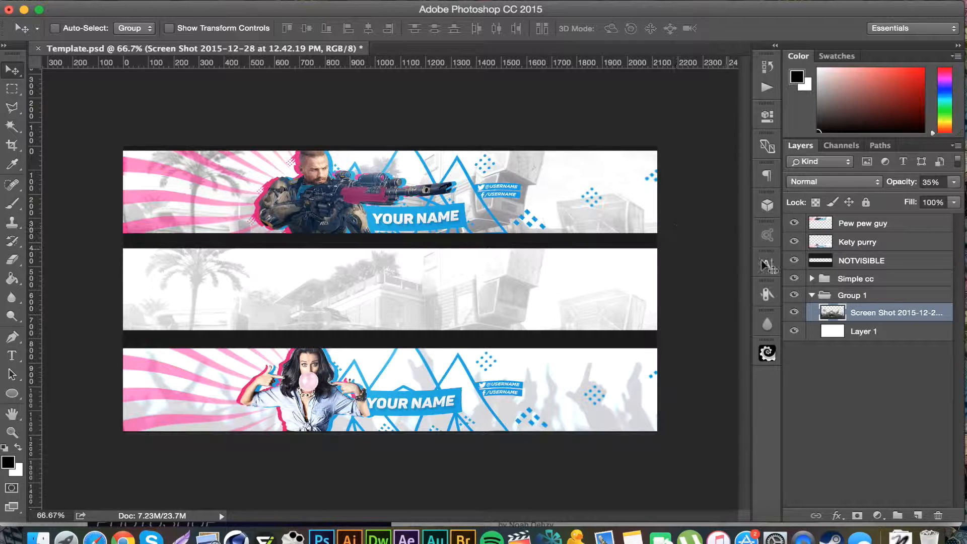
Inspect the adjustment layers in the Simple cc group and compare the banner with the group hidden and shown.
left_click(811, 278)
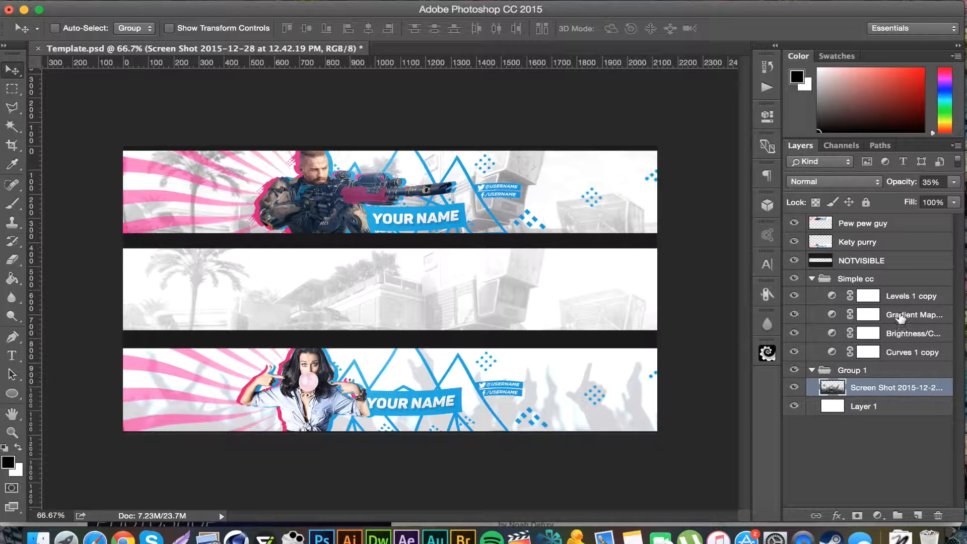
left_click(802, 278)
left_click(794, 278)
left_click(793, 279)
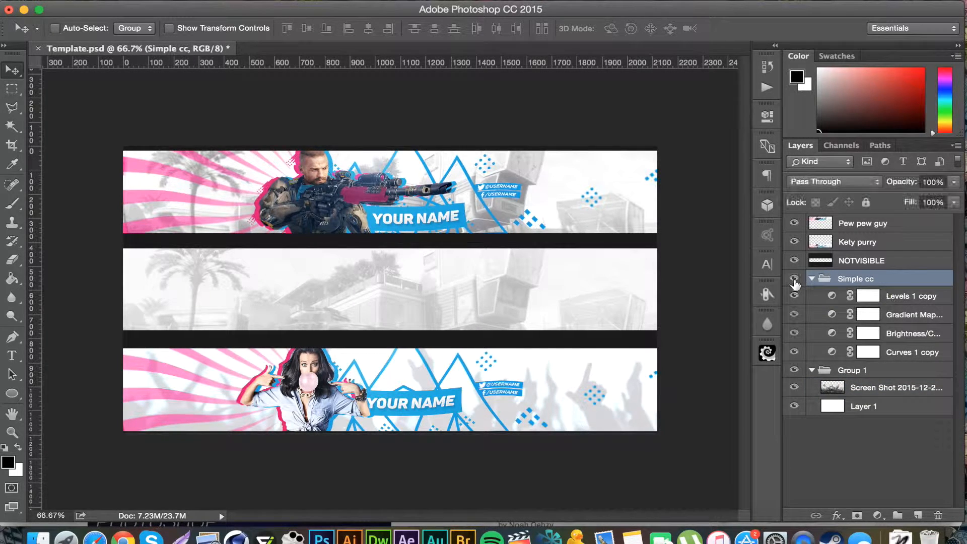
left_click(793, 280)
left_click(794, 279)
left_click(811, 279)
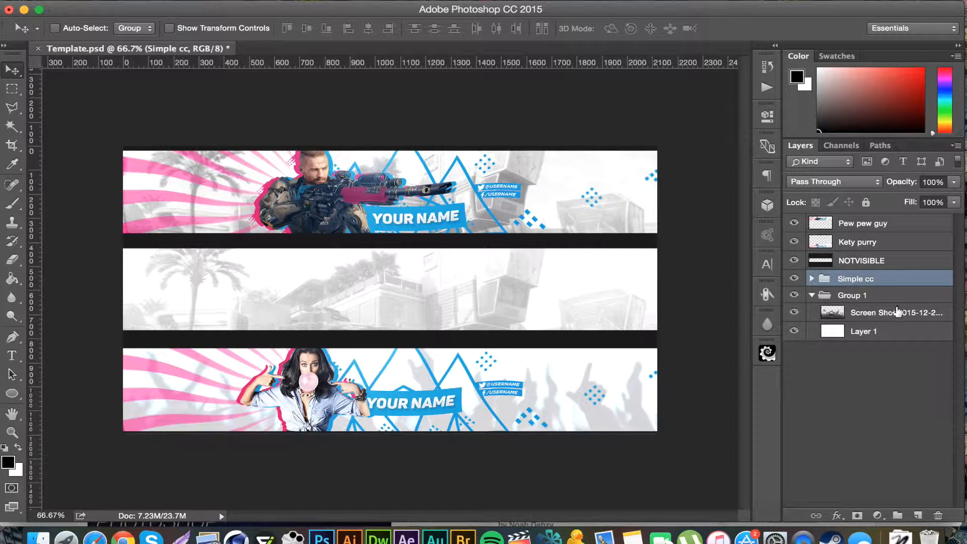
Open Character.psd from the Character Banner folder and delete the round watermark badge below the rifle.
left_click(38, 538)
double_click(491, 104)
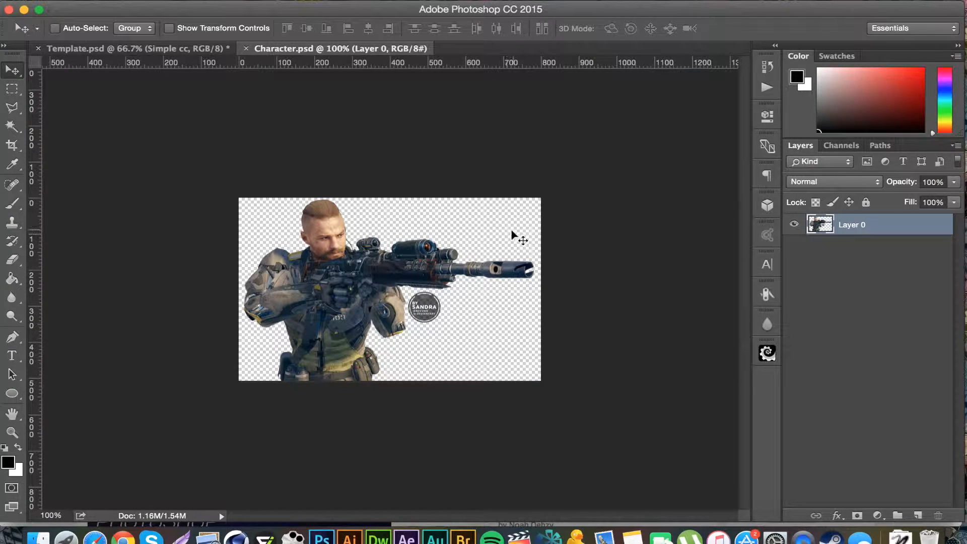
key("super+equal")
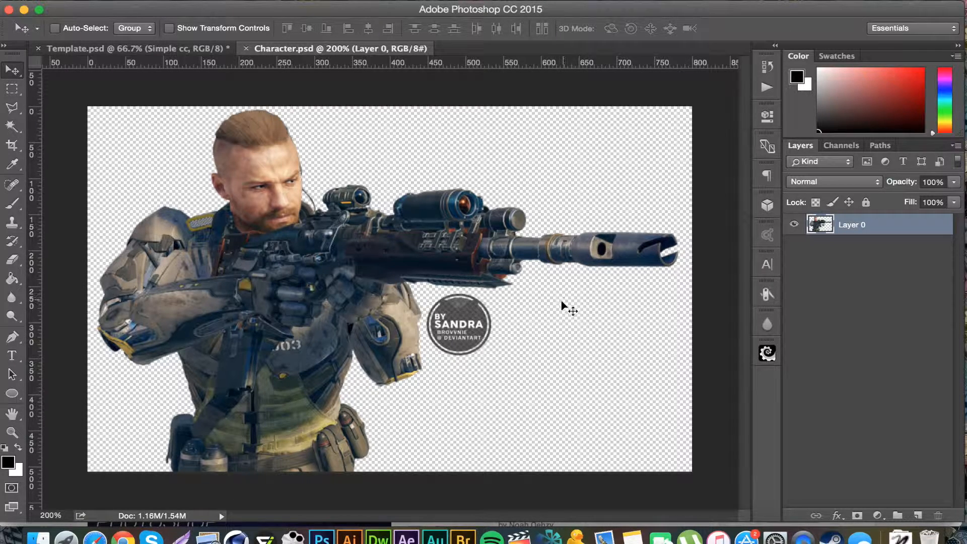
key("m")
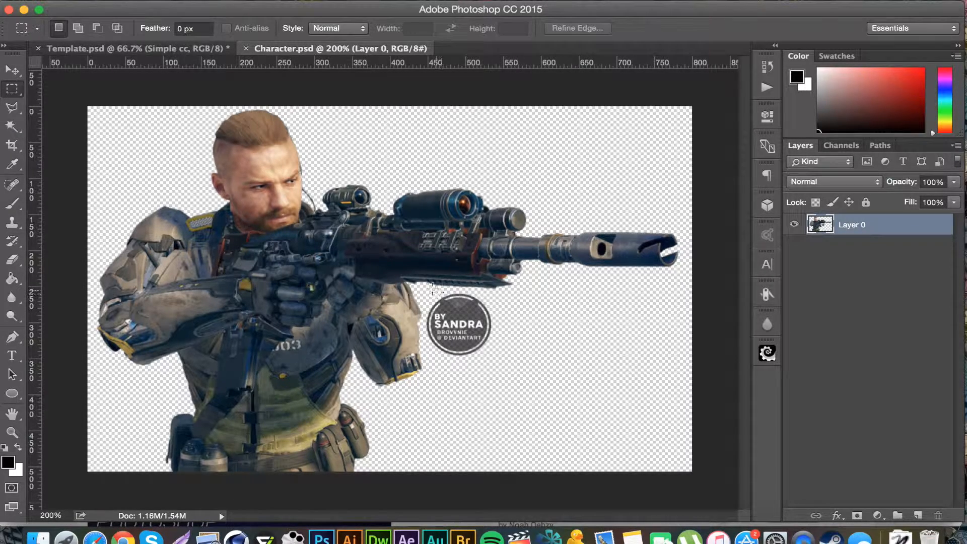
left_click_drag(424, 291, 514, 363)
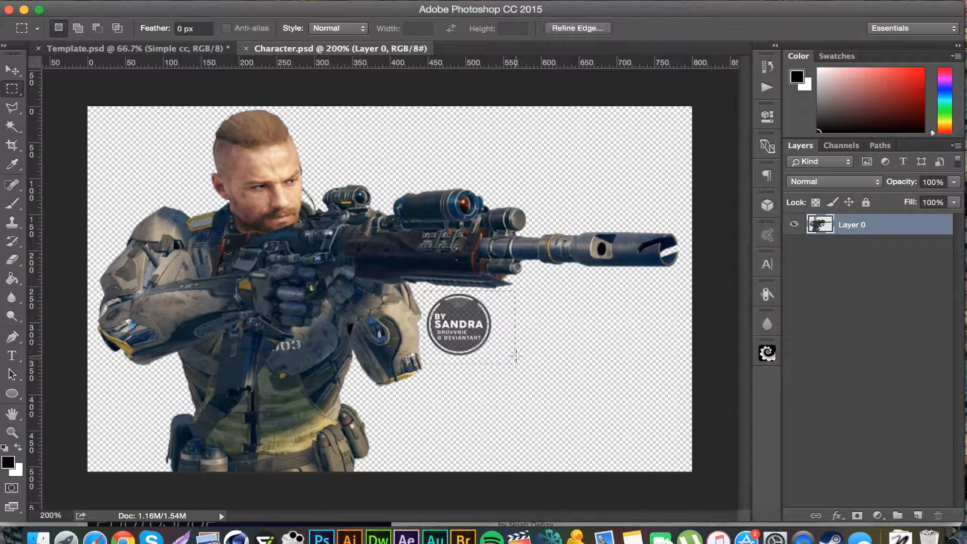
key("Delete")
key("super+d")
left_click(12, 70)
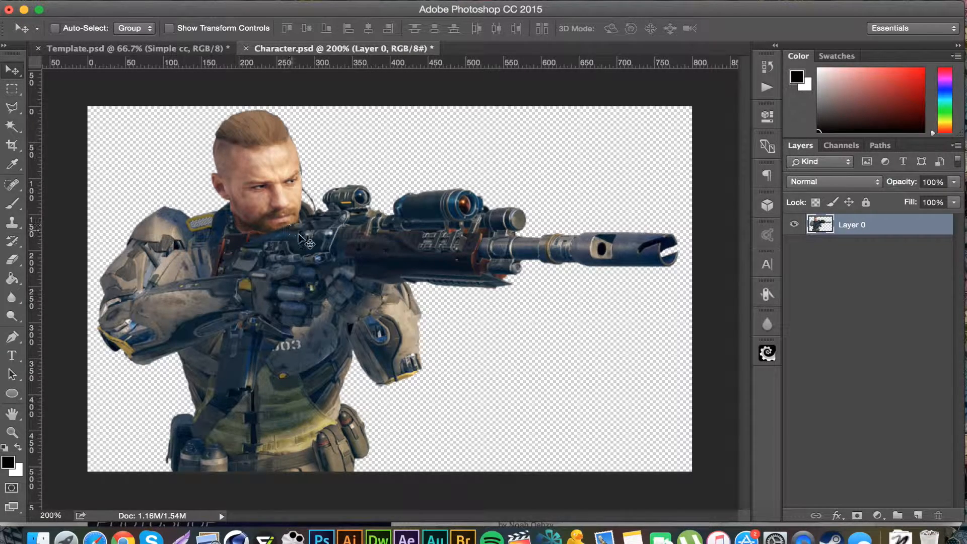
Bring the soldier cutout into Template.psd and position it in the middle banner, aligned beneath the soldier in the upper banner.
left_click_drag(352, 241, 280, 188)
left_click_drag(336, 283, 343, 288)
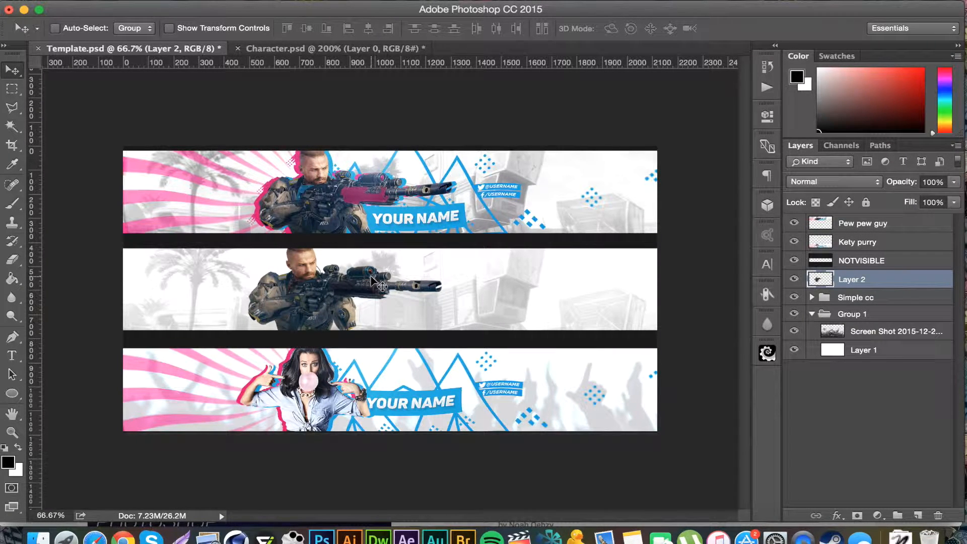
left_click_drag(349, 291, 368, 296)
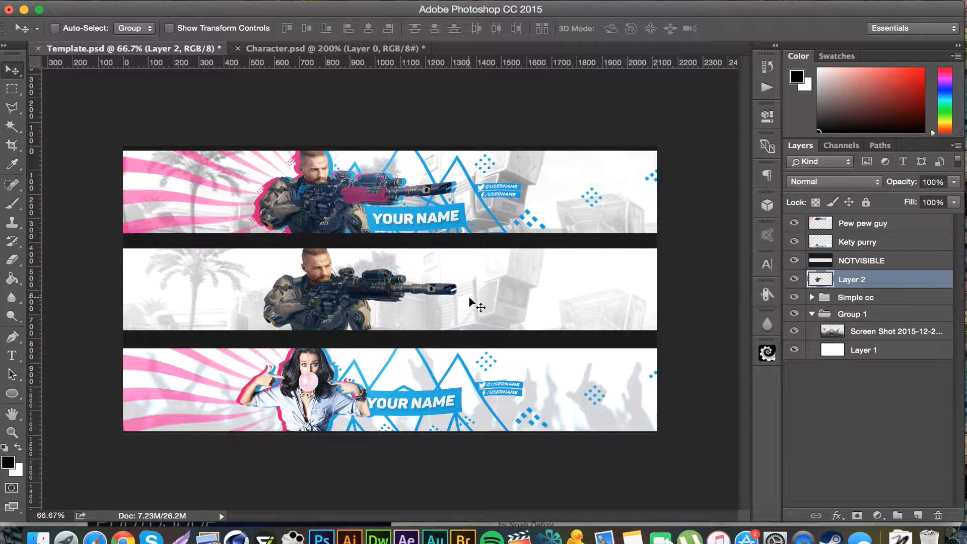
key("ctrl+t")
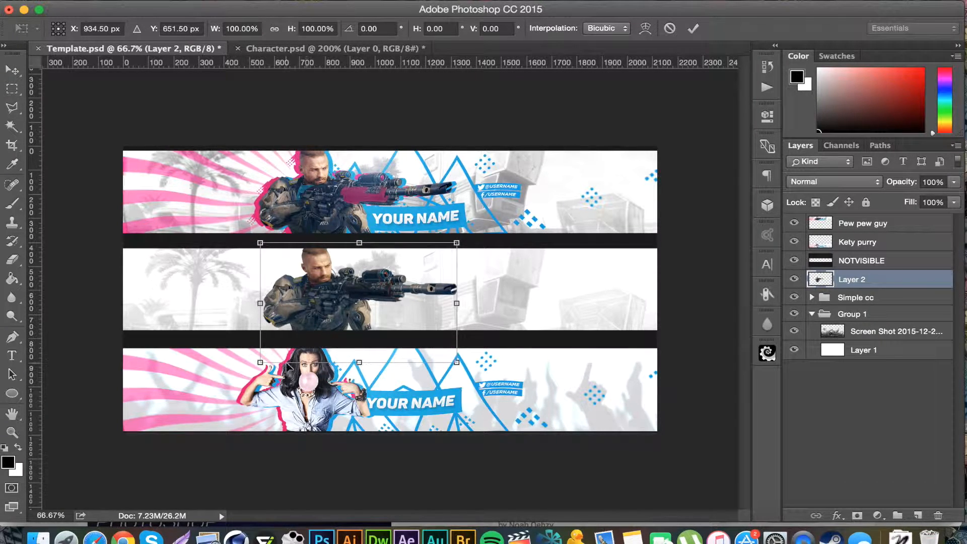
left_click_drag(260, 363, 330, 319)
key("super+z")
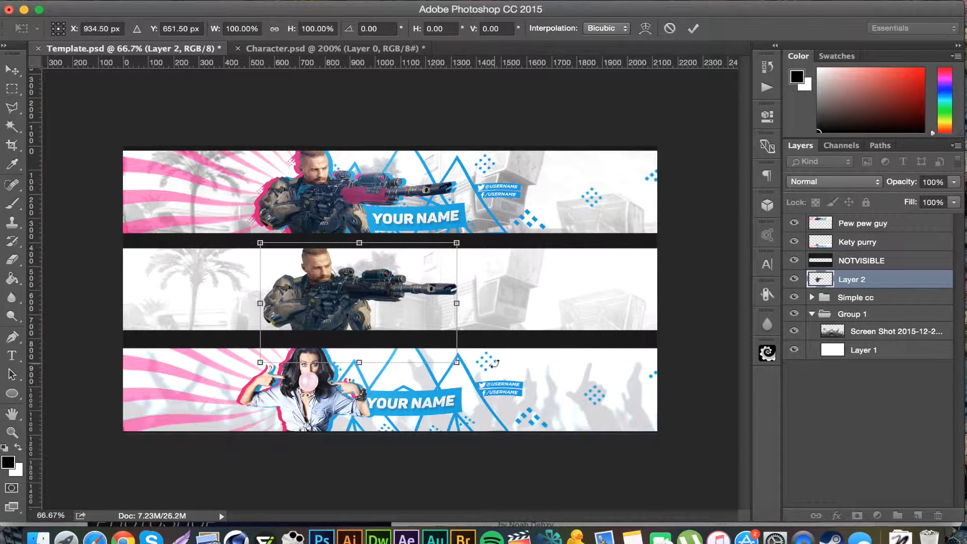
key("Escape")
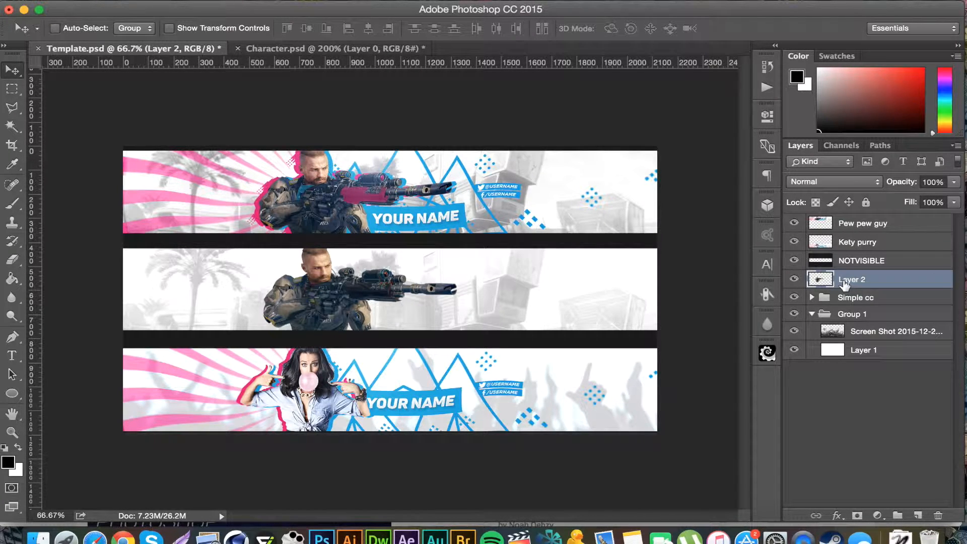
Move the soldier layer to the top of Group 1 and rename it Main.
left_click_drag(849, 281, 874, 315)
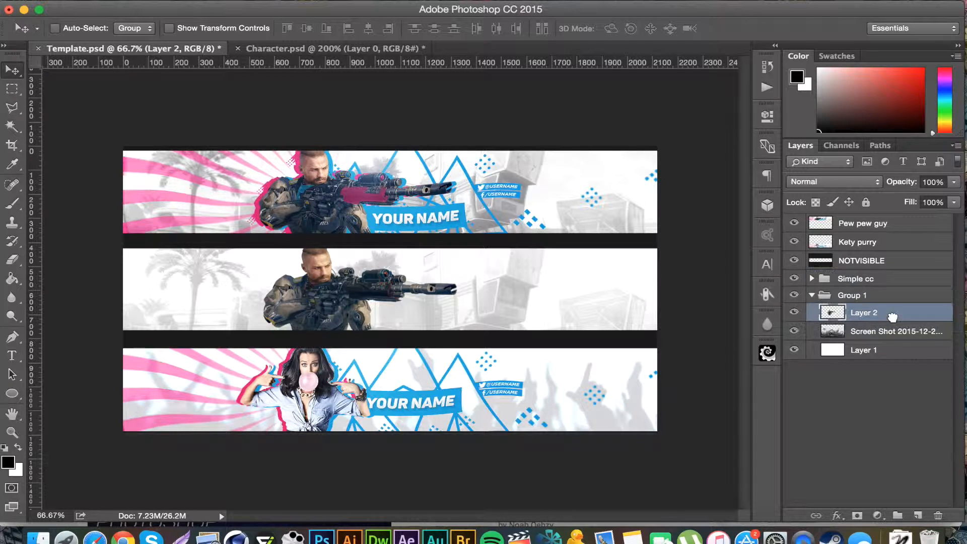
double_click(873, 314)
type("Main")
key("Return")
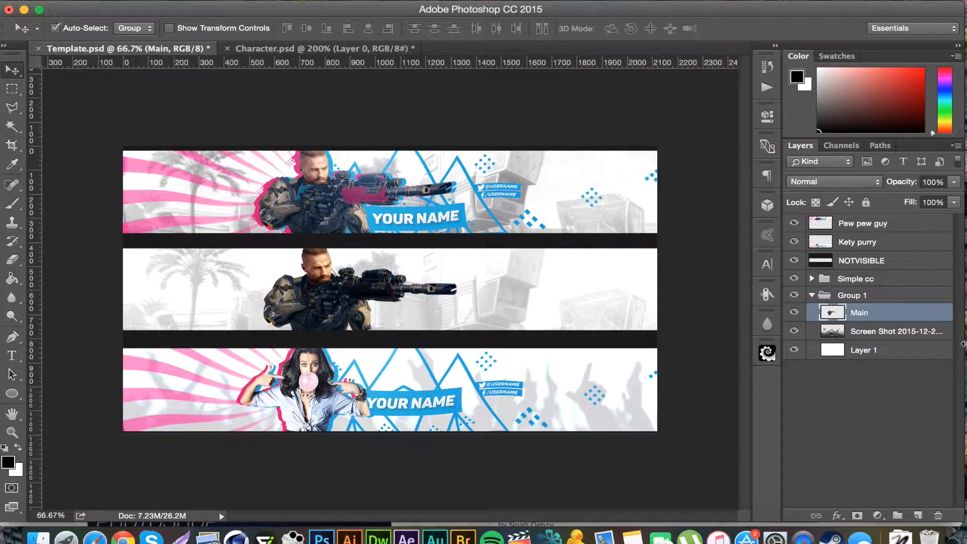
Duplicate the Main layer, place the copy directly beneath it, and rename the copy Pink.
key("super+j")
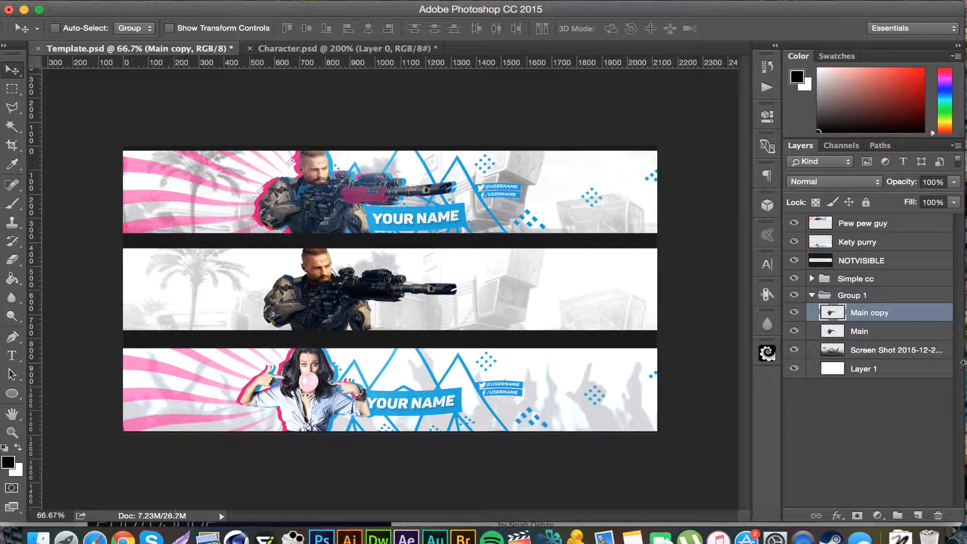
left_click_drag(880, 318, 884, 333)
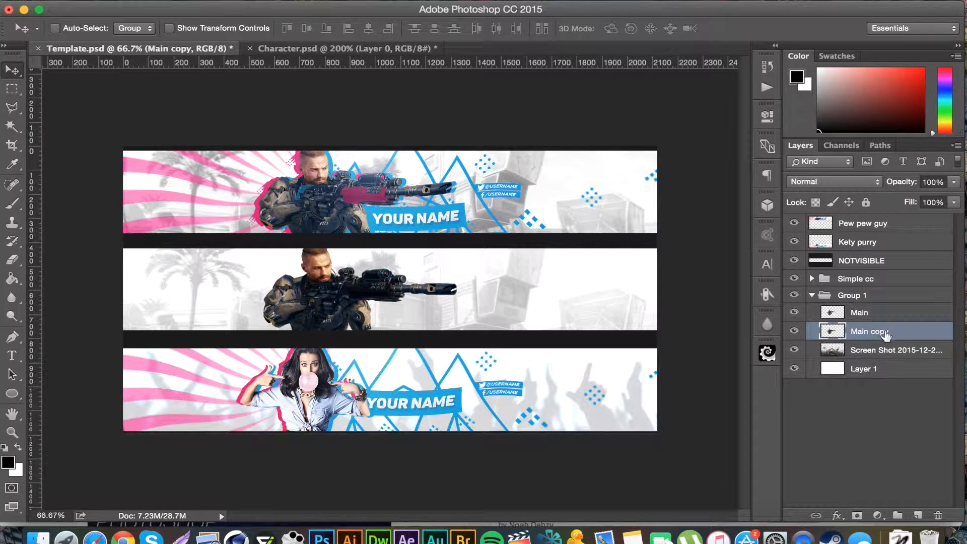
double_click(866, 331)
key("BackSpace")
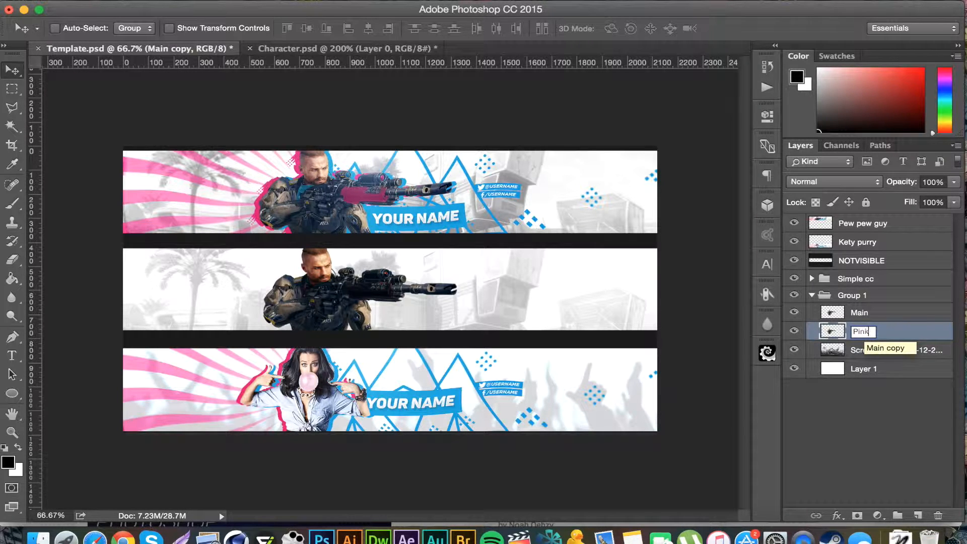
key("Return")
Duplicate the Pink layer and rename the copy Blue.
key("super+j")
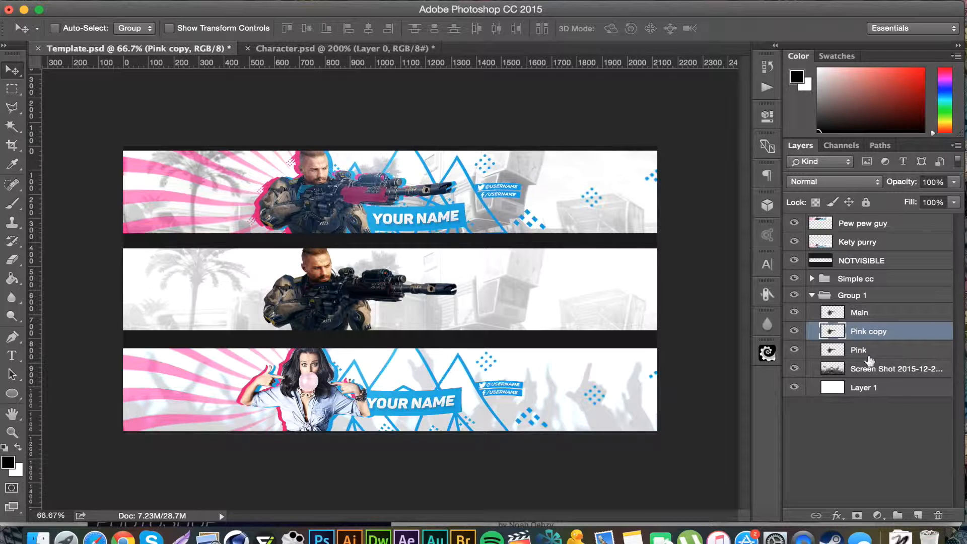
double_click(861, 331)
type("Blue")
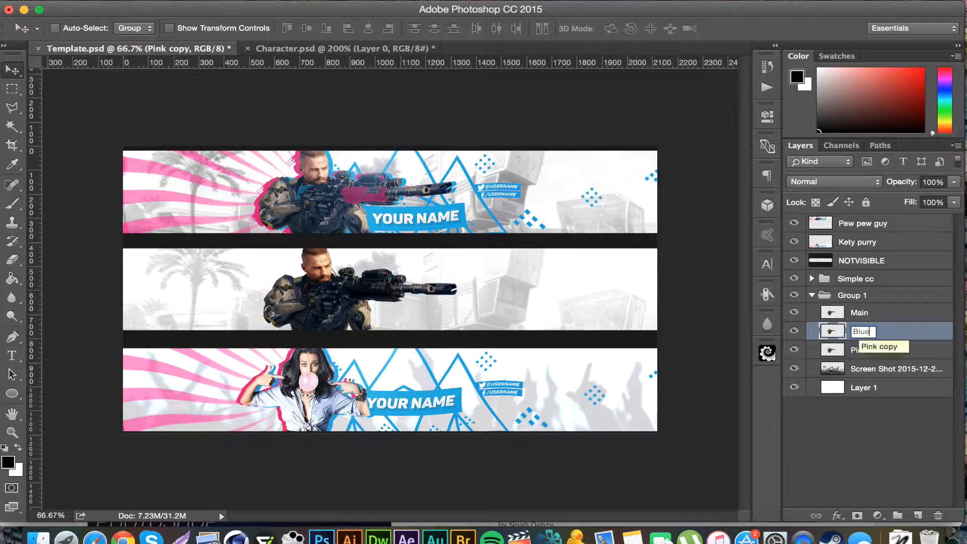
key("Return")
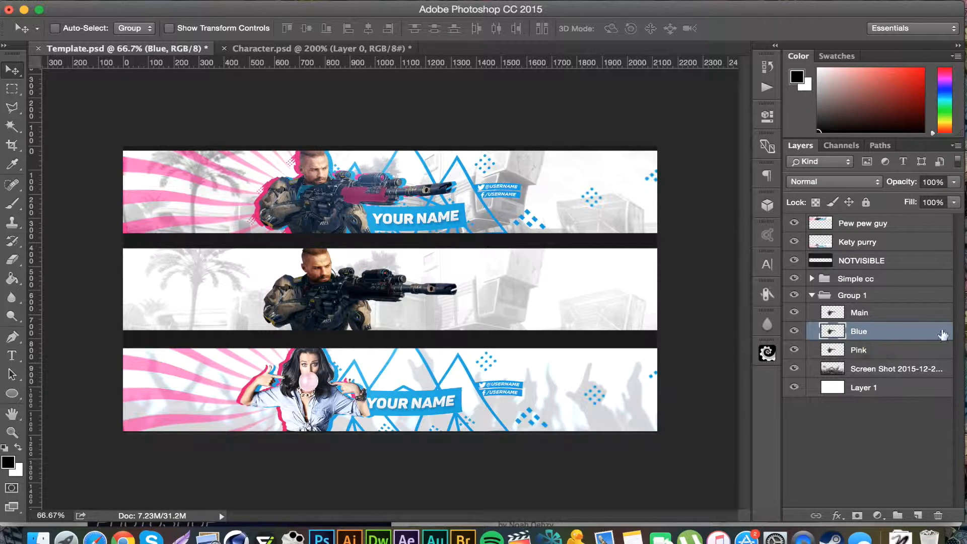
Shift the Pink layer slightly to the left of the main soldier and turn it solid black with Hue/Saturation.
left_click(904, 352)
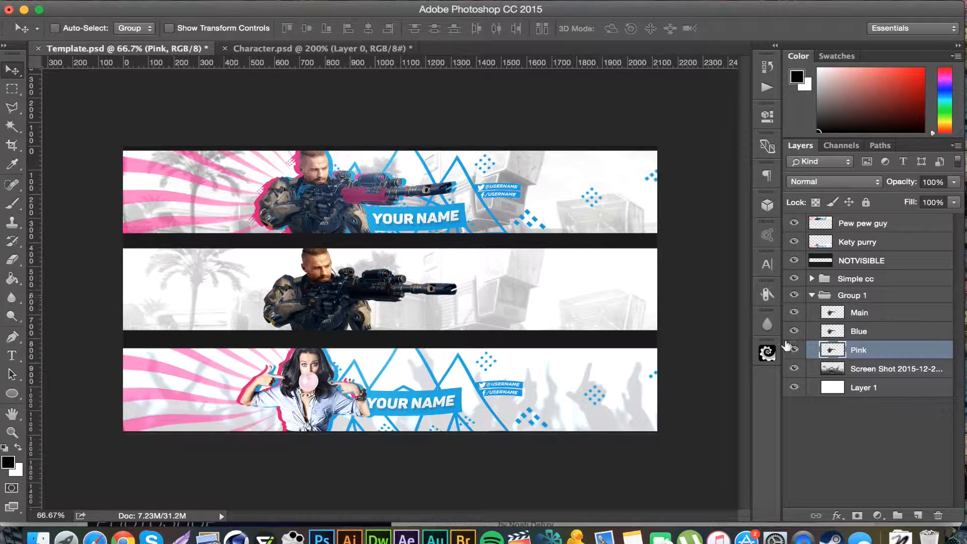
left_click_drag(332, 279, 324, 278)
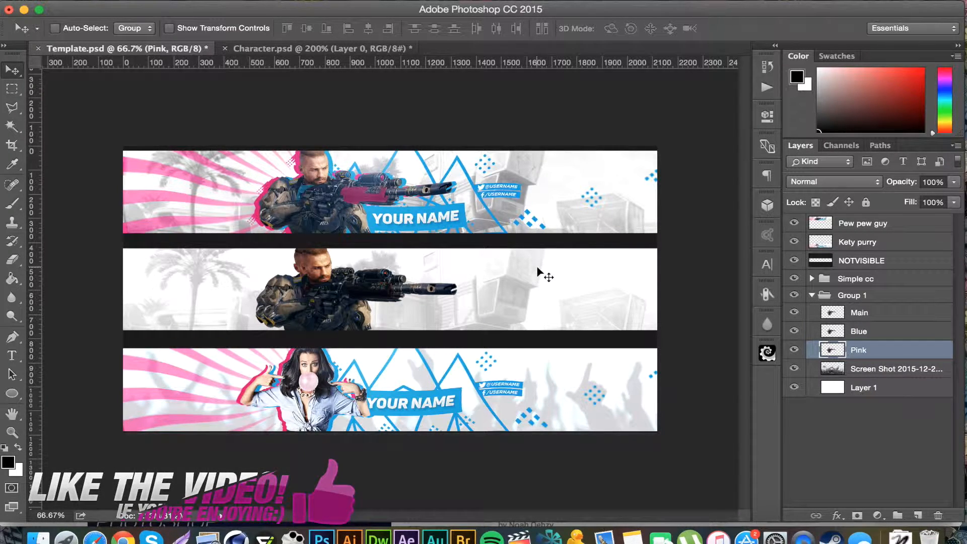
key("super+u")
left_click_drag(691, 268, 534, 268)
left_click(878, 117)
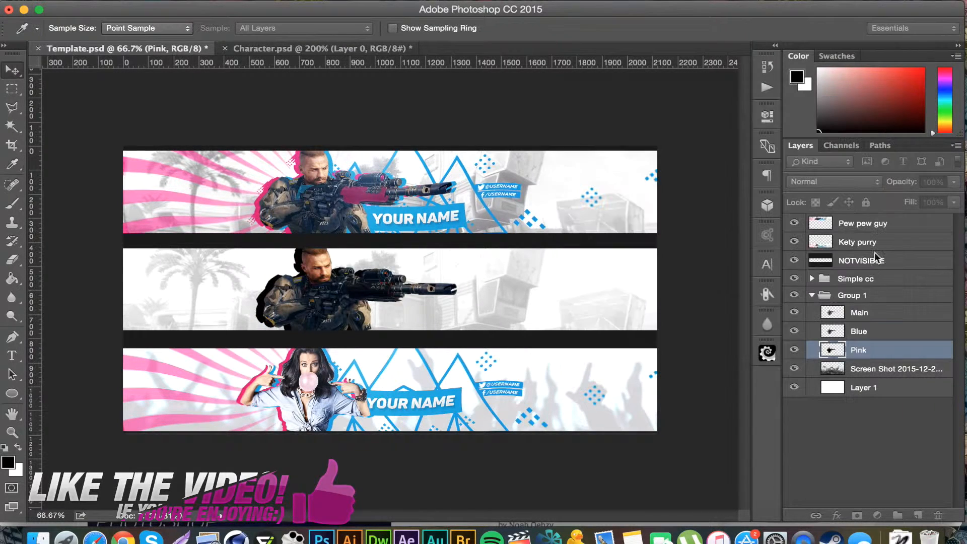
Turn the Blue layer solid black with Hue/Saturation and shift it slightly up and to the right of the main soldier.
left_click(870, 333)
key("super+u")
left_click_drag(691, 267, 635, 268)
left_click_drag(545, 267, 535, 268)
left_click(876, 121)
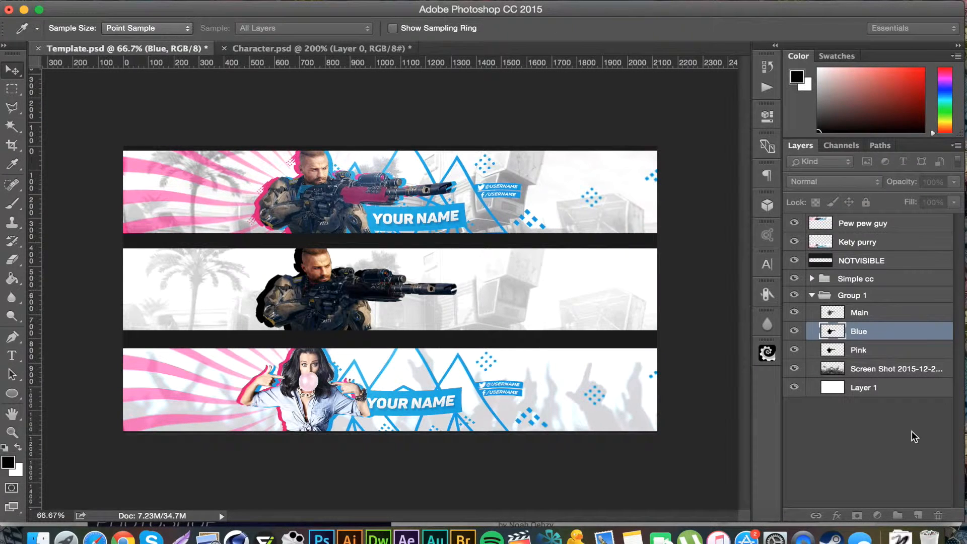
key("v")
left_click_drag(326, 282, 329, 277)
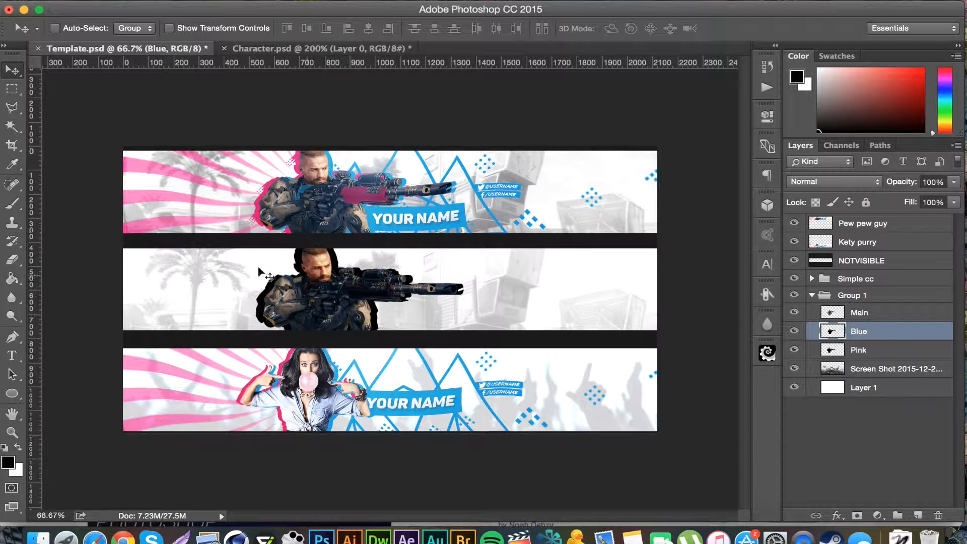
Apply a Color Overlay layer style to the Pink layer using the muted pink #cc5289.
left_click(885, 352)
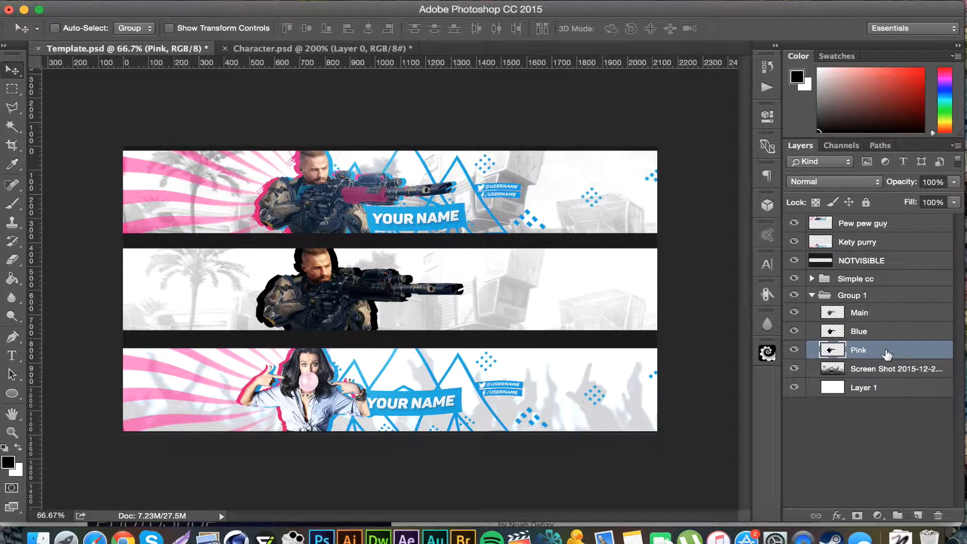
double_click(886, 354)
left_click_drag(383, 57, 572, 64)
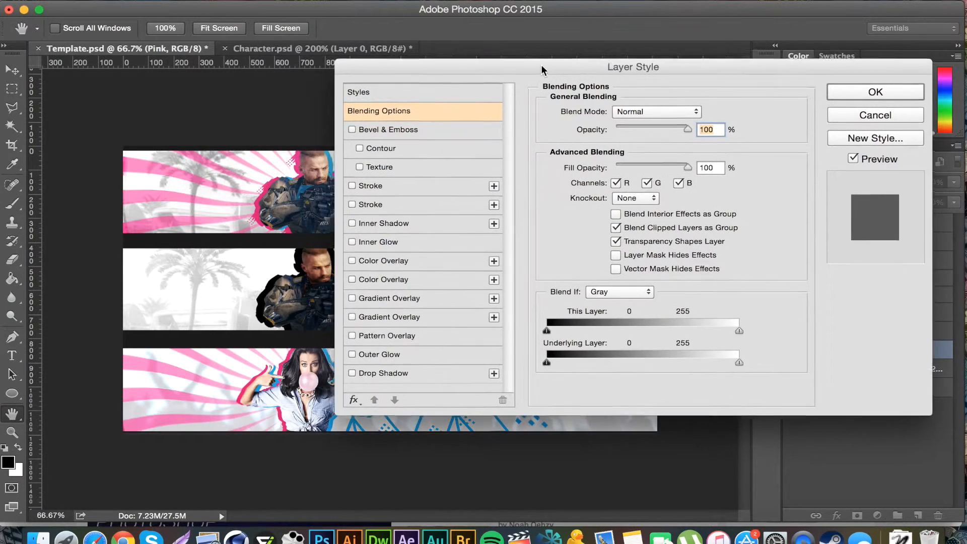
left_click(414, 255)
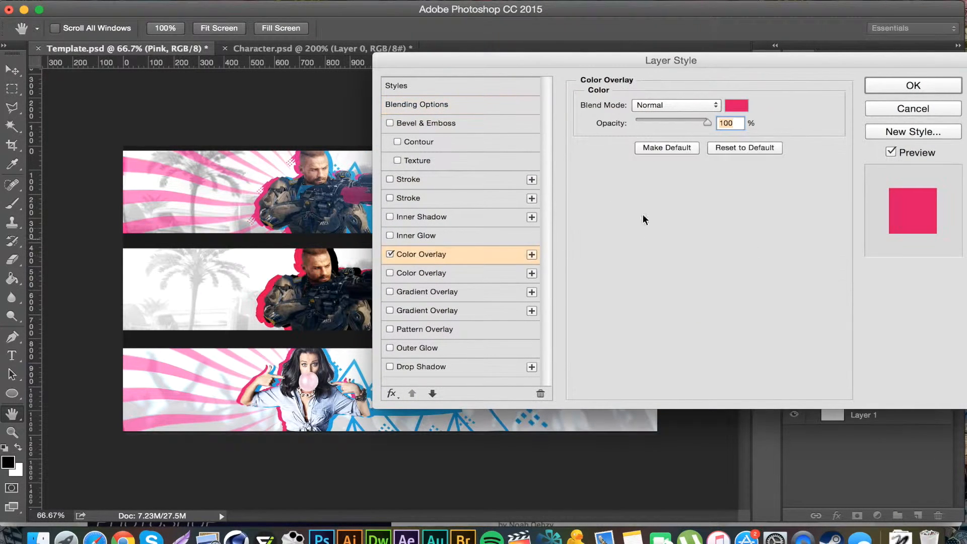
left_click(741, 108)
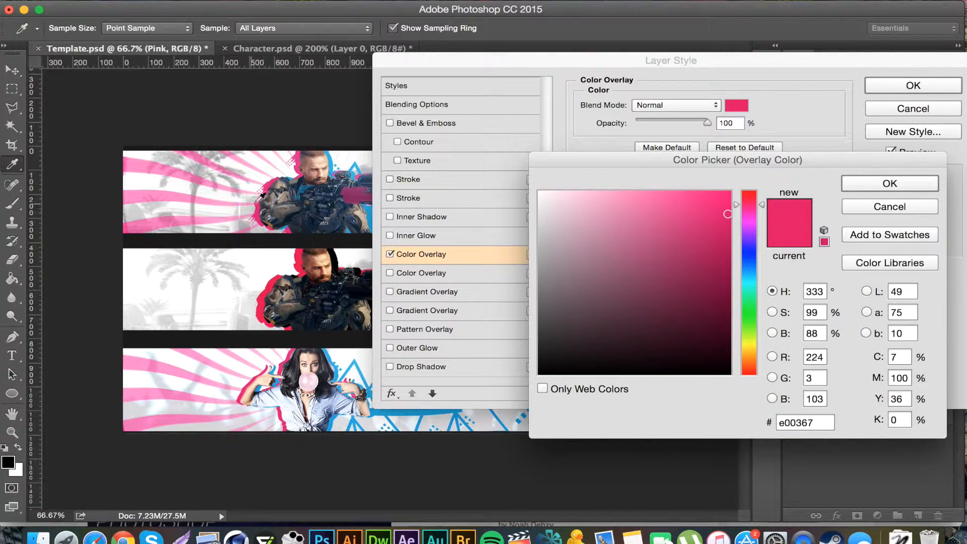
left_click(696, 222)
left_click(692, 229)
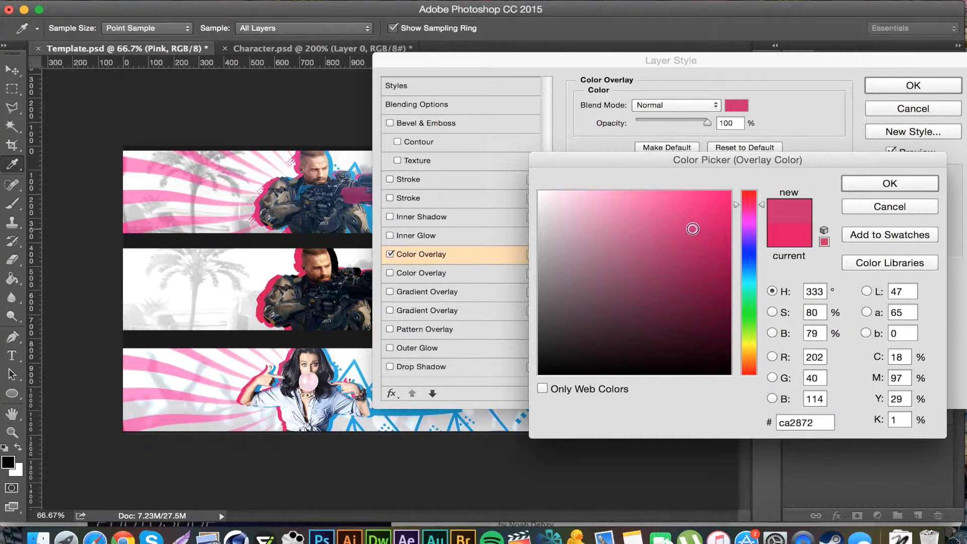
left_click_drag(693, 229, 653, 227)
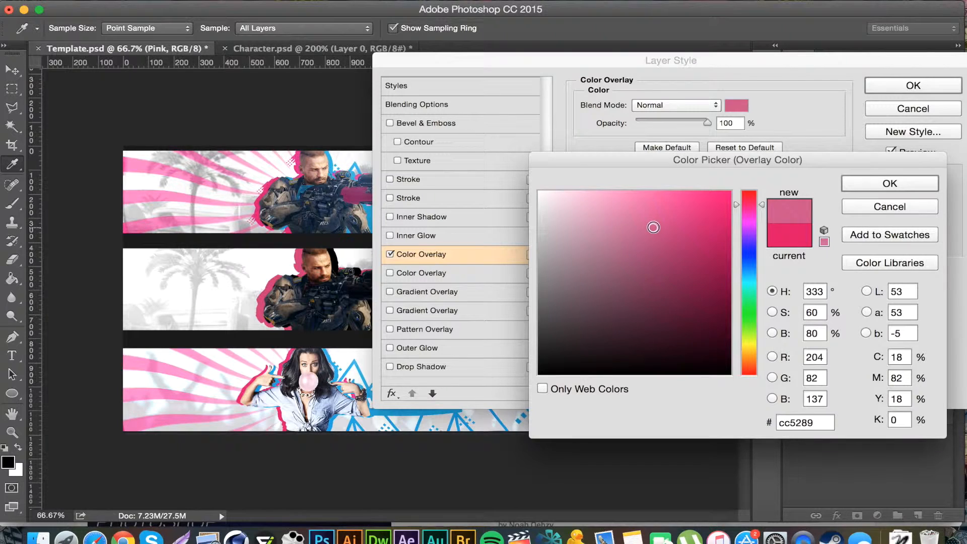
left_click(907, 183)
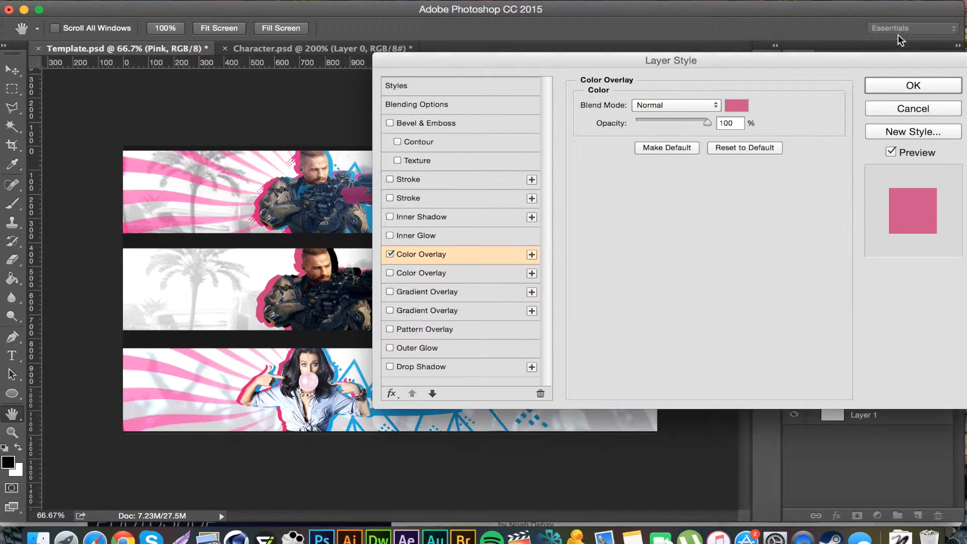
left_click(907, 84)
Rasterize the layer style of the Pink layer.
key("v")
right_click(880, 349)
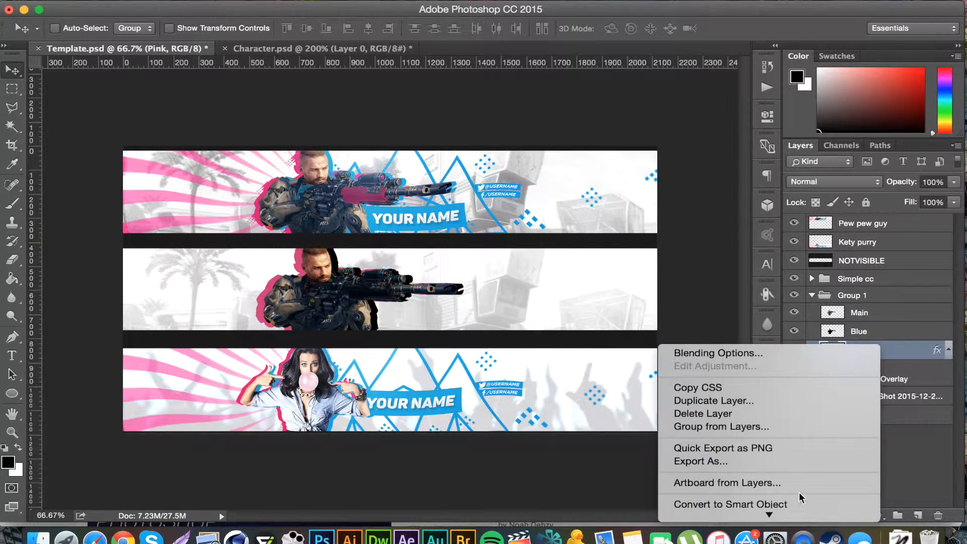
left_click(730, 326)
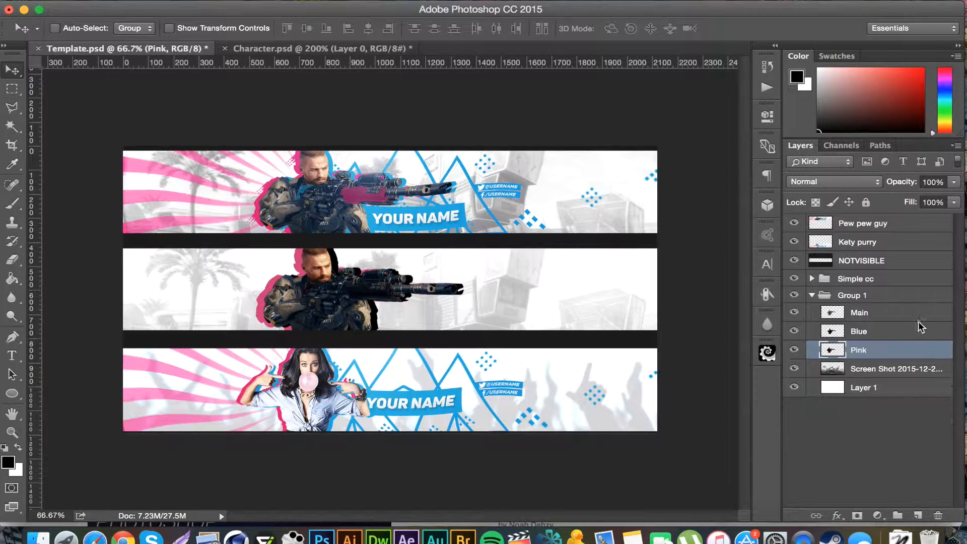
Apply a Color Overlay to the Blue layer, sampling the upper banner's blue and softening it to #47b4e1.
double_click(904, 331)
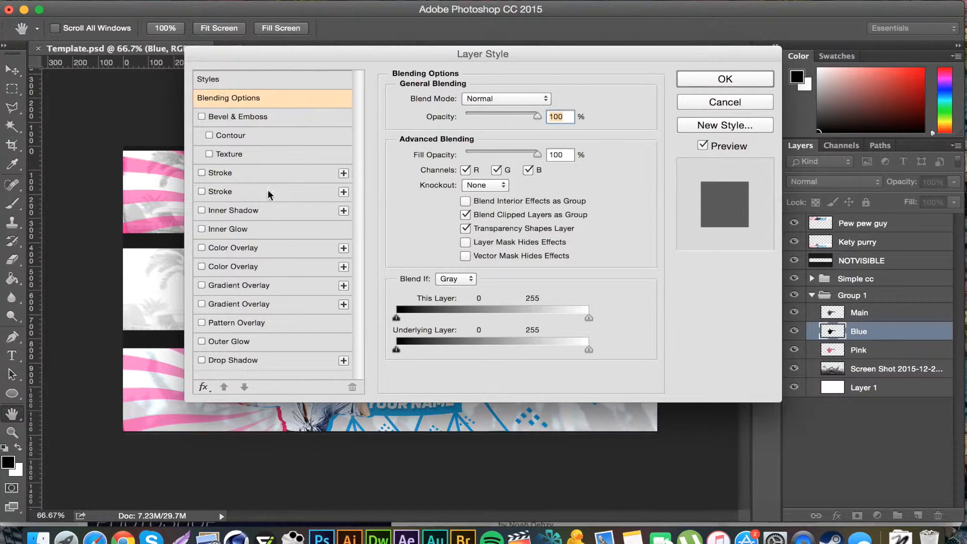
left_click_drag(408, 57, 459, 233)
left_click(395, 363)
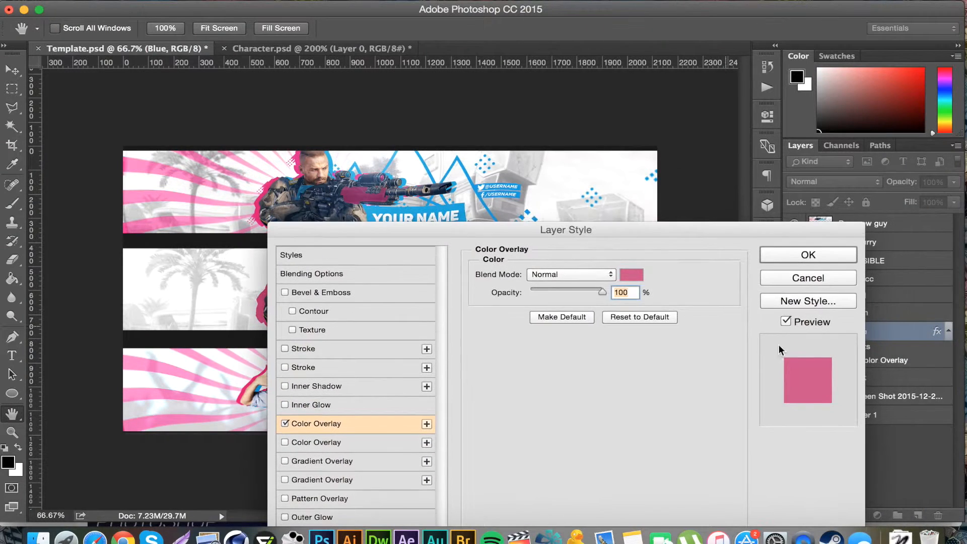
left_click(634, 278)
left_click(468, 170)
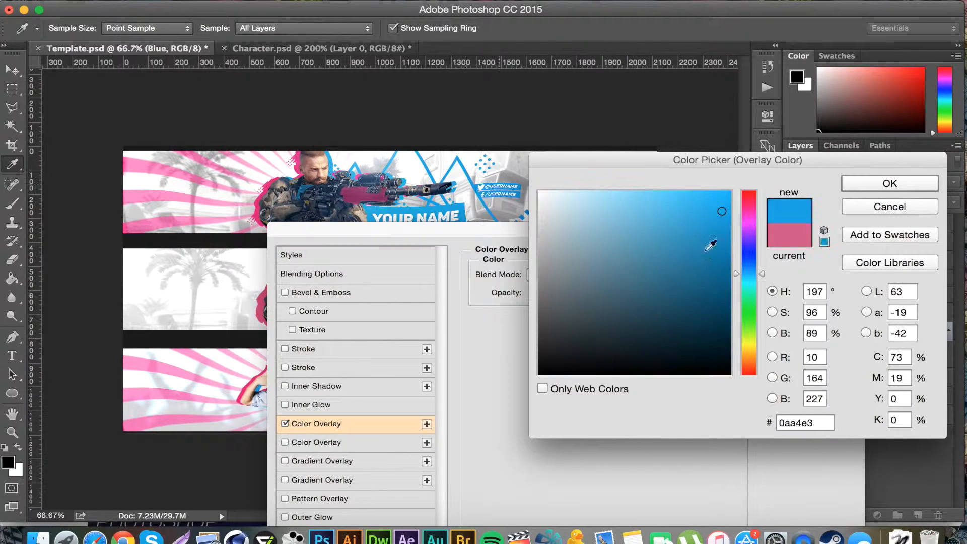
left_click(670, 212)
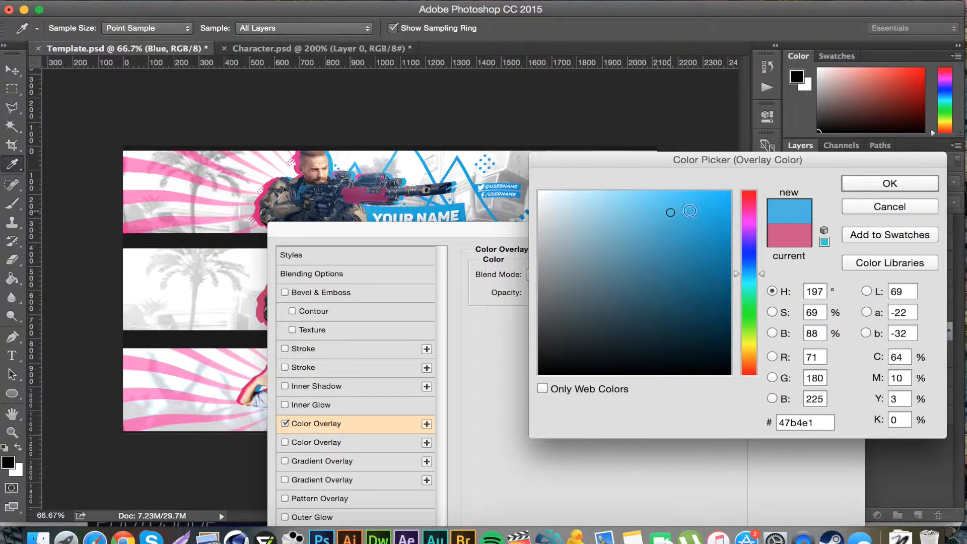
left_click(870, 184)
left_click(805, 255)
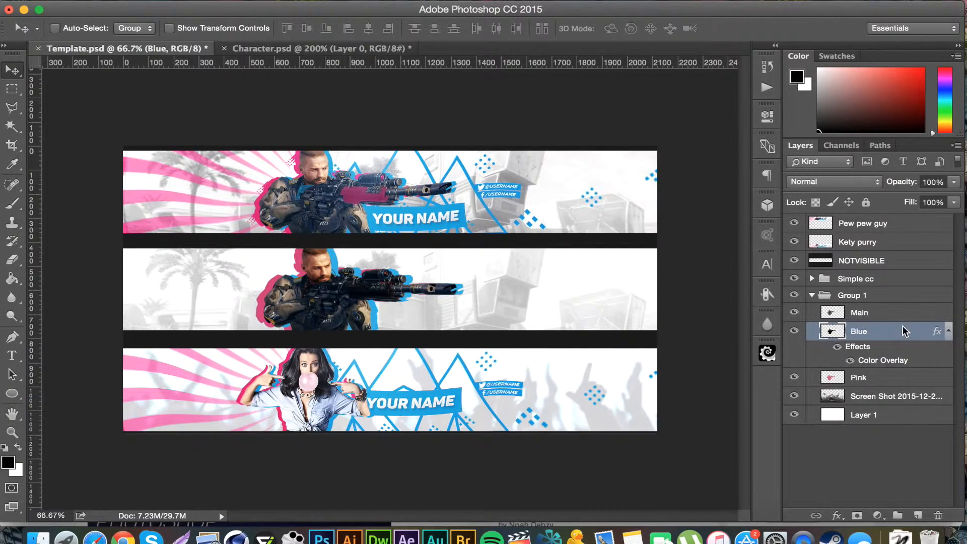
Rasterize the layer style of the Blue layer.
right_click(901, 331)
scroll(761, 460, "down", 3)
left_click(746, 367)
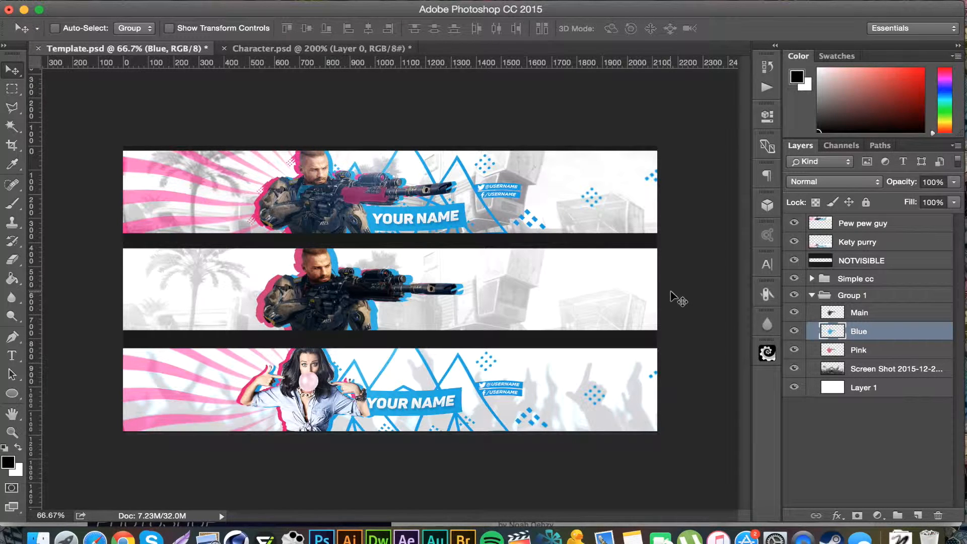
Add a new layer above Pink and set the background colour to #cf367c, sampled from the soldier's pink silhouette.
left_click(884, 348)
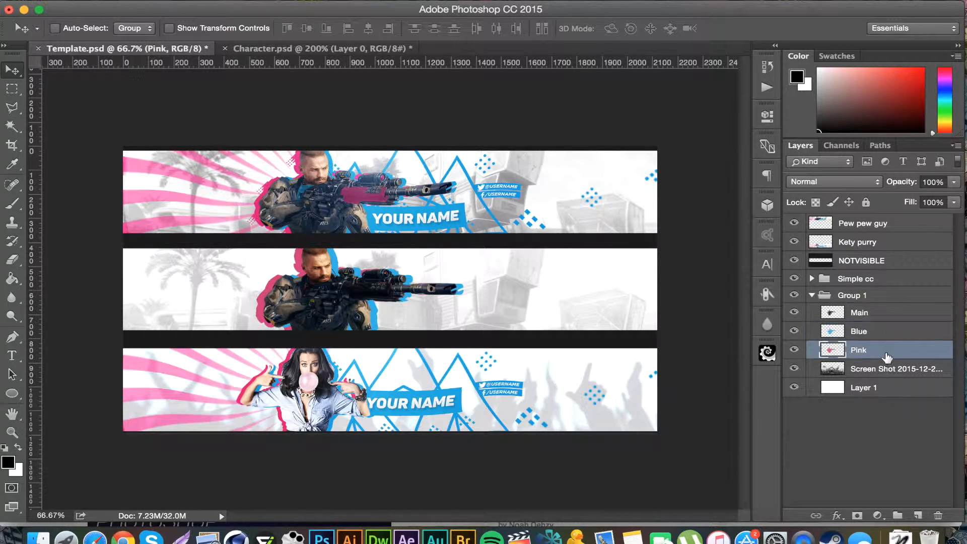
left_click(917, 514)
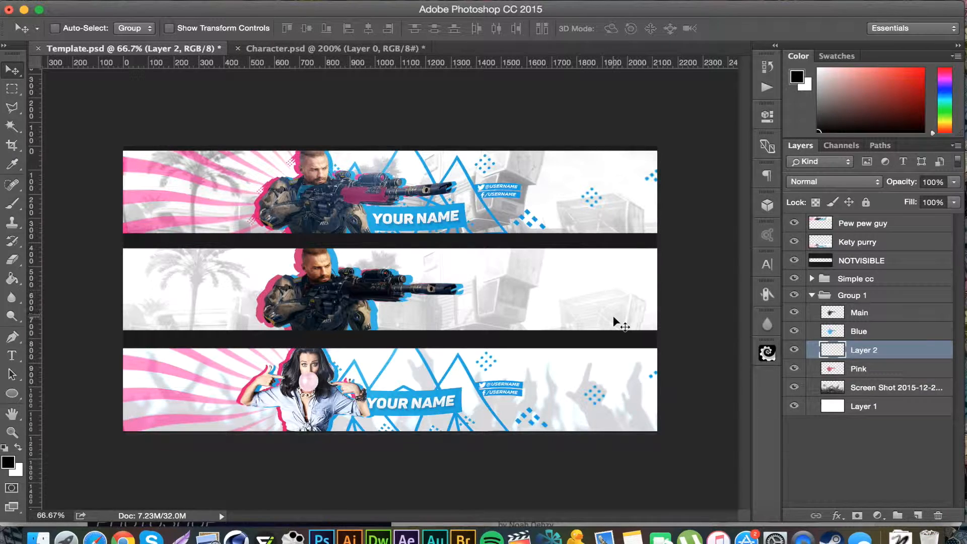
key("super+plus")
key("super+plus")
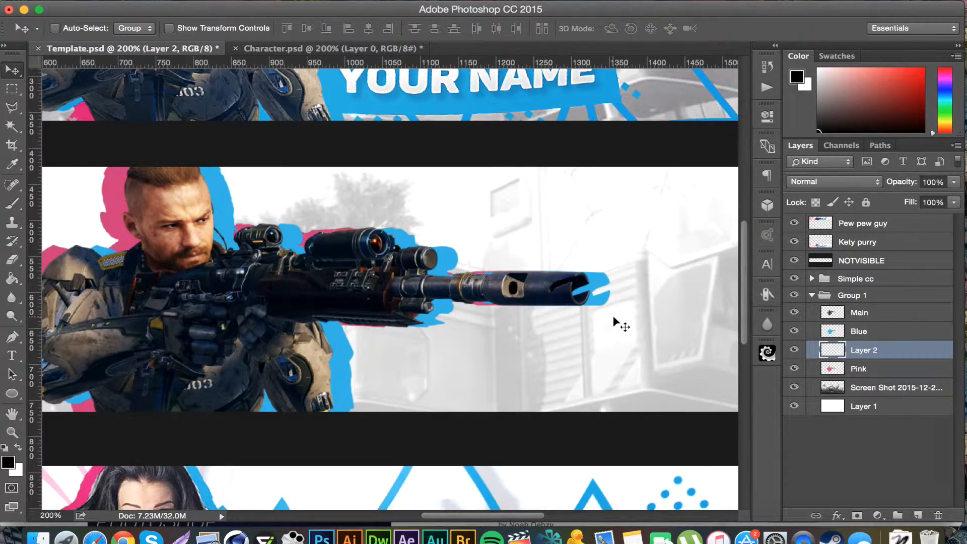
scroll(441, 310, "left", 10)
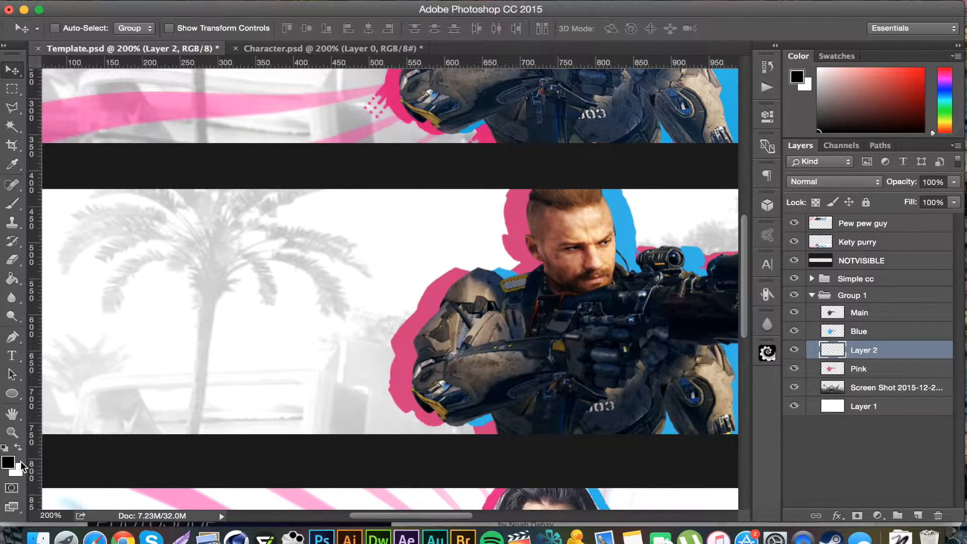
left_click(19, 469)
left_click(420, 318)
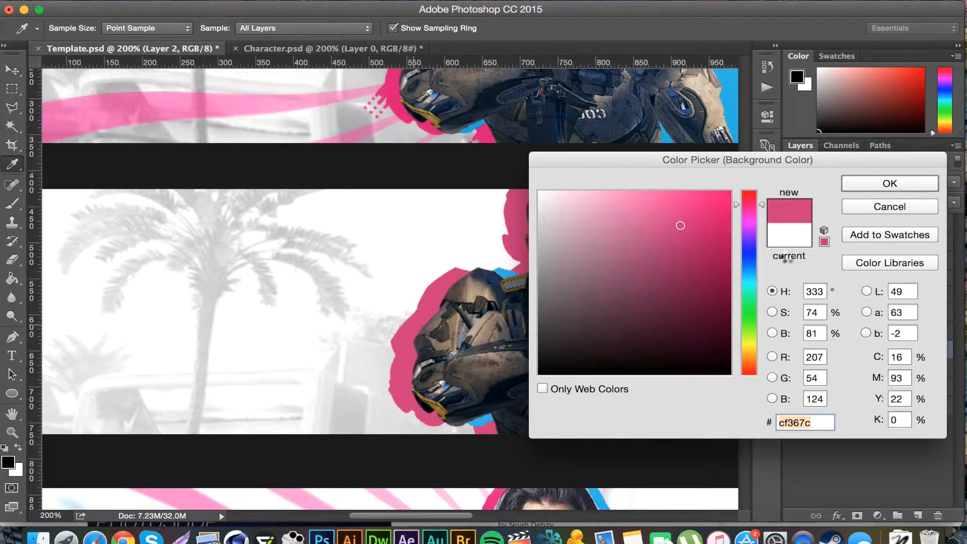
left_click(862, 189)
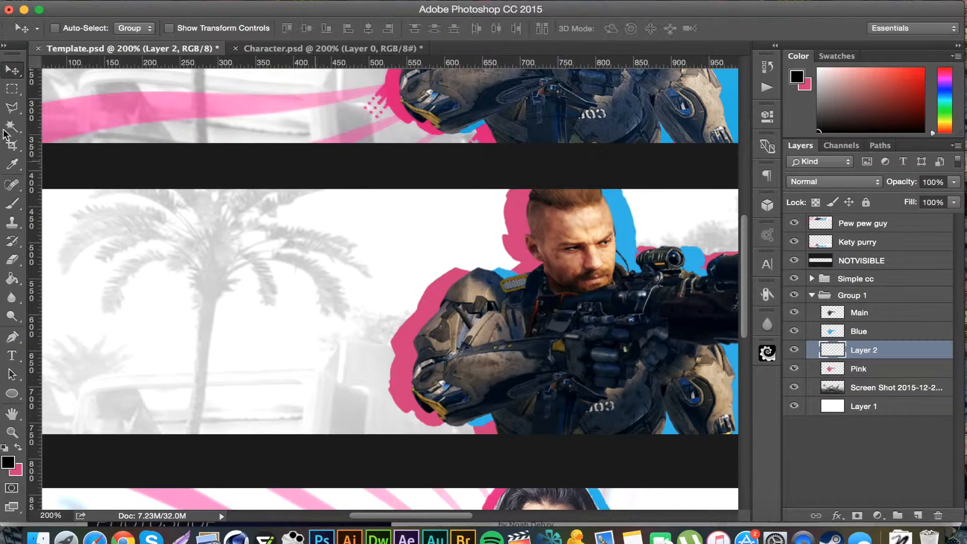
Set up the Brush tool with the rain brush tip at 45 px and the sampled pink as the foreground colour.
left_click(12, 203)
right_click(106, 85)
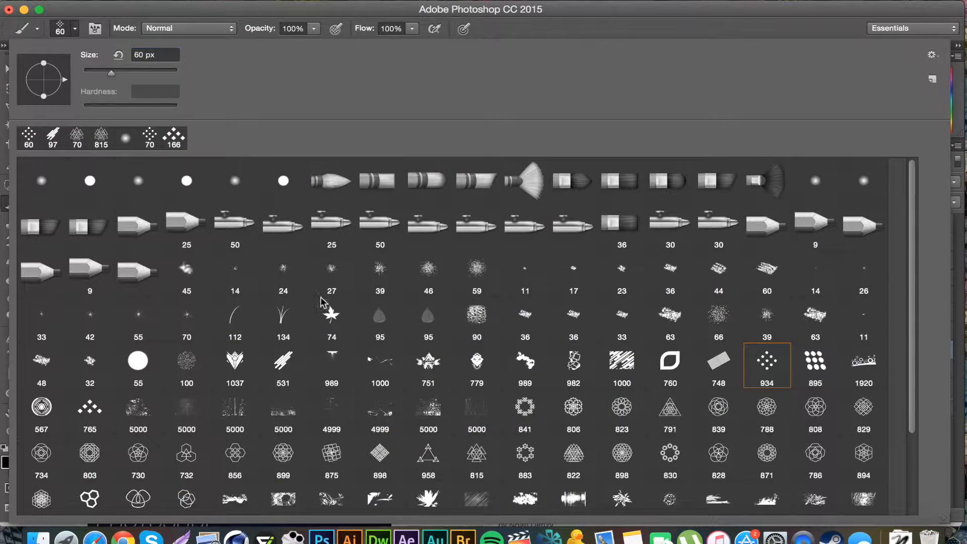
left_click(283, 362)
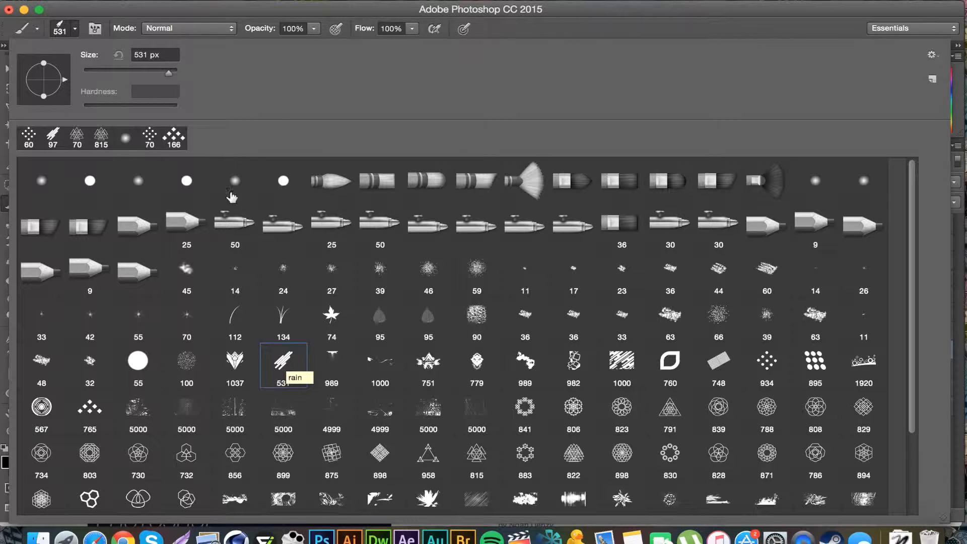
left_click(135, 72)
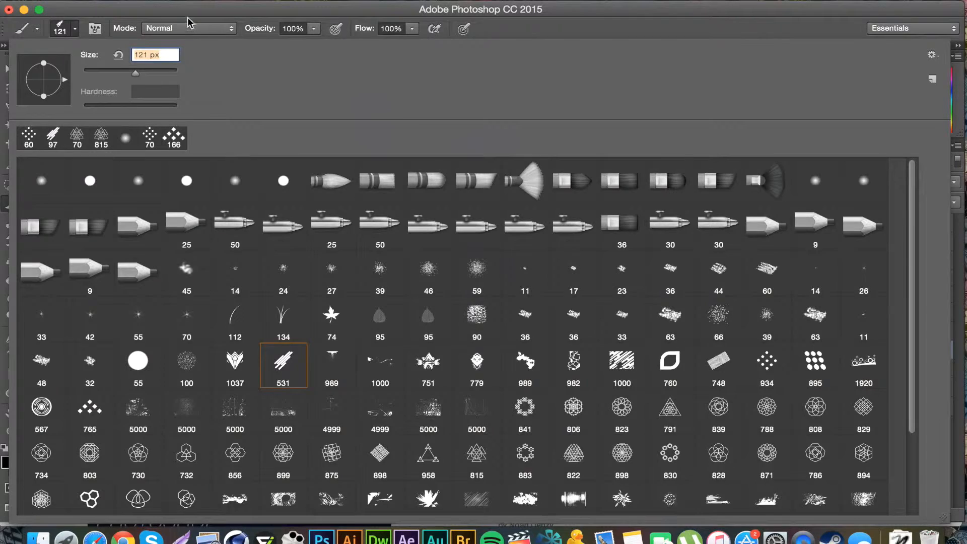
key("Return")
key("bracketleft")
key("bracketleft")
key("bracketleft")
key("bracketleft")
key("bracketleft")
key("bracketleft")
key("bracketleft")
key("bracketleft")
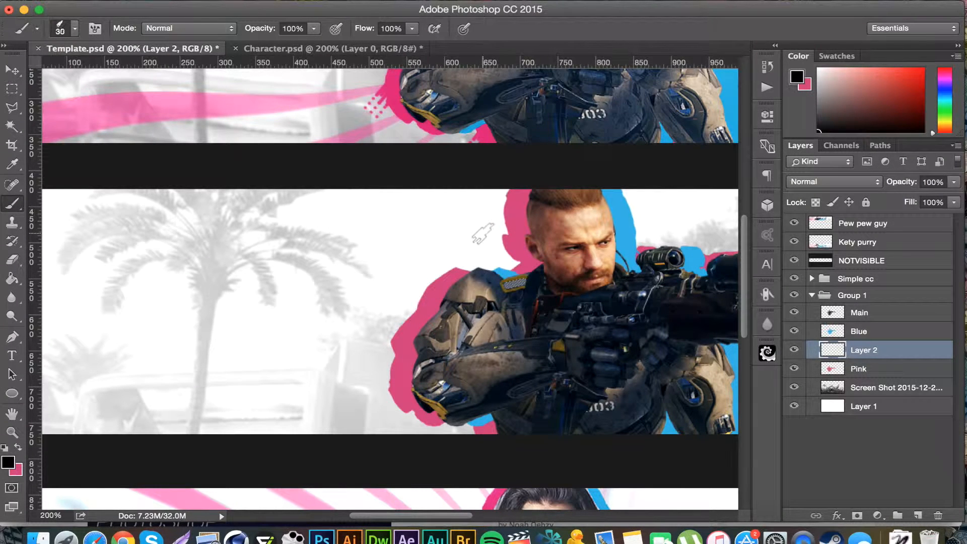
key("bracketright")
key("bracketright")
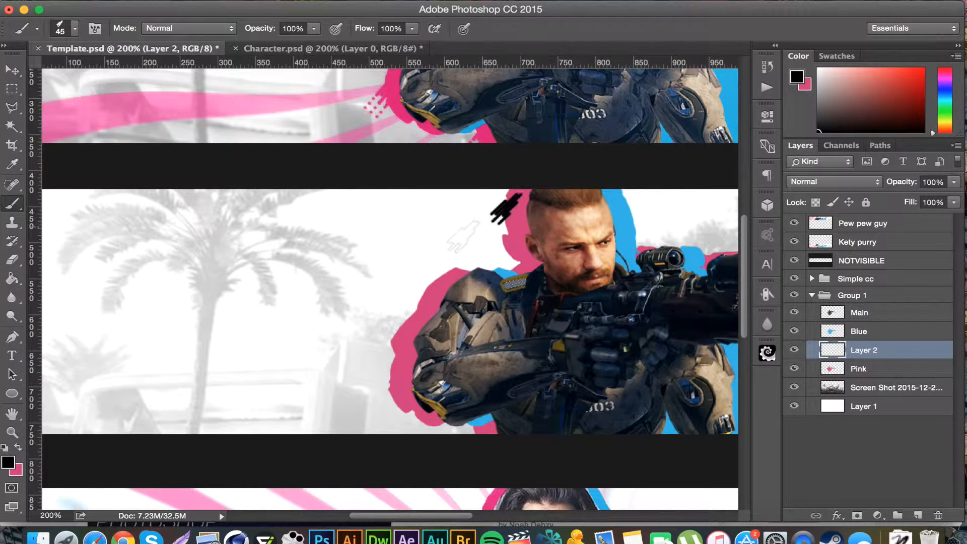
left_click(19, 447)
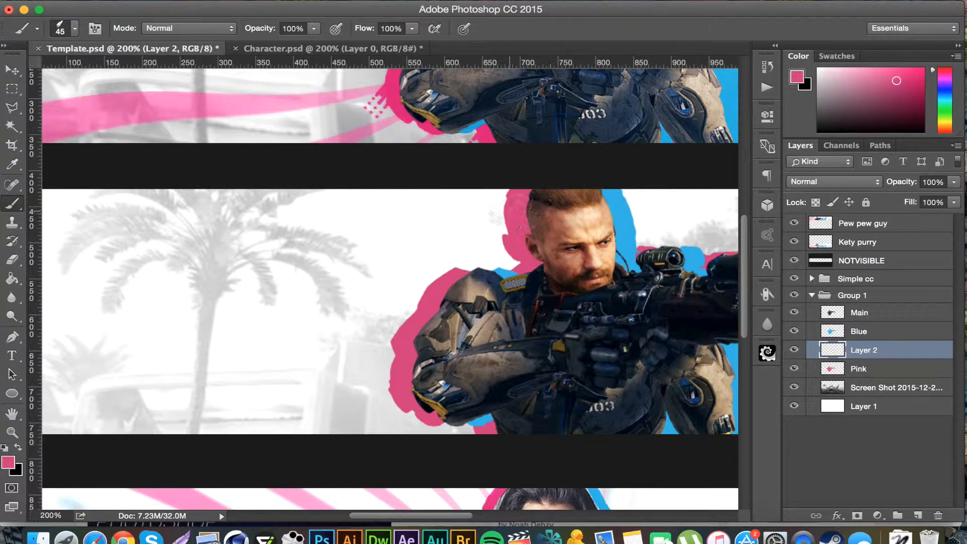
Stamp pink rain-brush marks on Layer 2 along the outer edge of the soldier's pink silhouette, beside the head, shoulder and arm.
left_click(505, 207)
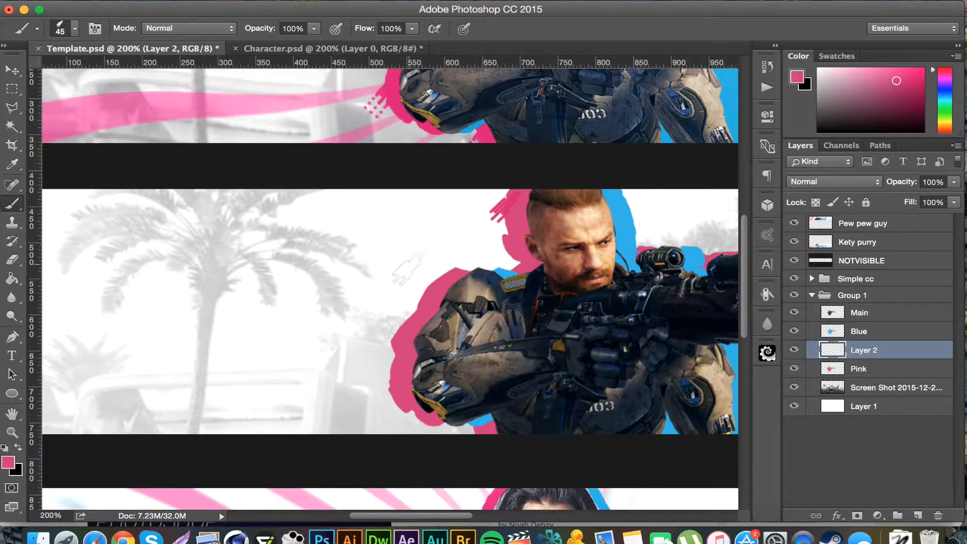
left_click(428, 286)
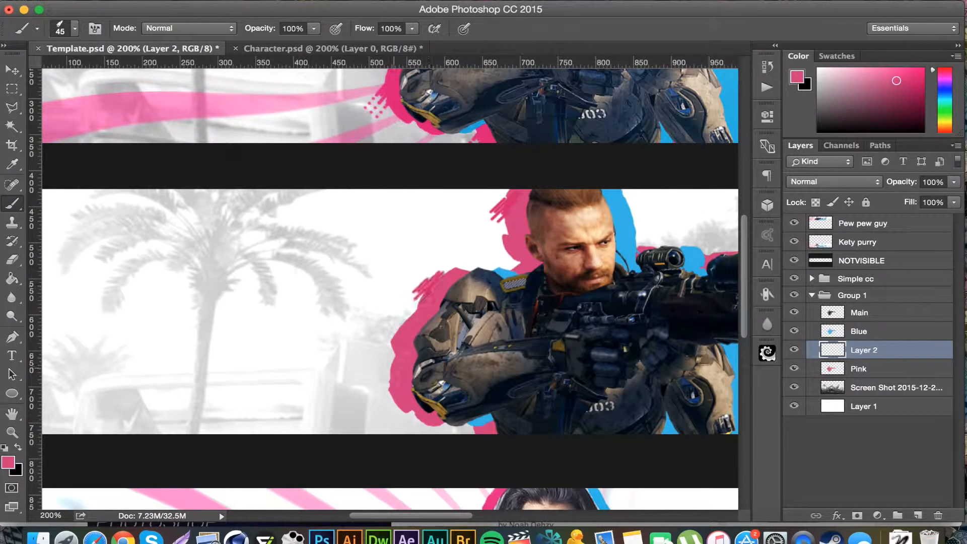
left_click(396, 348)
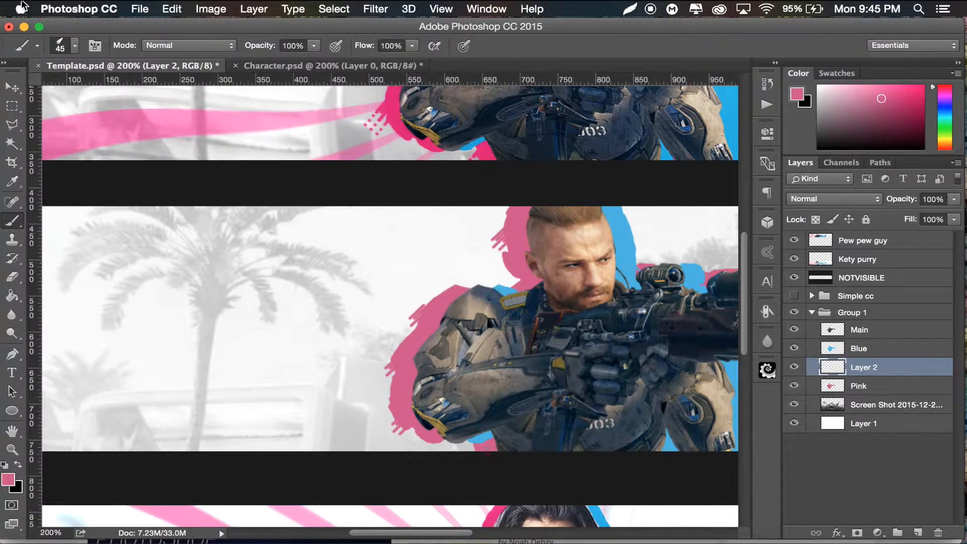
Stamp pink dot clusters beside the soldier's pink silhouette using the diamond-dot brush tip (934) at 25 px.
left_click(74, 46)
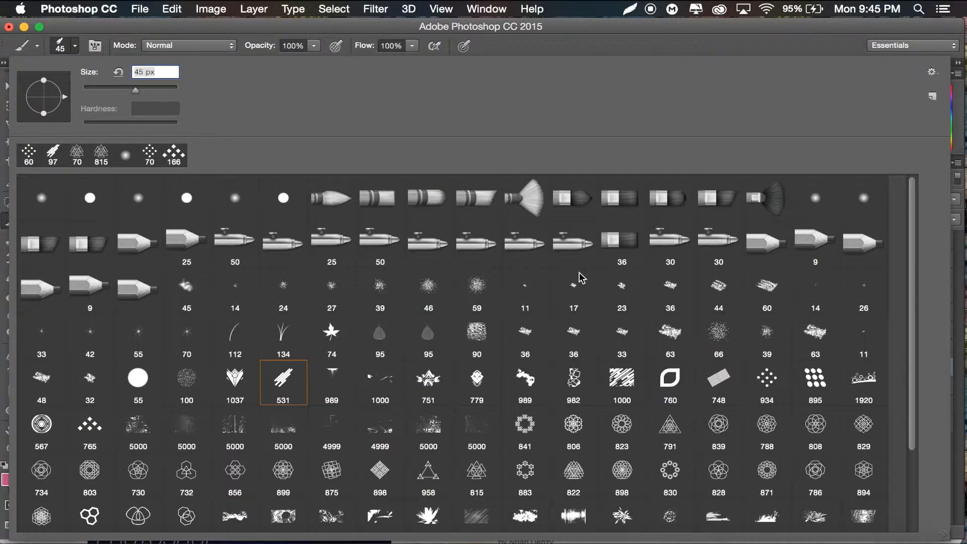
left_click(765, 381)
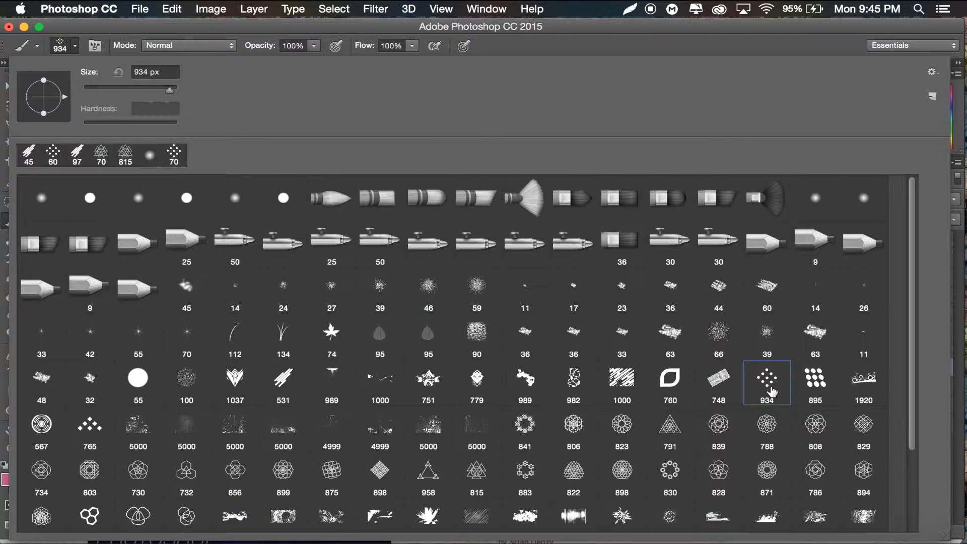
left_click(142, 92)
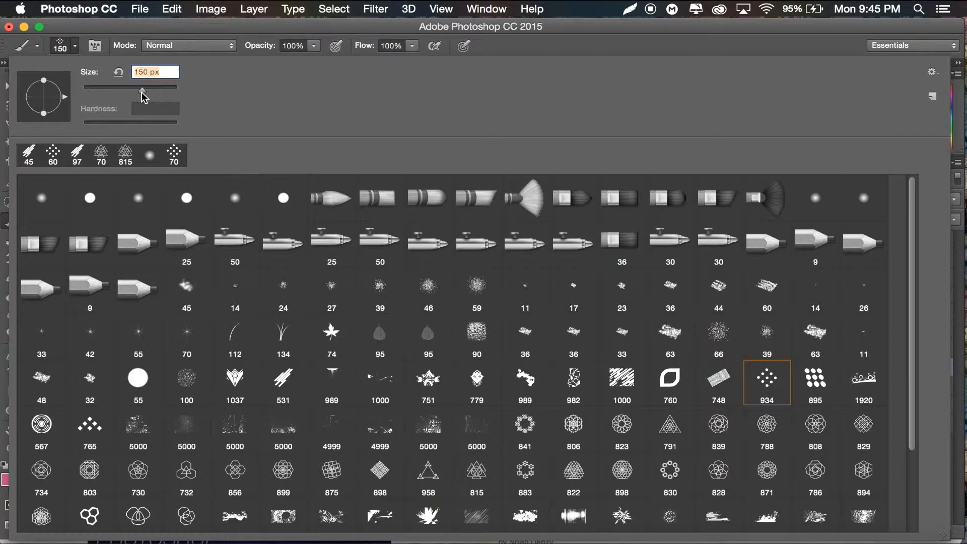
left_click(304, 33)
key("bracketleft")
key("bracketleft")
key("bracketleft")
key("bracketleft")
key("bracketleft")
key("bracketleft")
key("bracketleft")
key("bracketleft")
key("bracketleft")
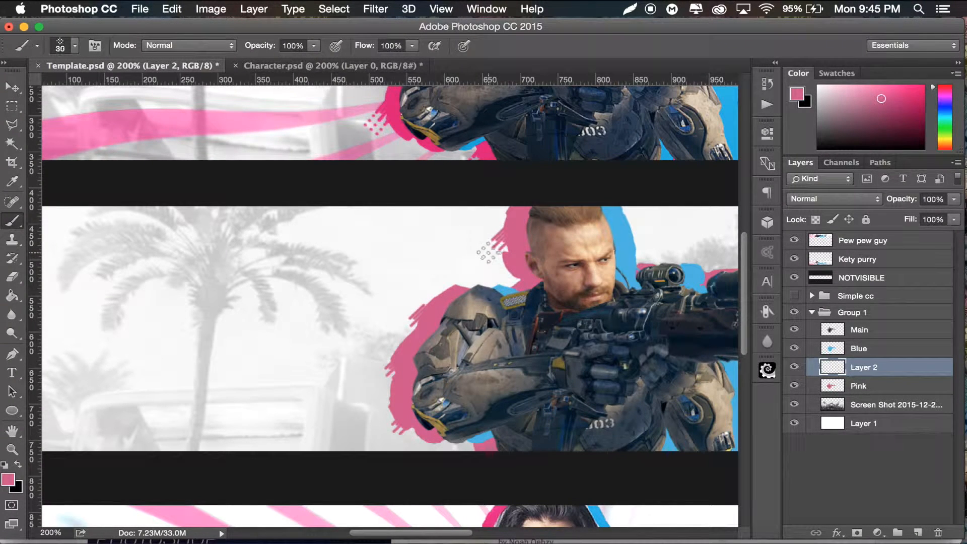
key("bracketleft")
left_click(381, 377)
Select the Screen Shot layer and set up the Custom Shape tool with the circular ray-burst shape.
key("super+minus")
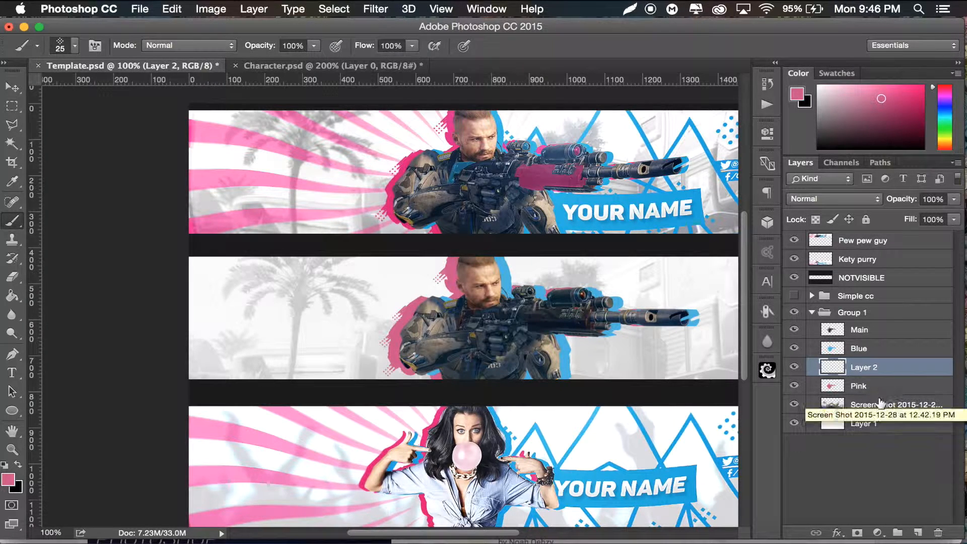
left_click(864, 405)
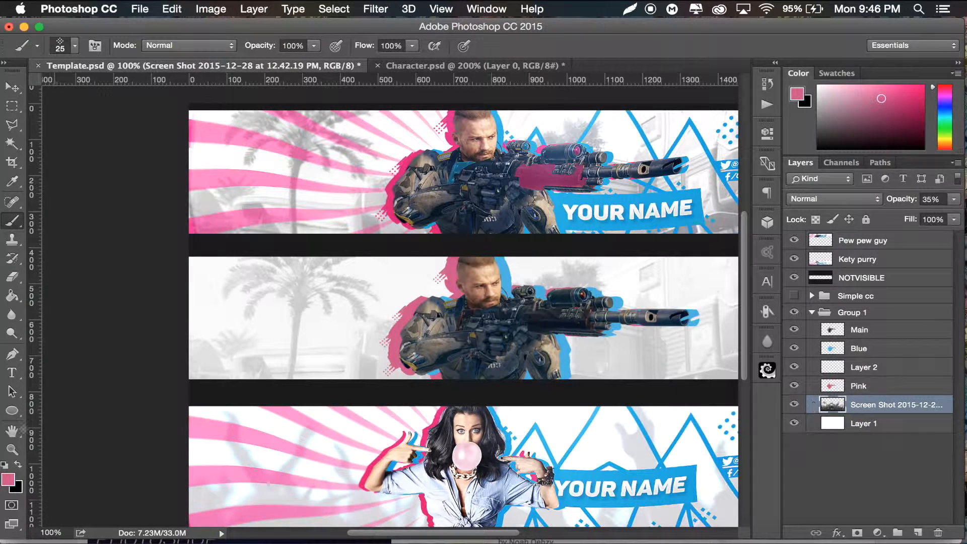
left_click(14, 411)
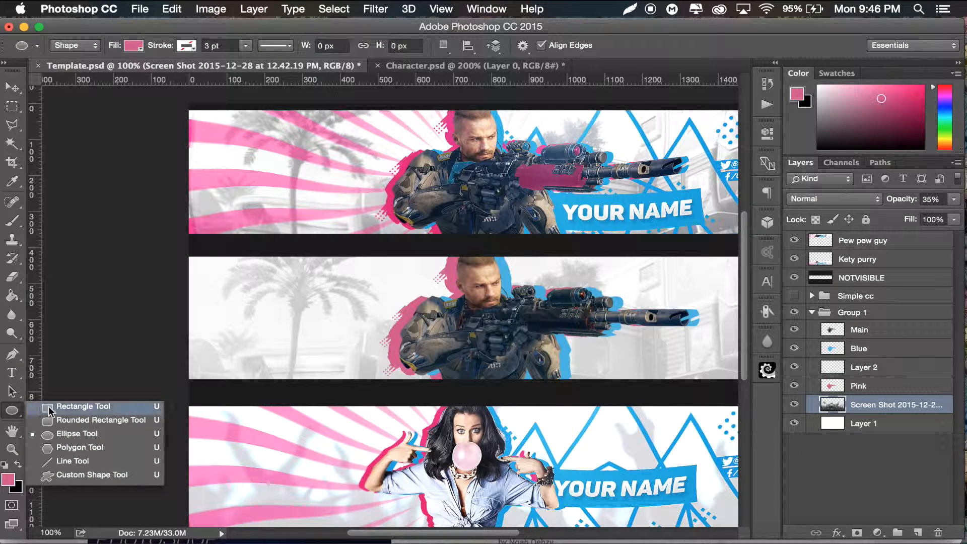
left_click(101, 479)
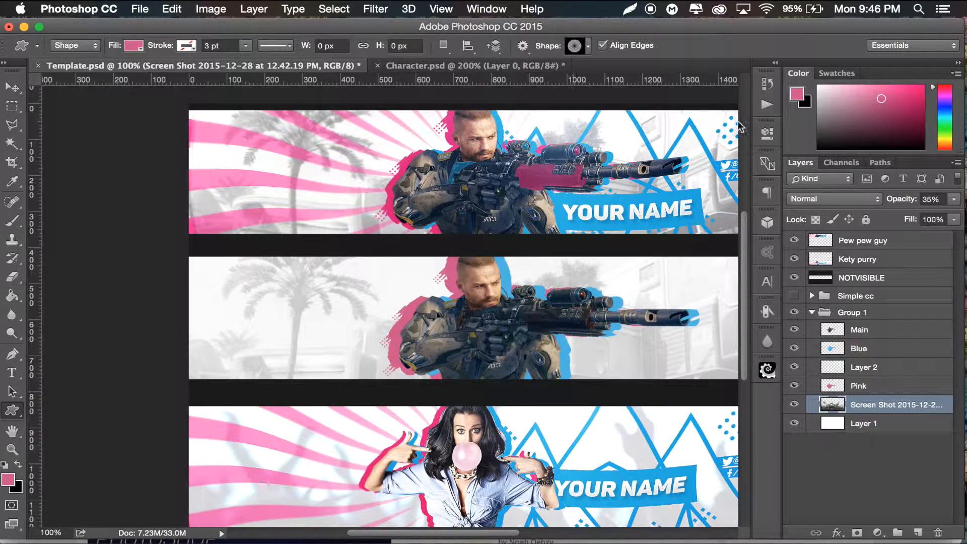
left_click(587, 46)
scroll(635, 219, "down", 3)
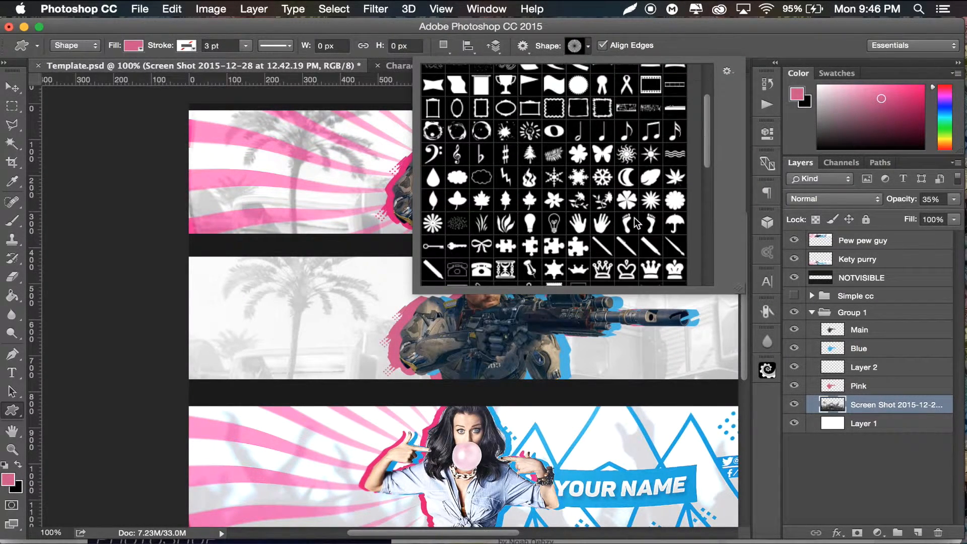
scroll(636, 219, "down", 5)
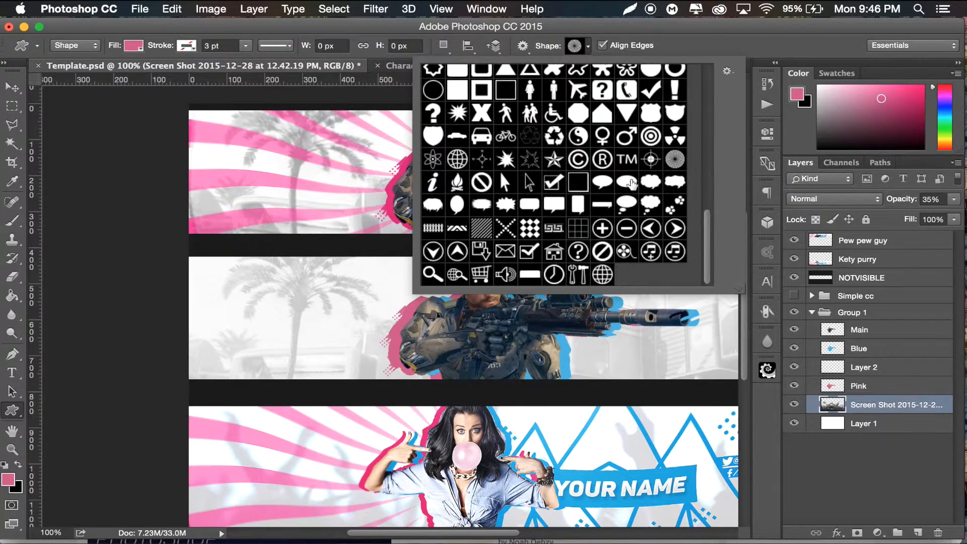
left_click(728, 72)
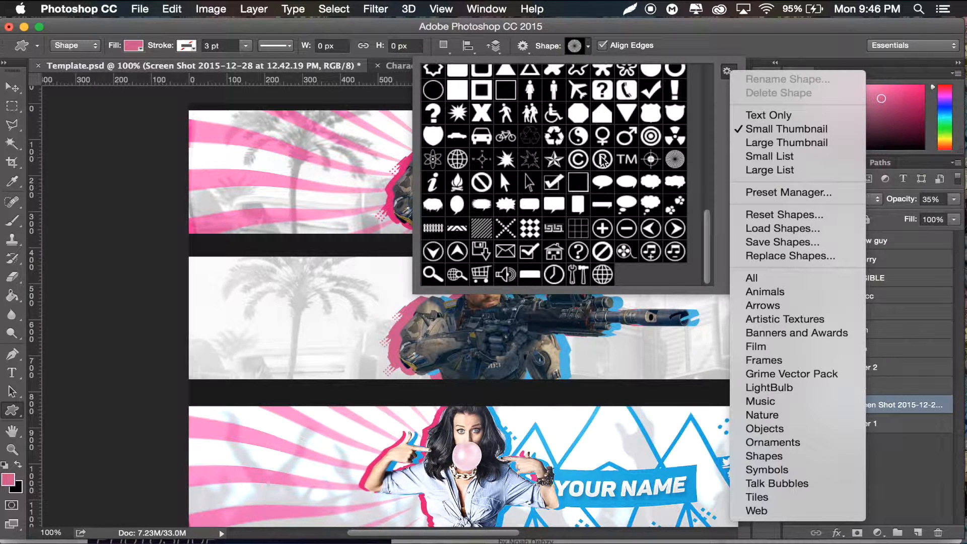
left_click(675, 160)
left_click(675, 160)
left_click(622, 28)
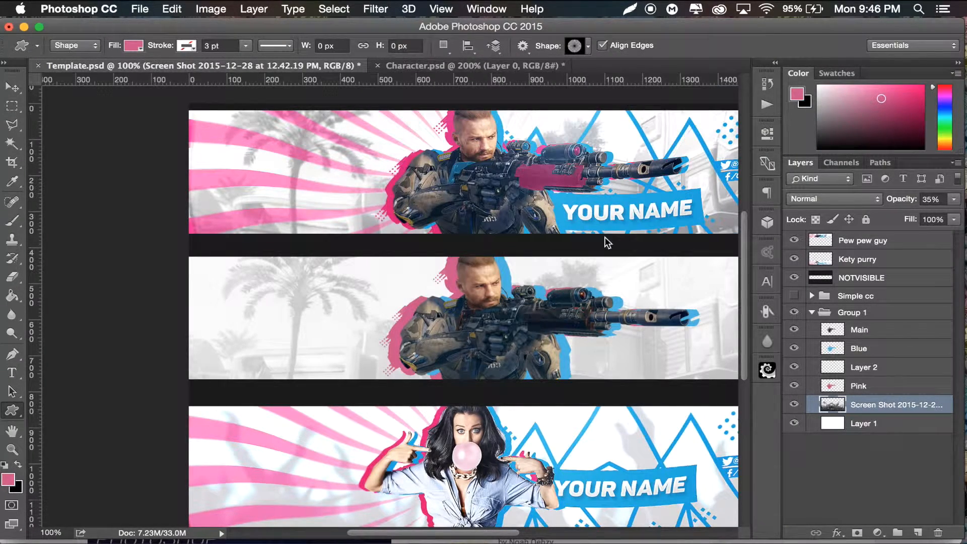
Draw a pink ray burst about 2958 px wide centred on the middle banner's soldier, and rasterize its layer.
key("super+minus")
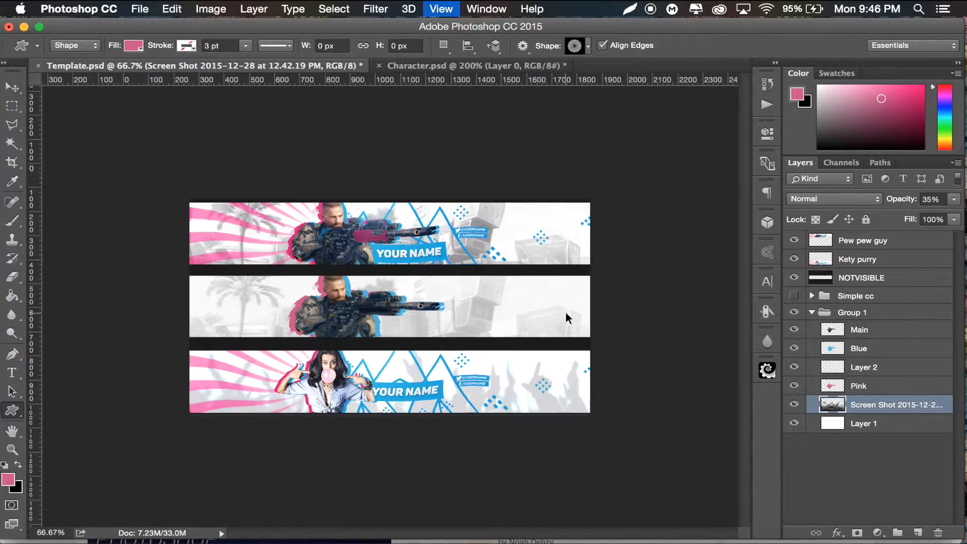
key("super+minus")
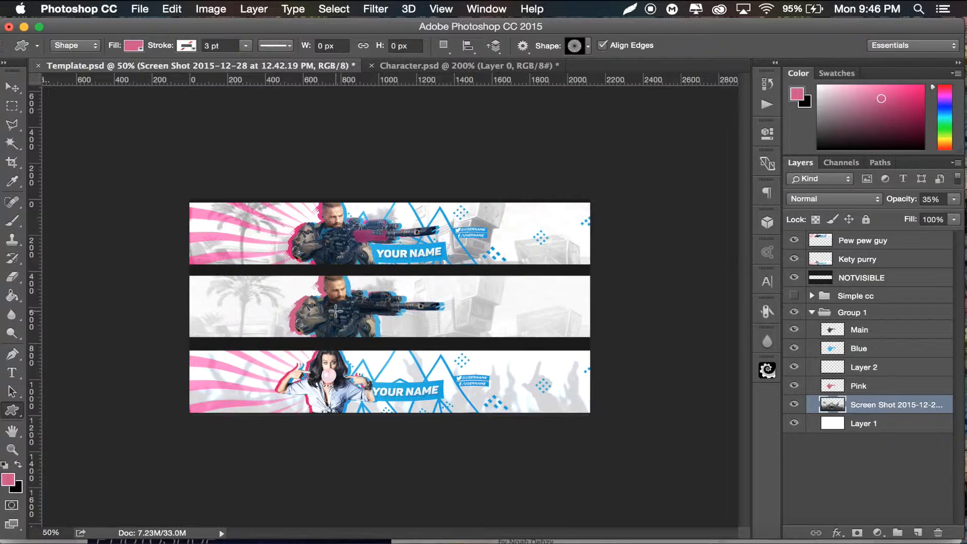
left_click_drag(335, 310, 897, 543)
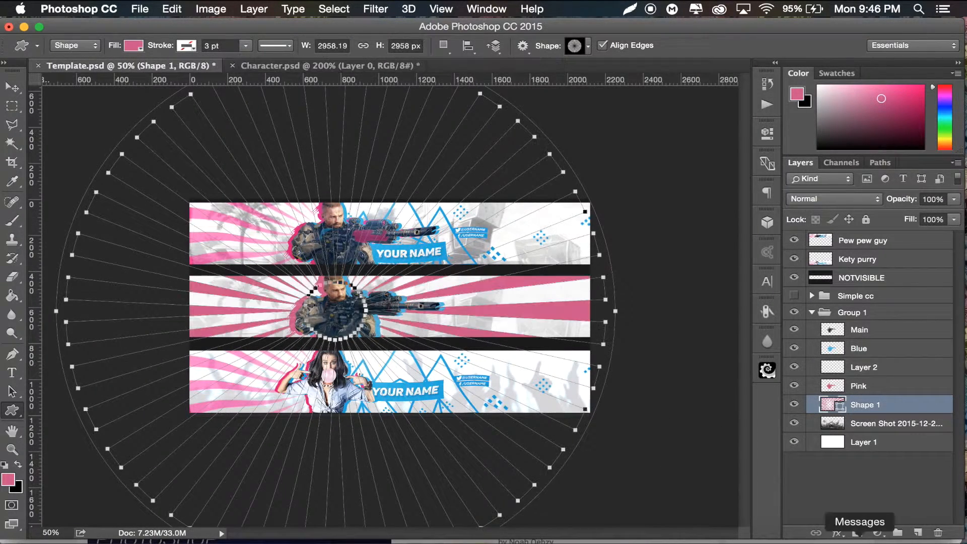
right_click(871, 405)
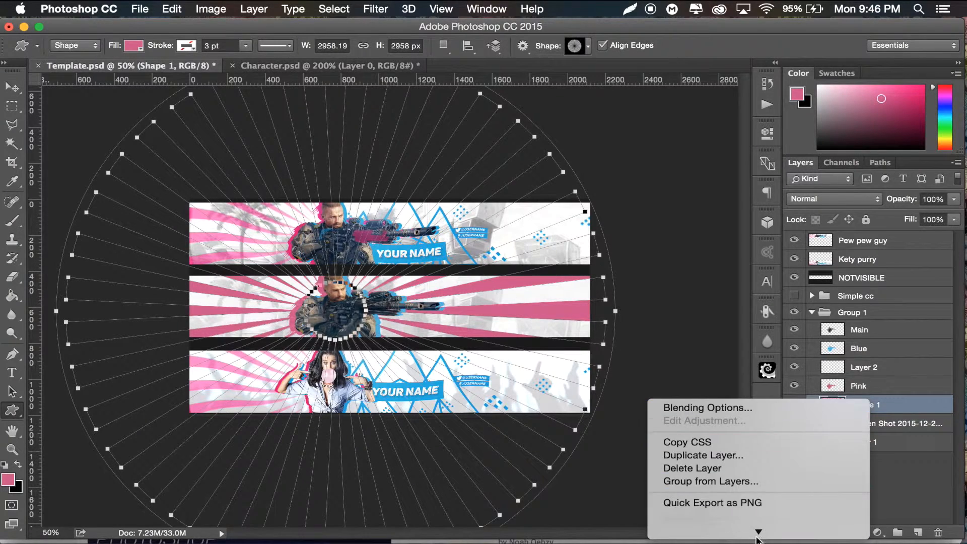
left_click(699, 373)
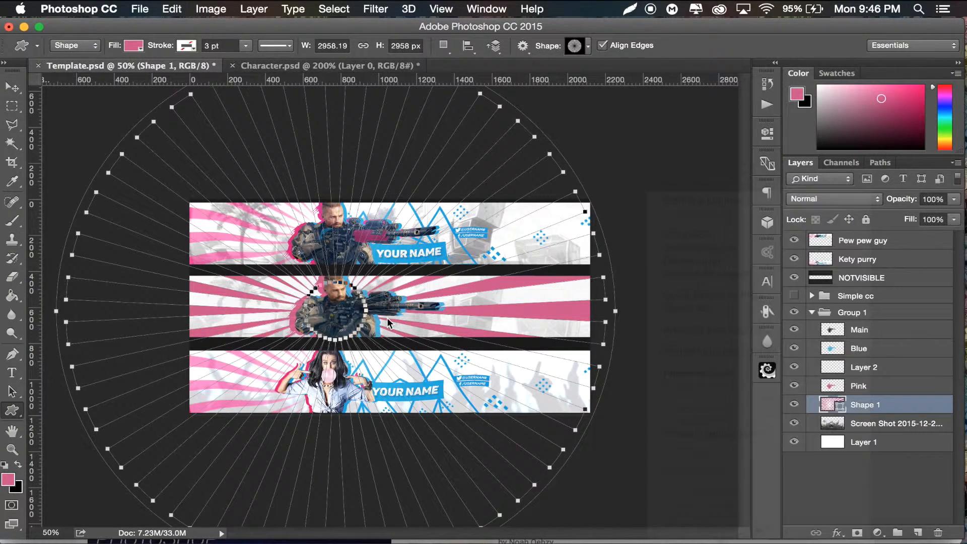
Erase the rays on the gun side of the soldier with a soft 800 px eraser and lower the Shape 1 layer's opacity to 56%.
left_click(12, 276)
key("bracketleft")
key("bracketleft")
key("bracketleft")
key("bracketleft")
key("bracketleft")
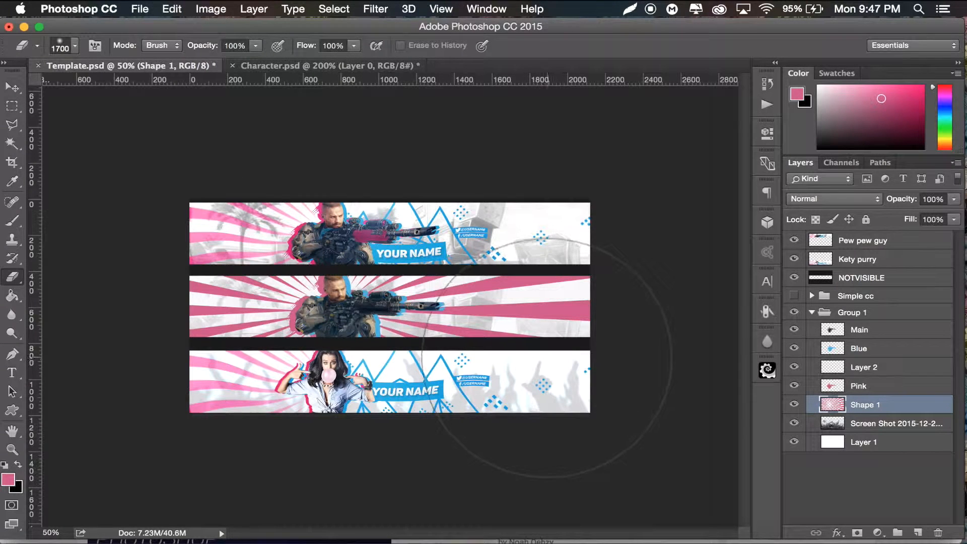
key("bracketleft")
key("bracketleft")
key("bracketleft")
key("bracketleft")
mouse_move(405, 322)
left_mouse_down()
mouse_move(413, 297)
mouse_move(390, 257)
mouse_move(434, 340)
mouse_move(487, 336)
mouse_move(531, 307)
mouse_move(559, 338)
mouse_move(585, 272)
mouse_move(584, 302)
mouse_move(597, 276)
left_mouse_up()
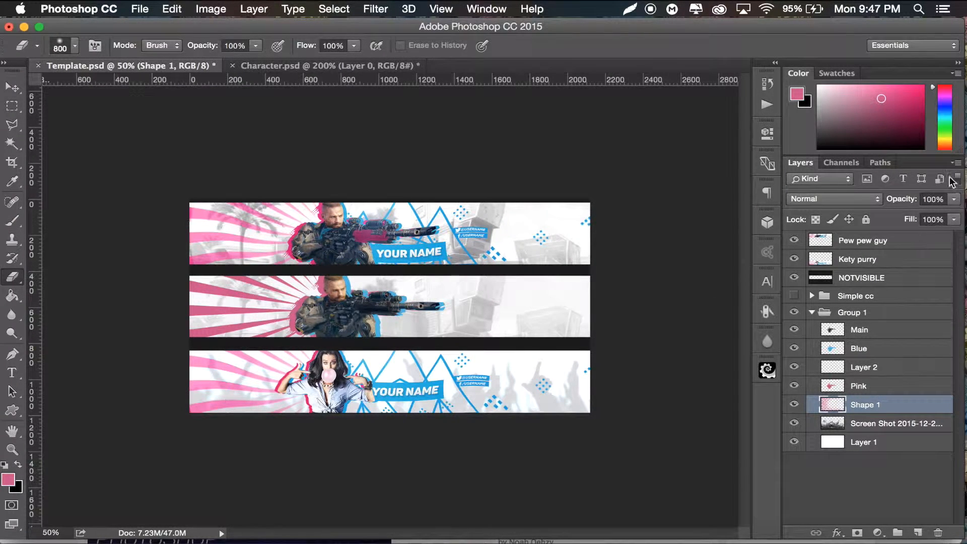
left_click_drag(904, 199, 874, 198)
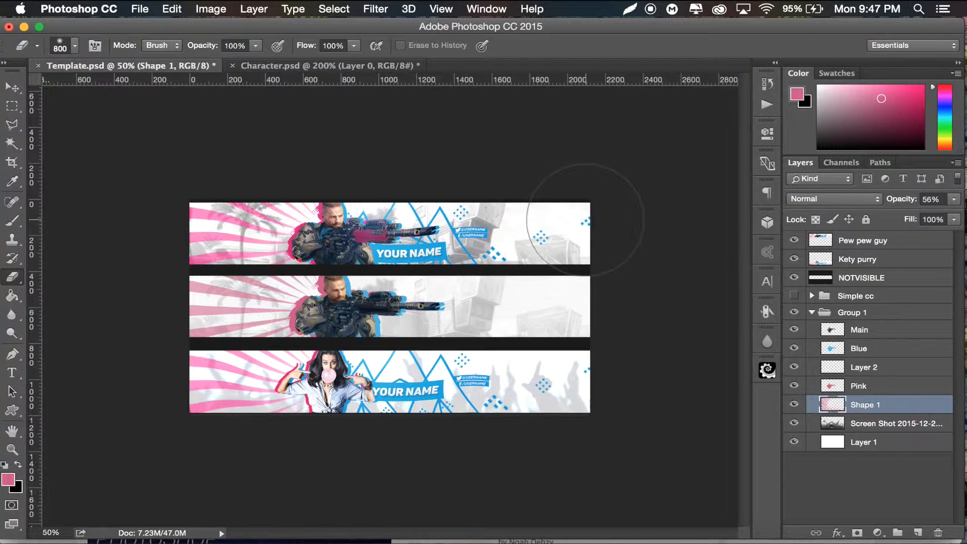
Swap the colours, sample the blue silhouette as the foreground colour, and add a new layer above Blue.
key("super+equal")
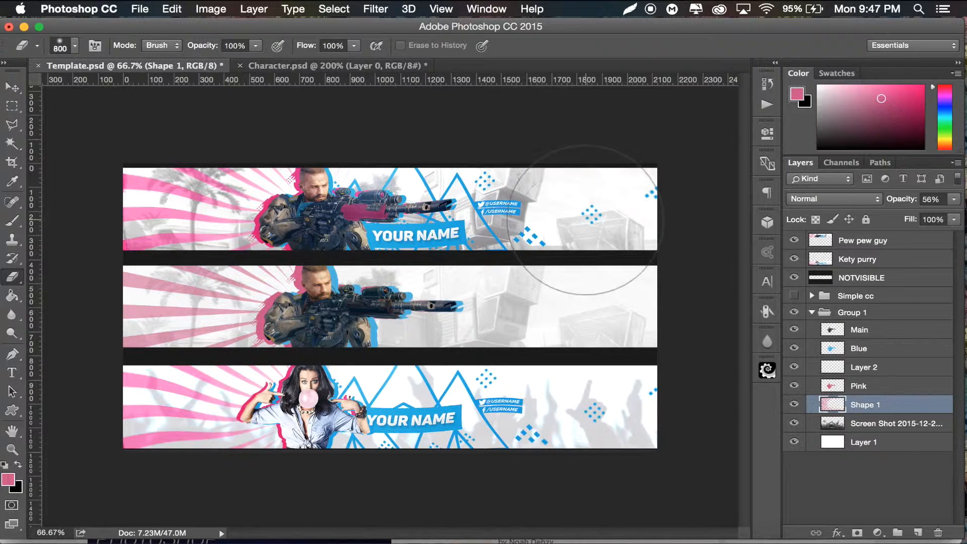
key("x")
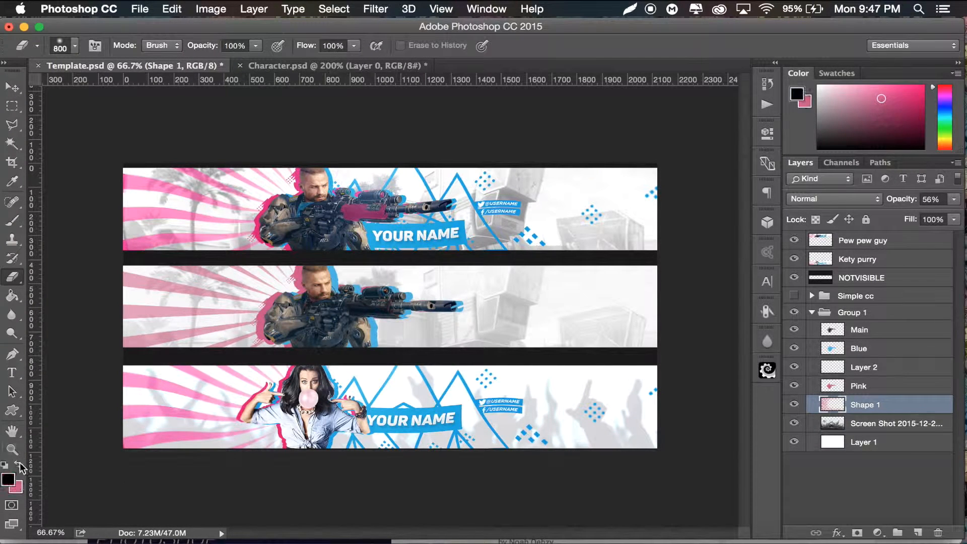
left_click(8, 481)
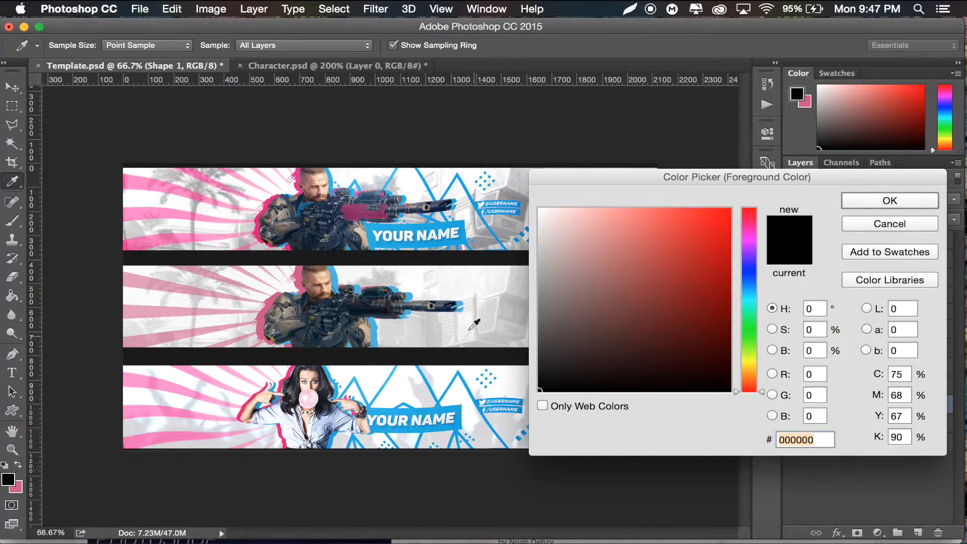
left_click(410, 296)
left_click(873, 210)
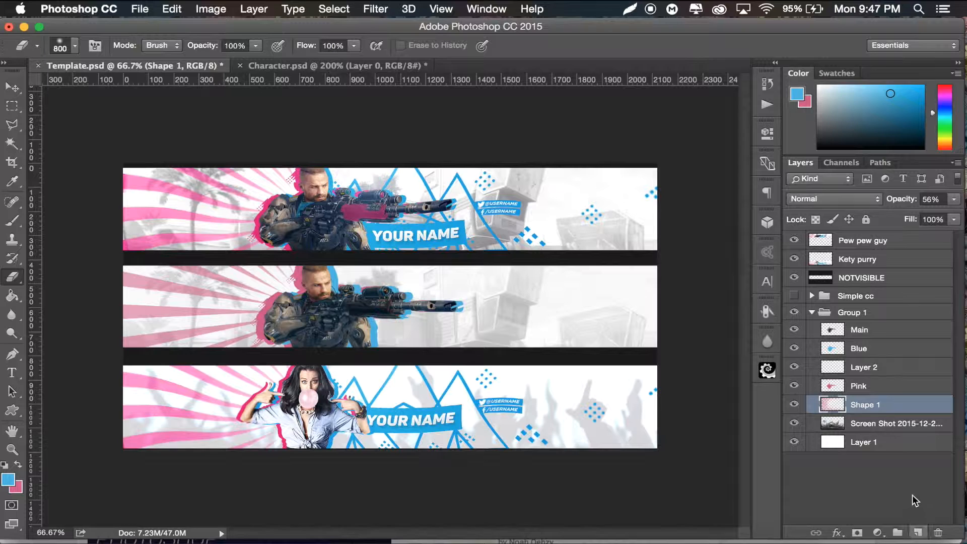
left_click(859, 348)
left_click(917, 532)
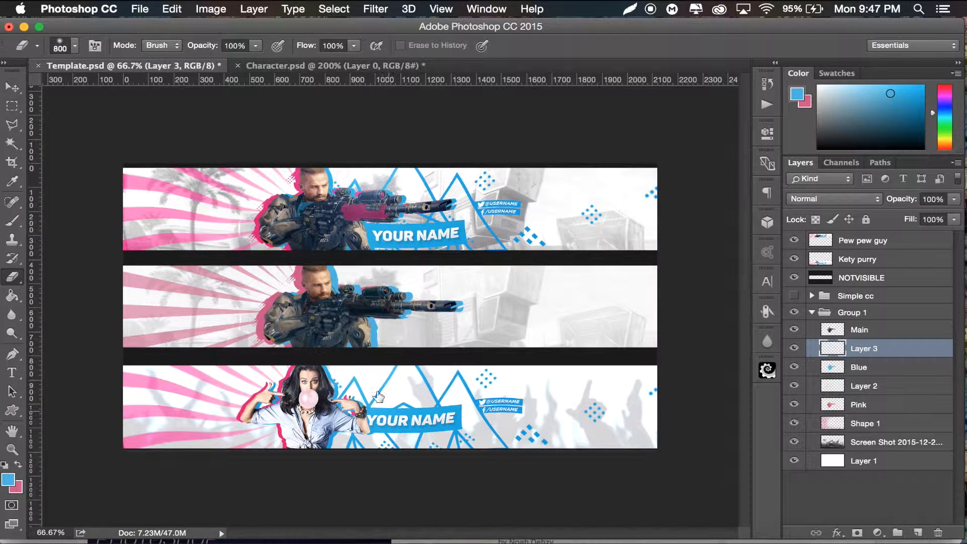
Stamp the blue triangle-outline brush (Sampled Brush 16) at 815 px beside the soldier and behind the gun on Layer 3.
left_click(25, 214)
left_click(74, 45)
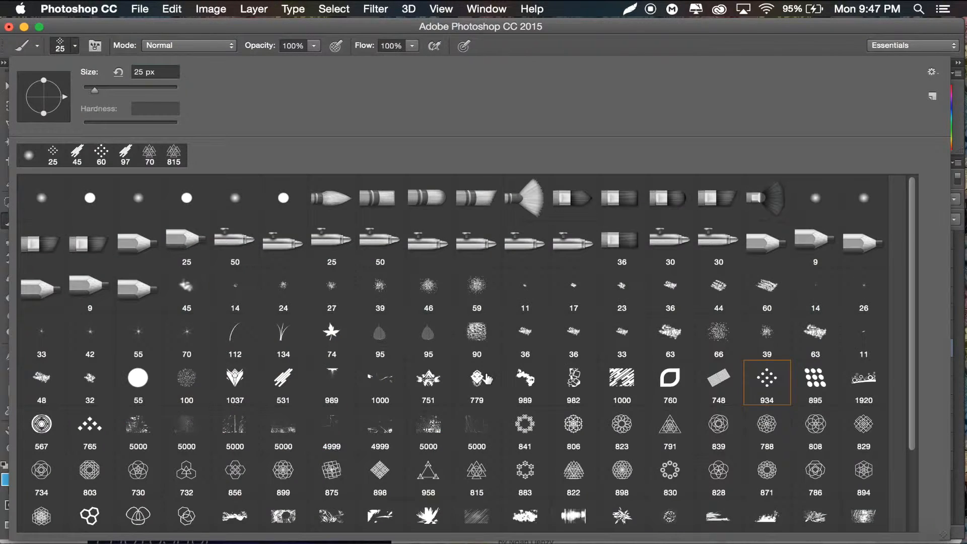
scroll(506, 434, "down", 1)
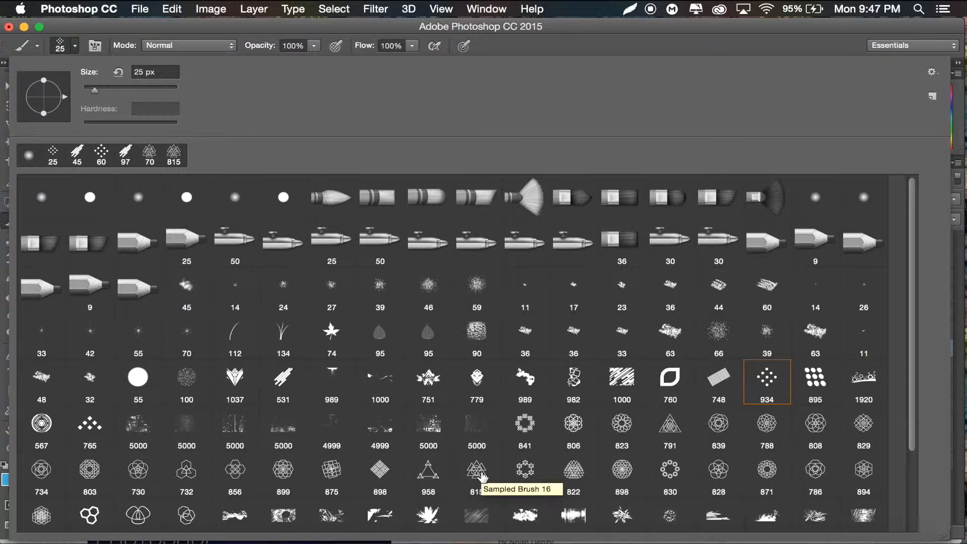
left_click(482, 476)
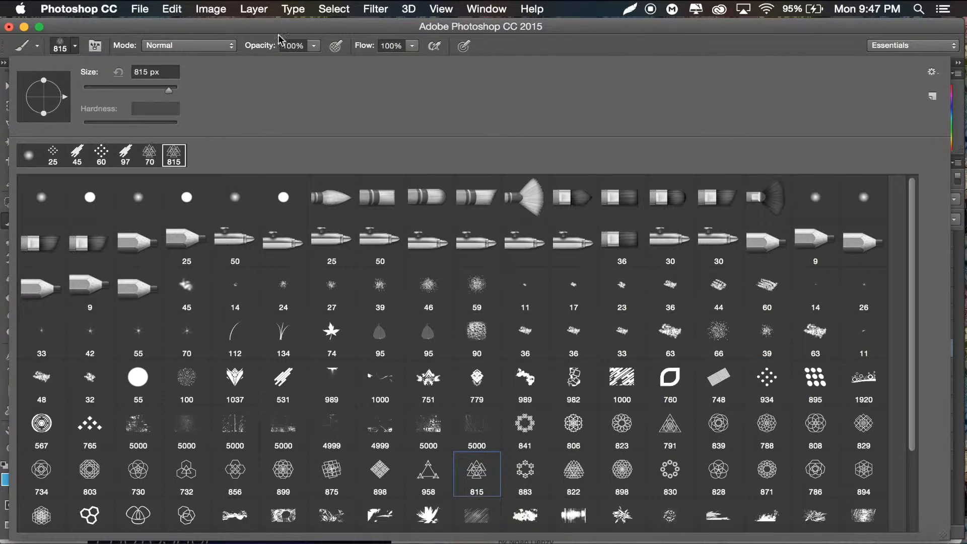
left_click(341, 30)
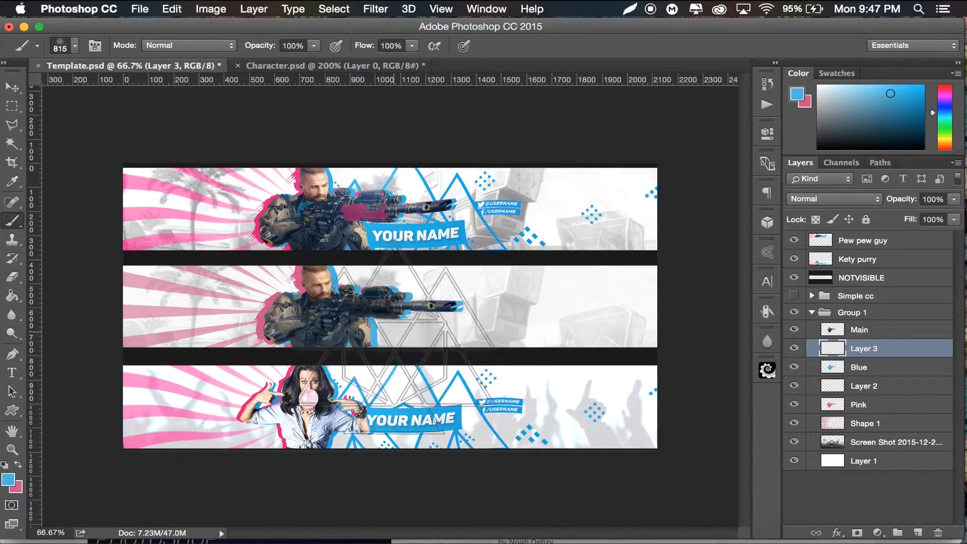
left_click(405, 341)
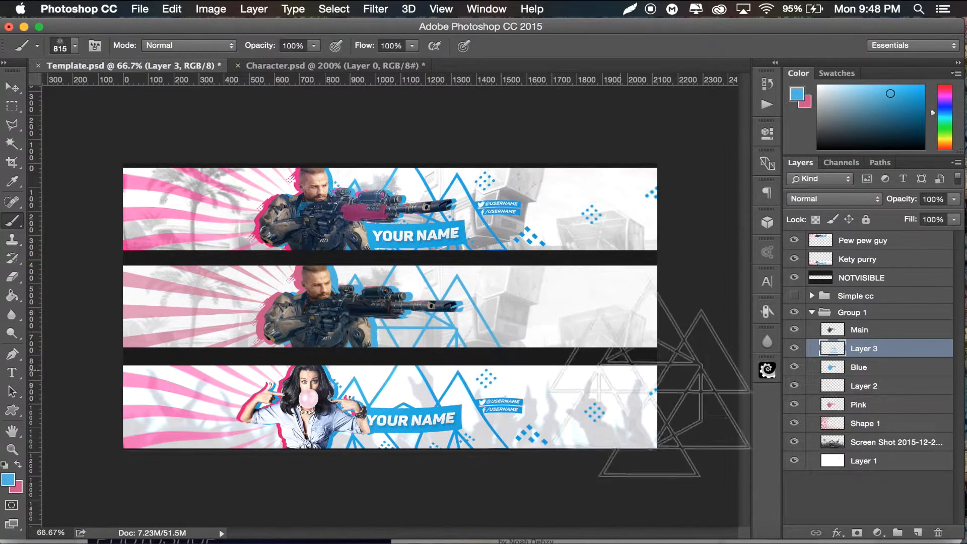
Stamp the blue dot-pattern brush (934) at 70 px above the gun's muzzle in the middle banner.
left_click(75, 47)
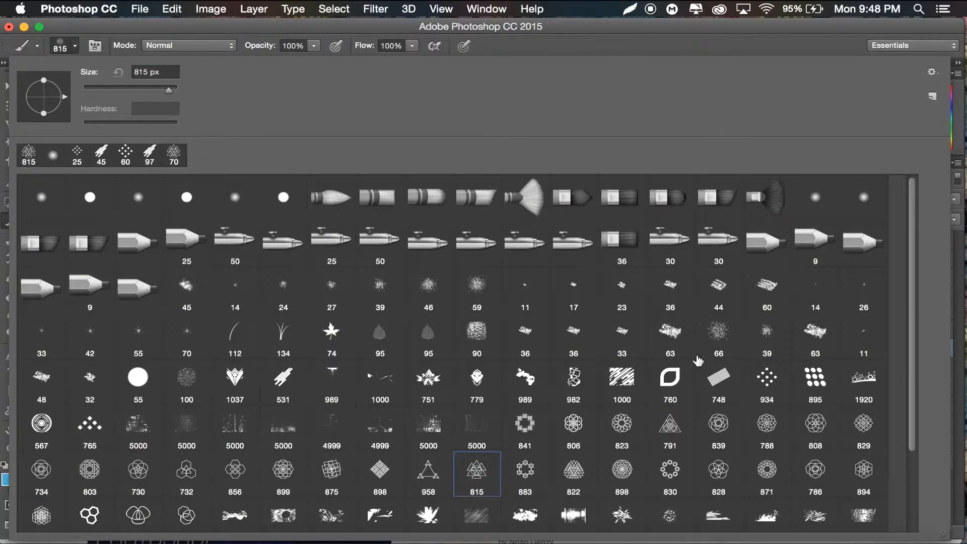
left_click(778, 382)
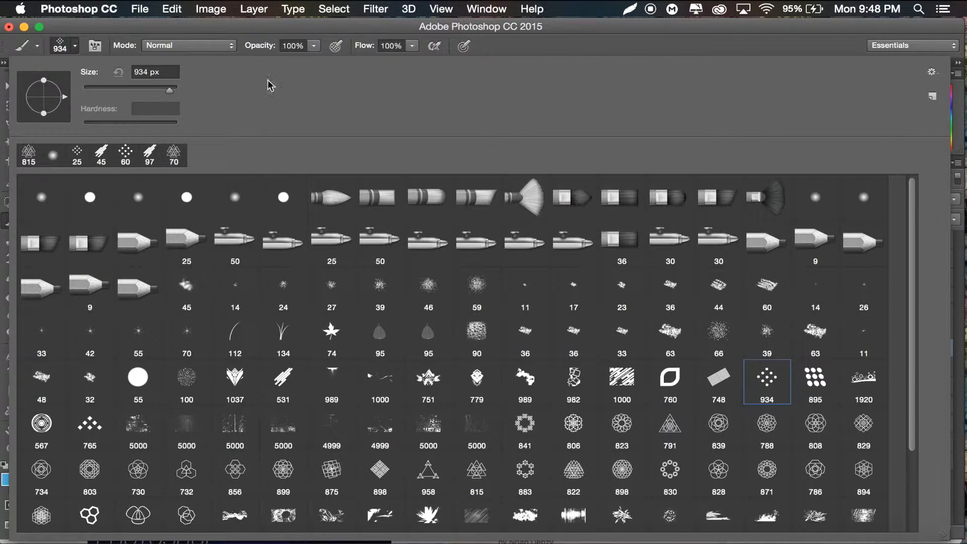
left_click(155, 89)
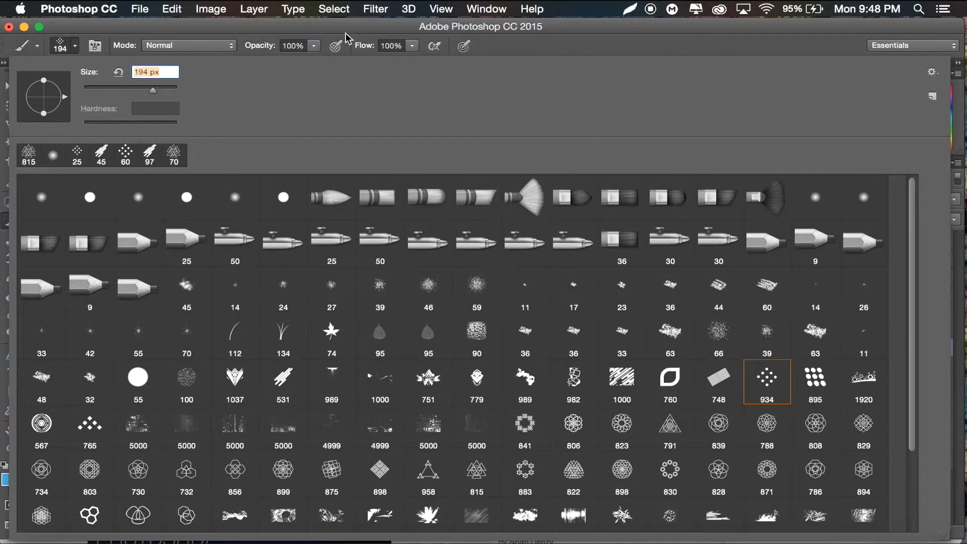
type("125")
key("Return")
key("bracketleft")
key("bracketleft")
key("bracketleft")
key("bracketleft")
left_click(483, 280)
Stamp the same dot pattern at 150 px in the far-side open area of the middle banner, away from the soldier.
key("bracketright")
key("bracketright")
key("bracketright")
key("bracketright")
key("bracketright")
key("bracketright")
key("bracketleft")
left_click(593, 308)
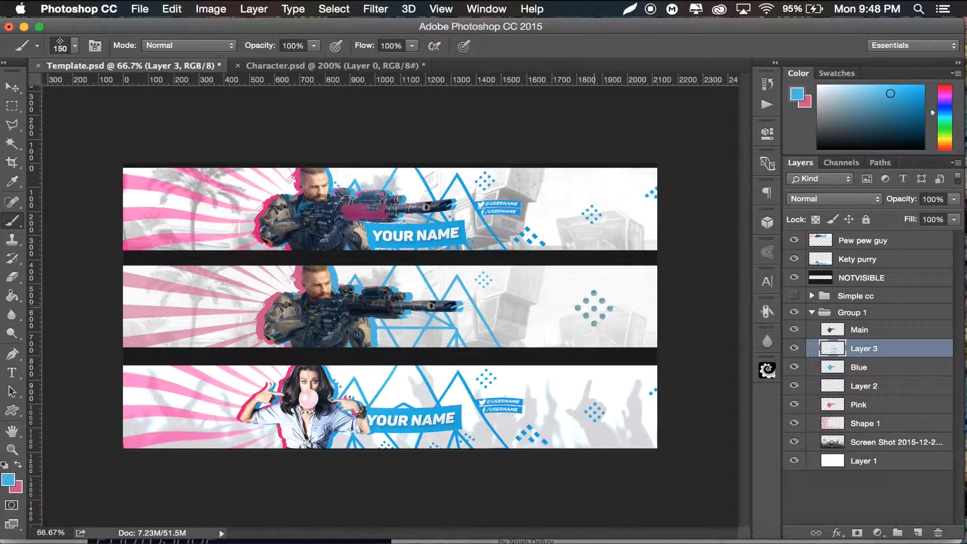
Stamp the diamond-pattern brush (765) at 100 px along the middle banner's lower edge, plus a smaller one at its far edge beyond the large dots.
left_click(78, 48)
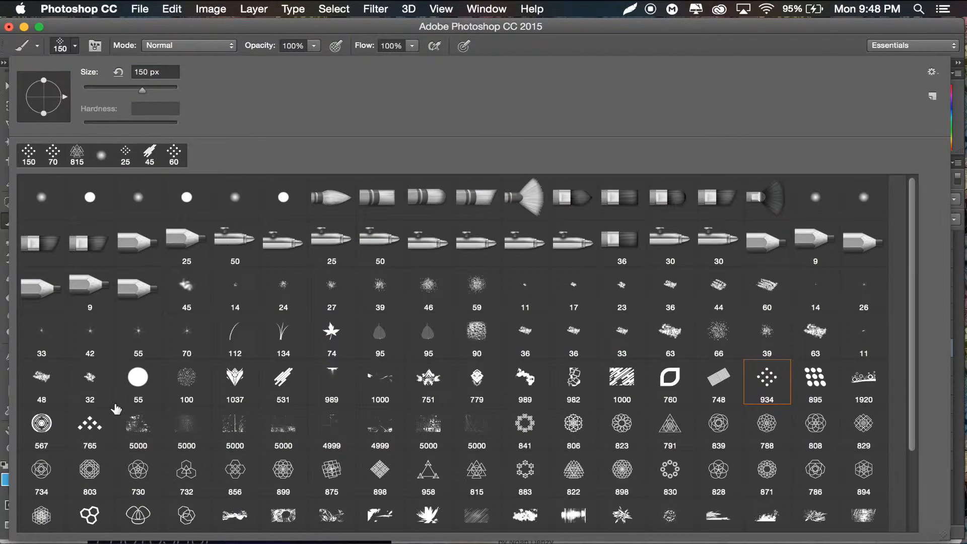
left_click(90, 429)
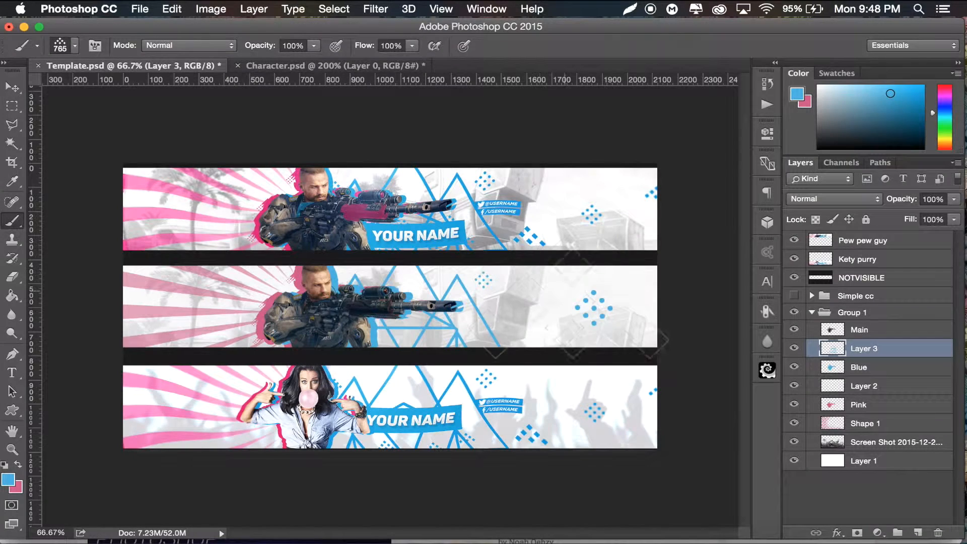
key("bracketleft")
key("bracketleft")
key("bracketleft")
key("bracketleft")
key("bracketleft")
key("bracketleft")
key("bracketleft")
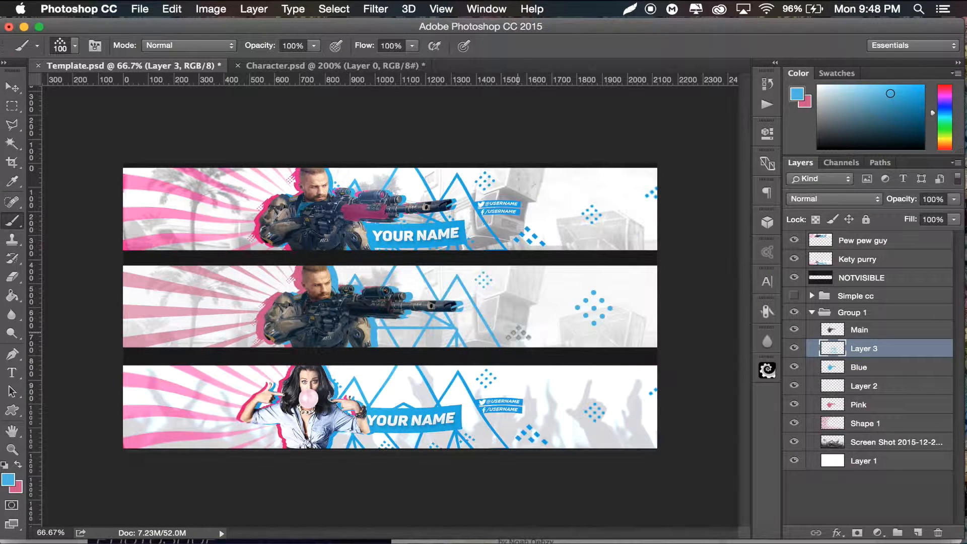
key("bracketleft")
left_click(653, 284)
Draw a blue rectangle about 362 × 86 px below the gun barrel with the Rectangle tool and nudge it up slightly.
left_click(22, 410)
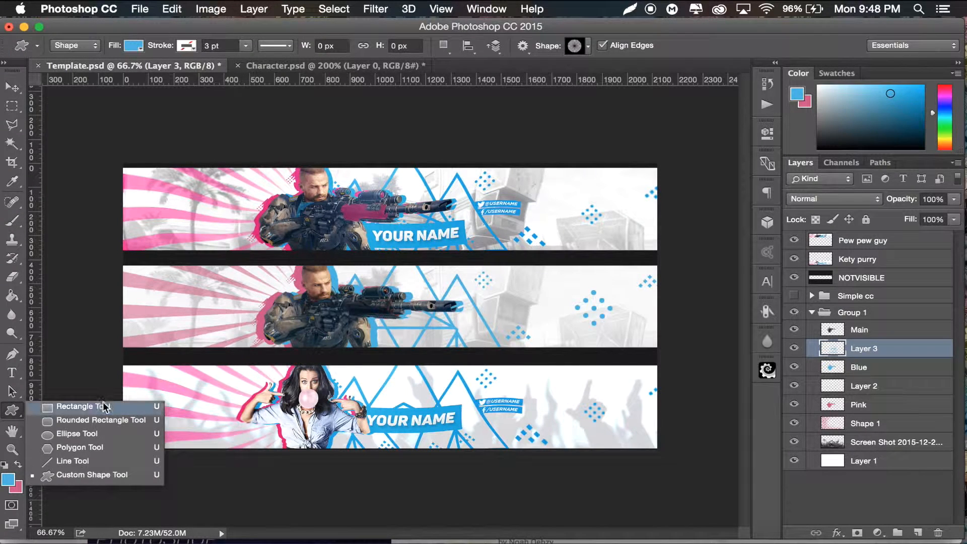
left_click(101, 403)
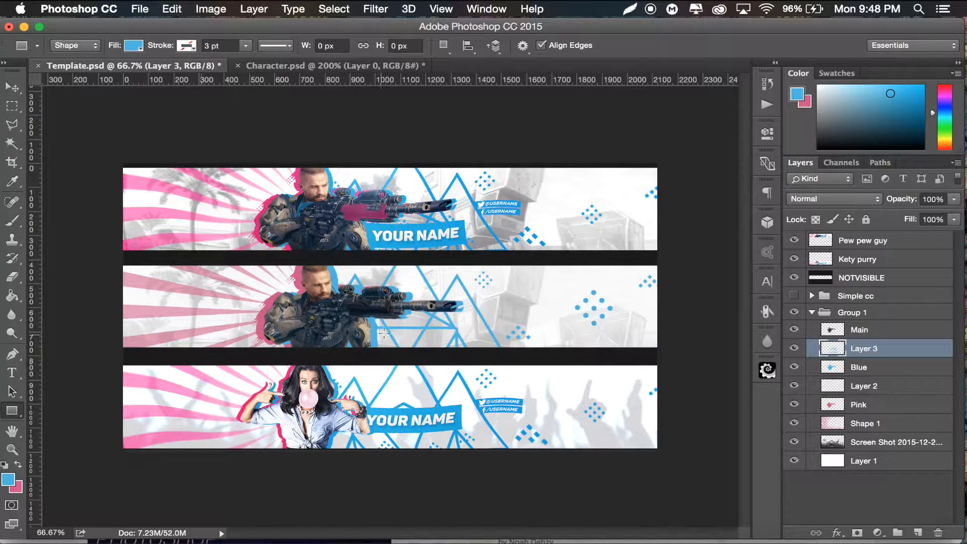
key("super+equal")
key("super+equal")
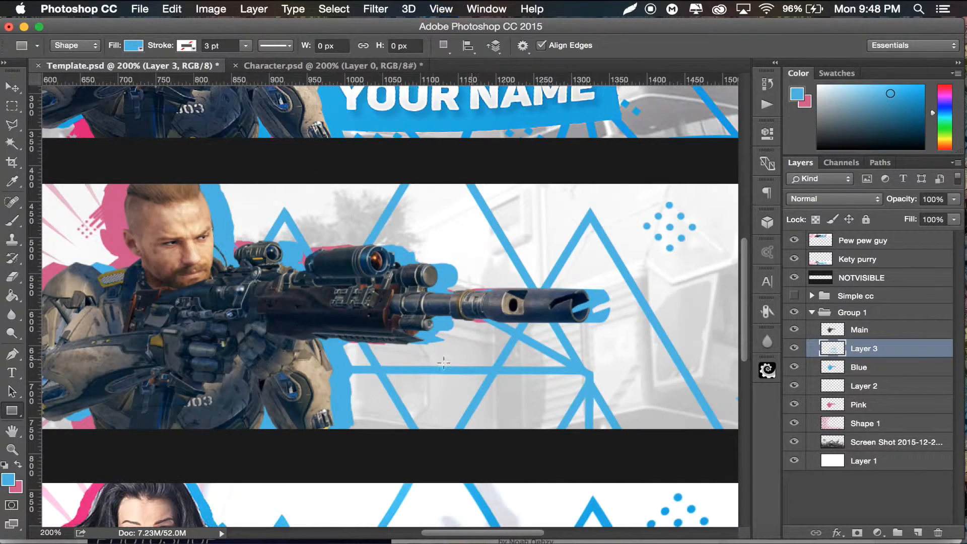
left_click_drag(348, 353, 614, 417)
left_click(728, 125)
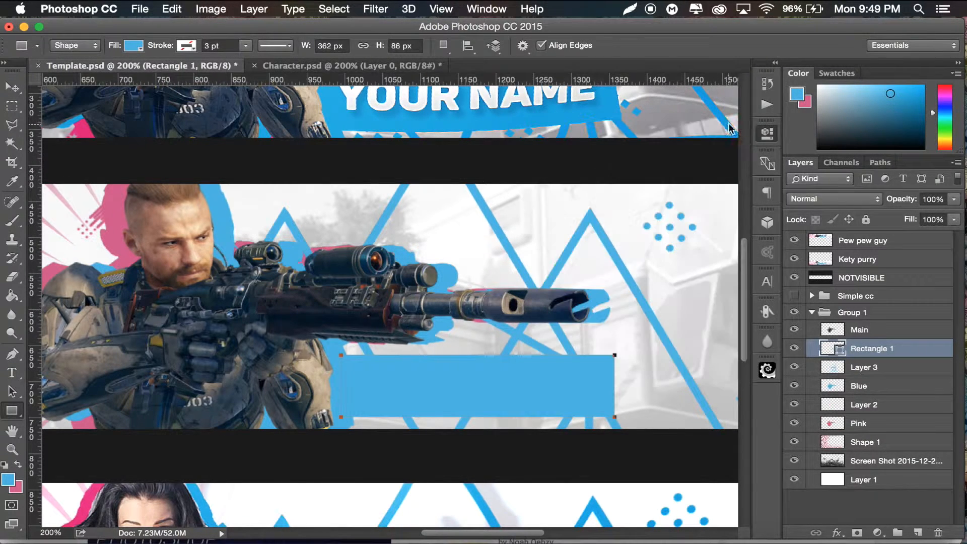
left_click(12, 88)
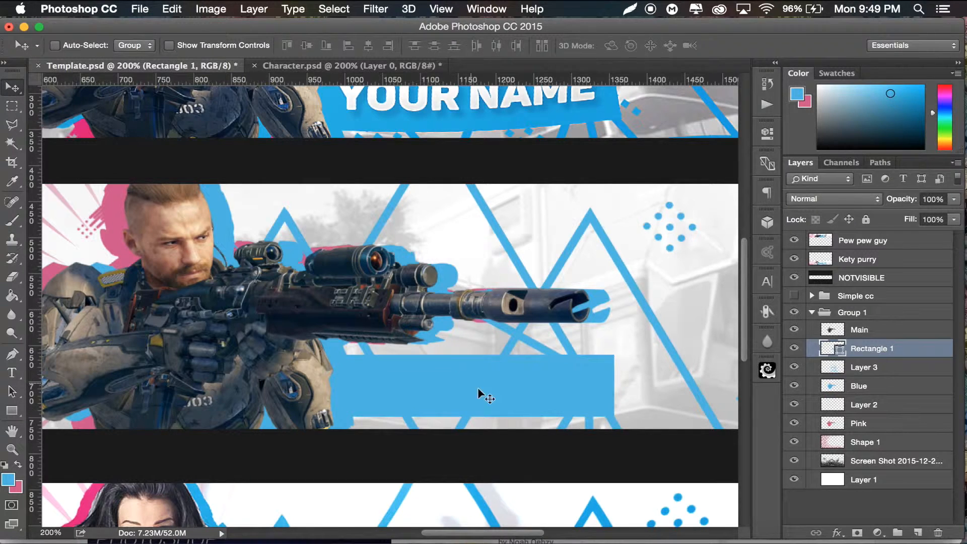
key("Up")
key("Up")
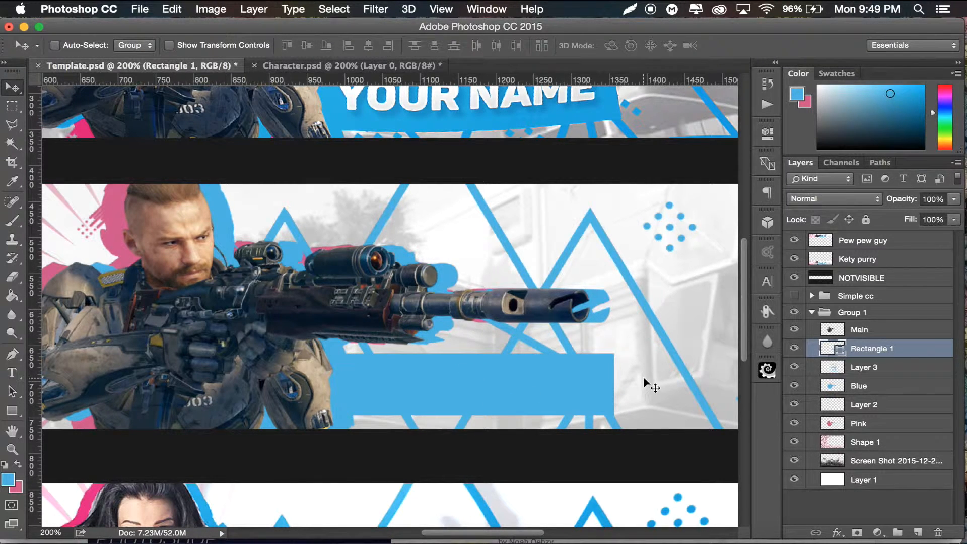
Duplicate the Rectangle 1 layer and rasterize the copy.
key("super+minus")
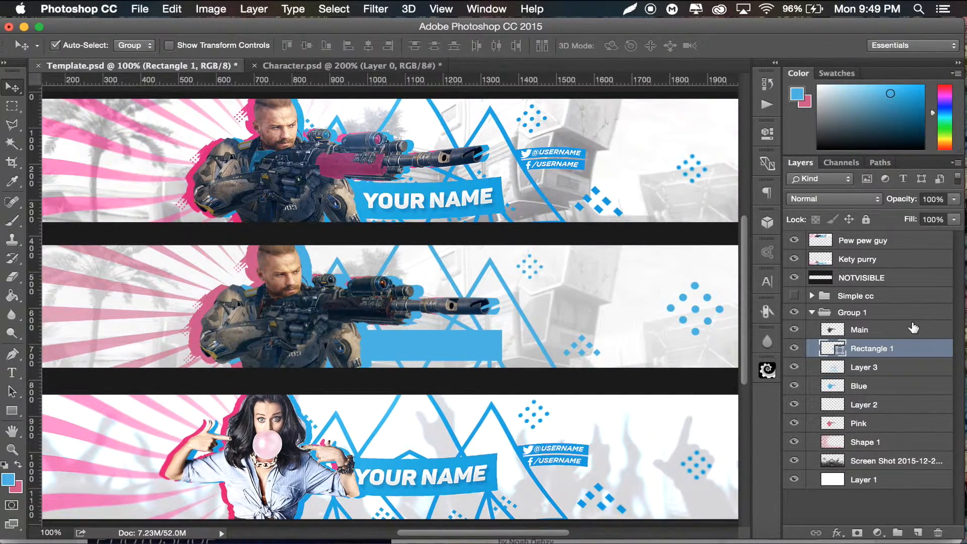
key("super+j")
right_click(882, 354)
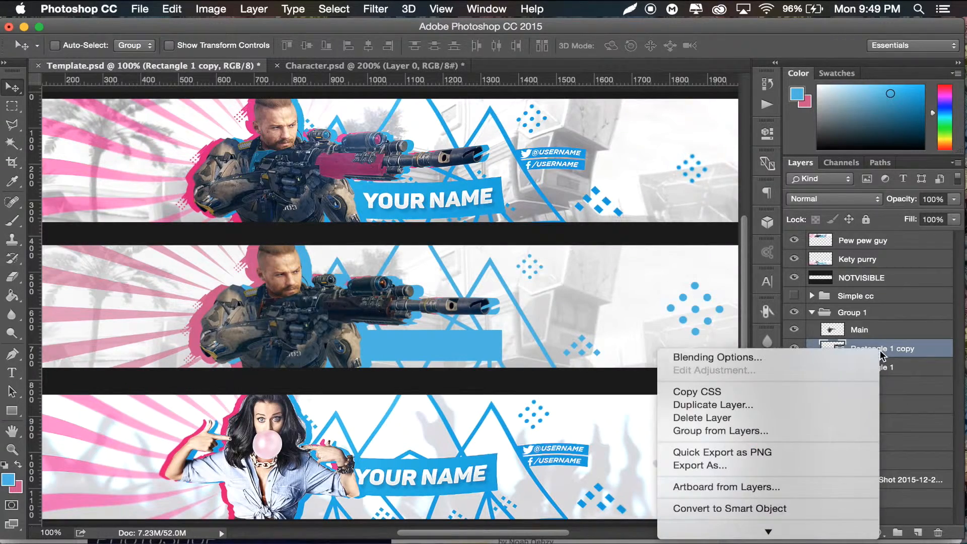
left_click(753, 401)
Move the rectangle copy beyond the gun's muzzle and scale it down to about 165 px wide.
left_click_drag(464, 347, 612, 305)
key("super+t")
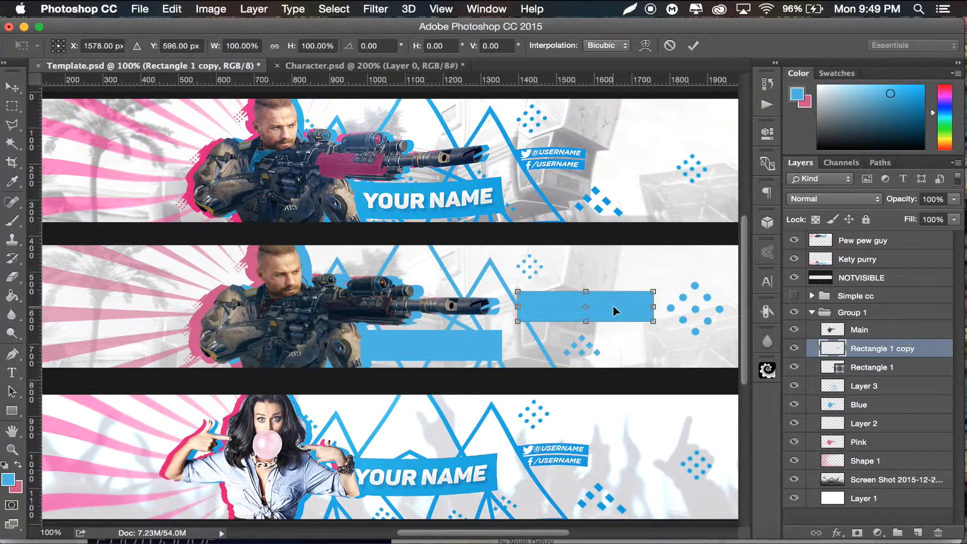
left_click_drag(652, 321, 579, 311)
key("Return")
Skew the small bar's near end by pulling its upper corner out to follow the slope of the triangle's side.
key("super+plus")
key("super+plus")
key("super+plus")
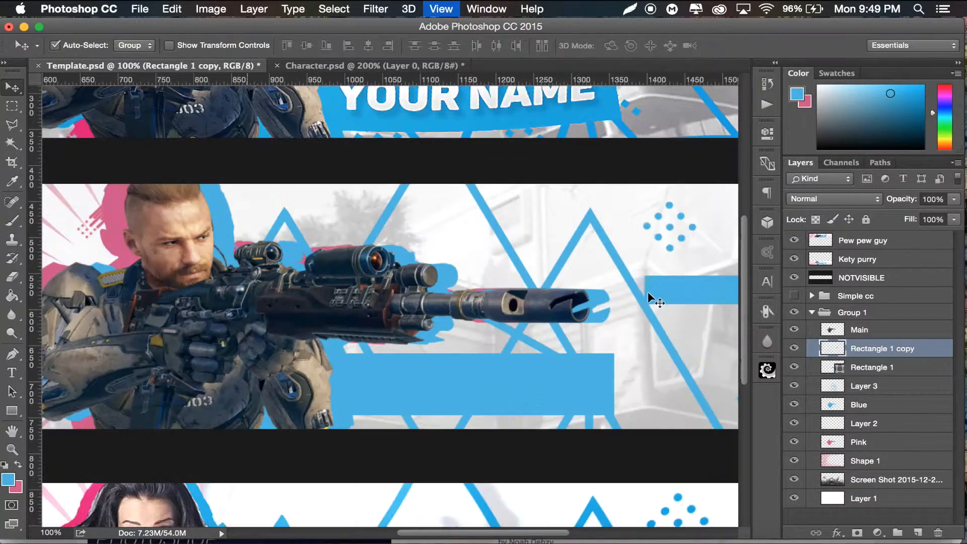
scroll(648, 292, "right", 10)
scroll(648, 291, "up", 2)
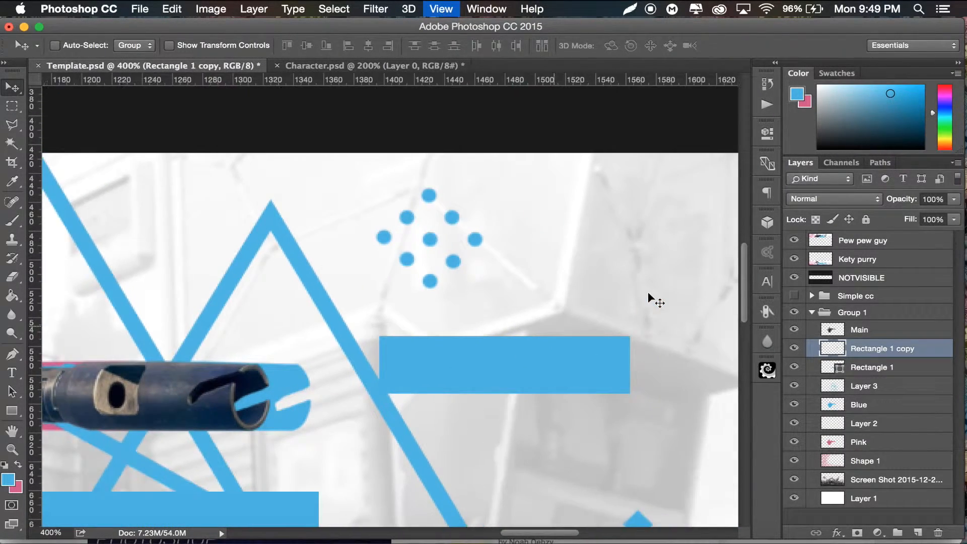
key("super+t")
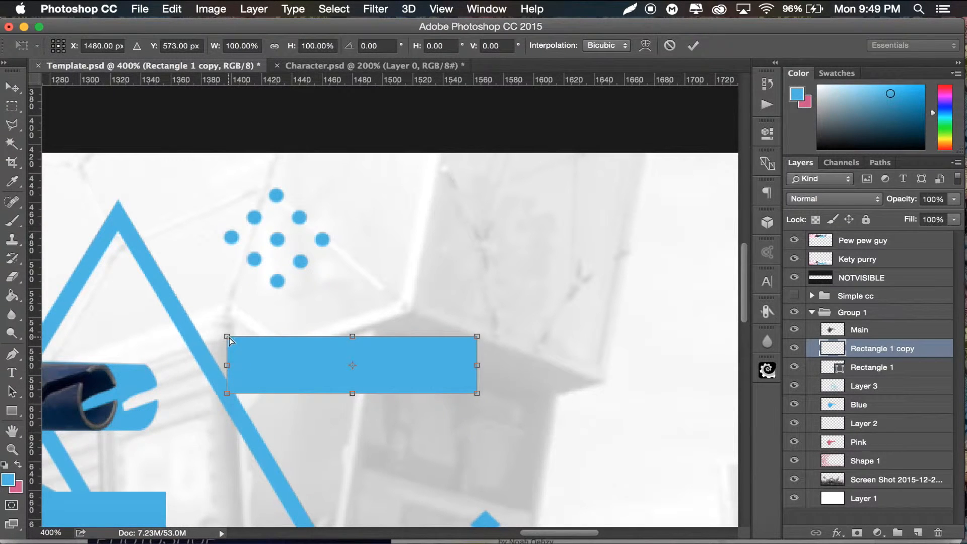
left_click_drag(230, 341, 196, 344)
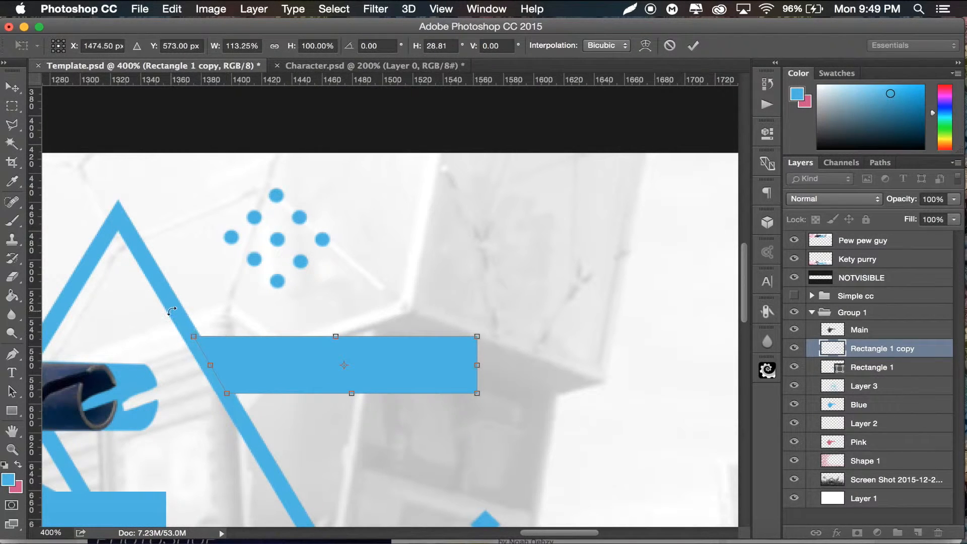
key("Return")
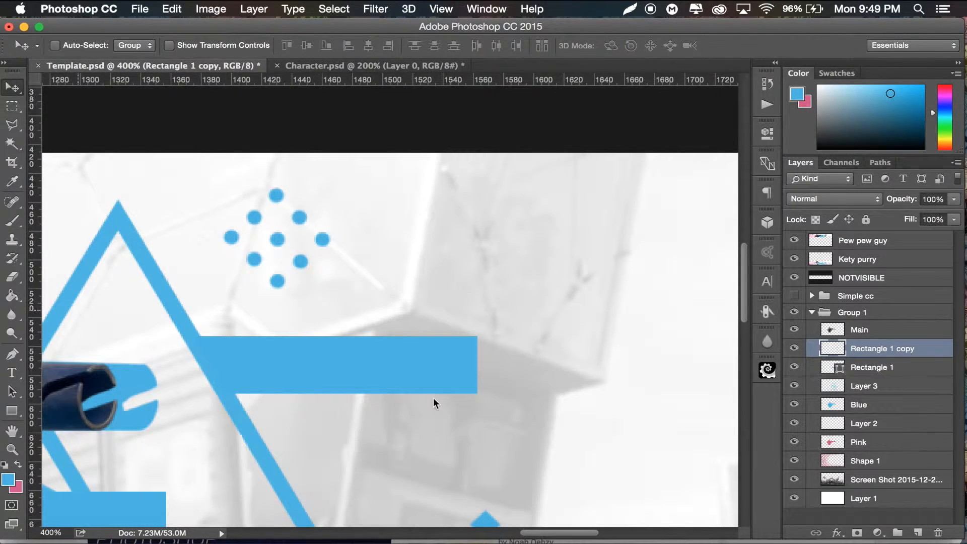
Shift the slanted bar down along the triangle's side and place a duplicate of it just below.
scroll(436, 364, "down", 3)
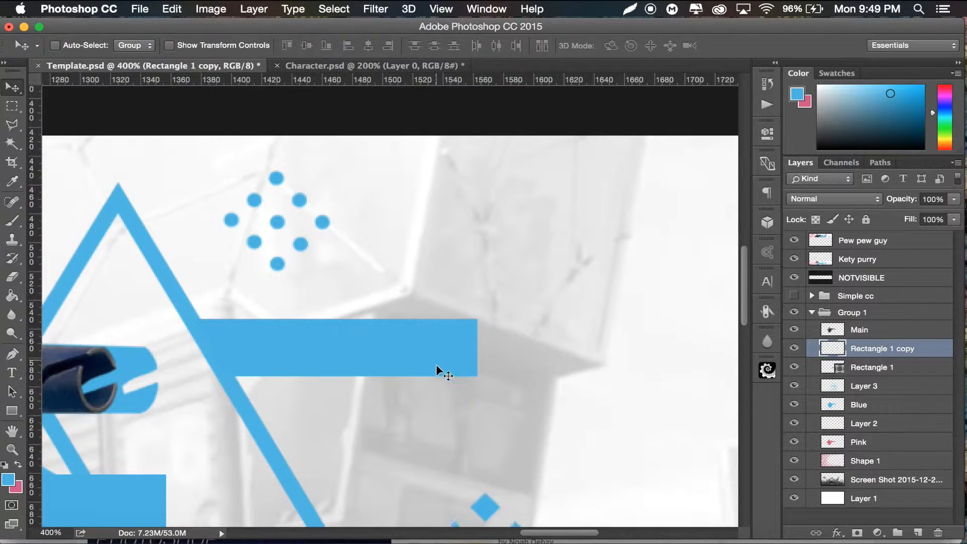
left_click_drag(302, 301, 311, 317)
key("super+j")
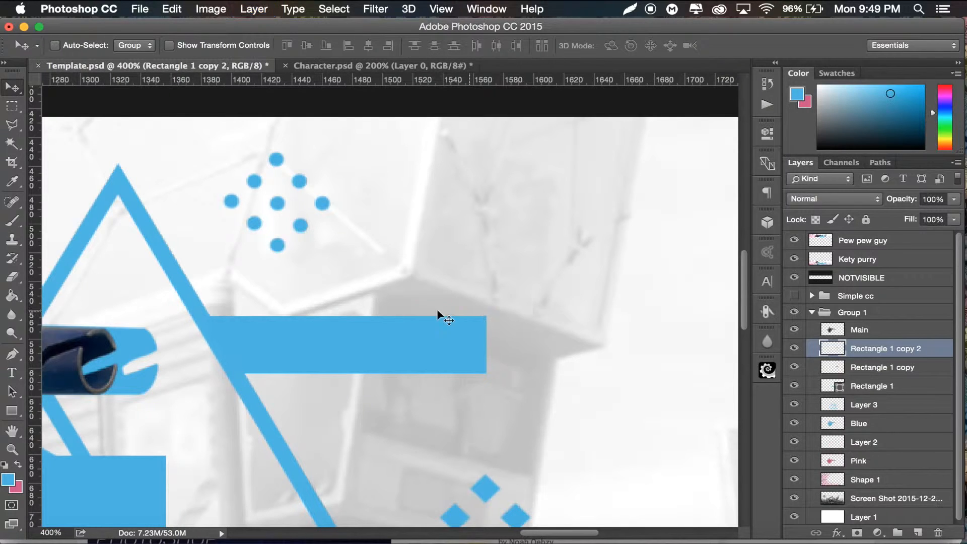
left_click_drag(392, 331, 427, 400)
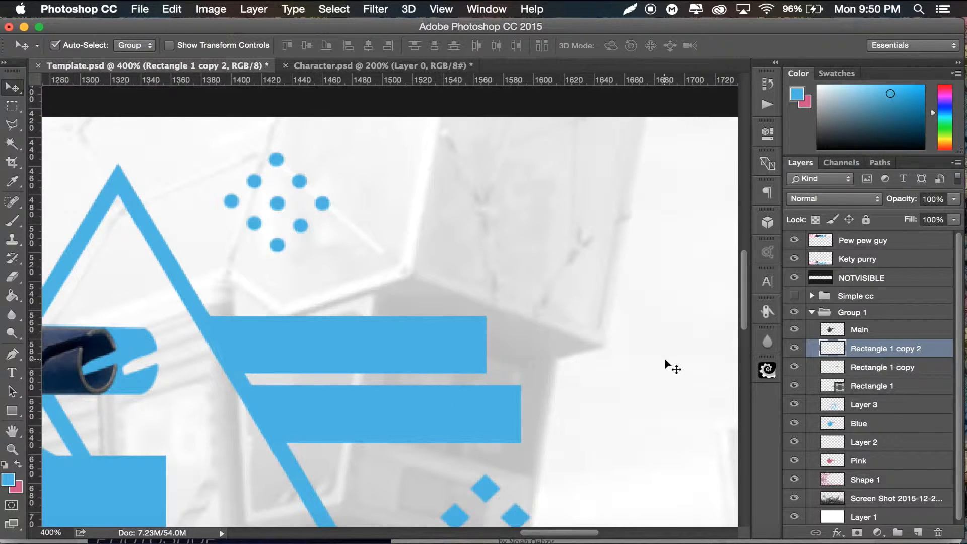
Narrow the lower bar to 87.77% width so its straight end lines up with the upper bar.
key("super+t")
left_click_drag(514, 414, 485, 410)
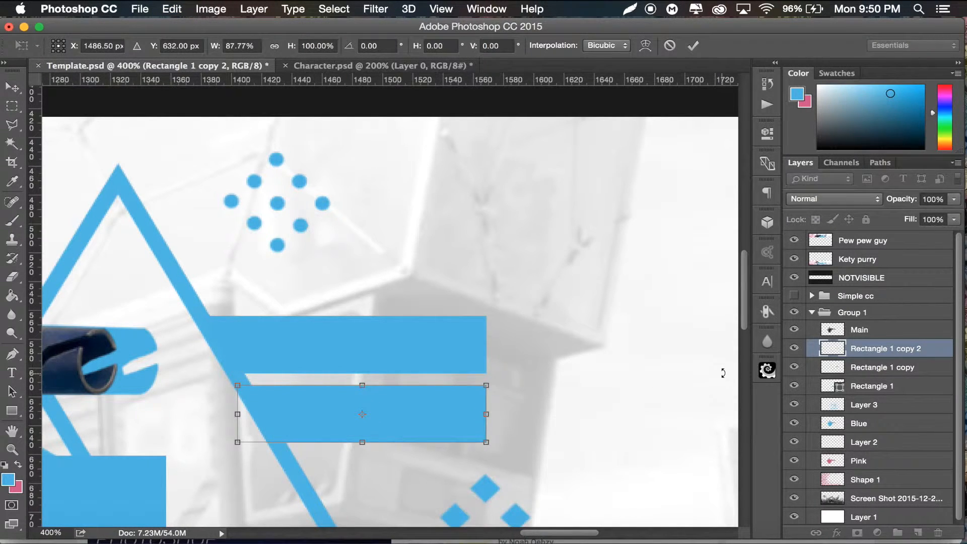
key("Return")
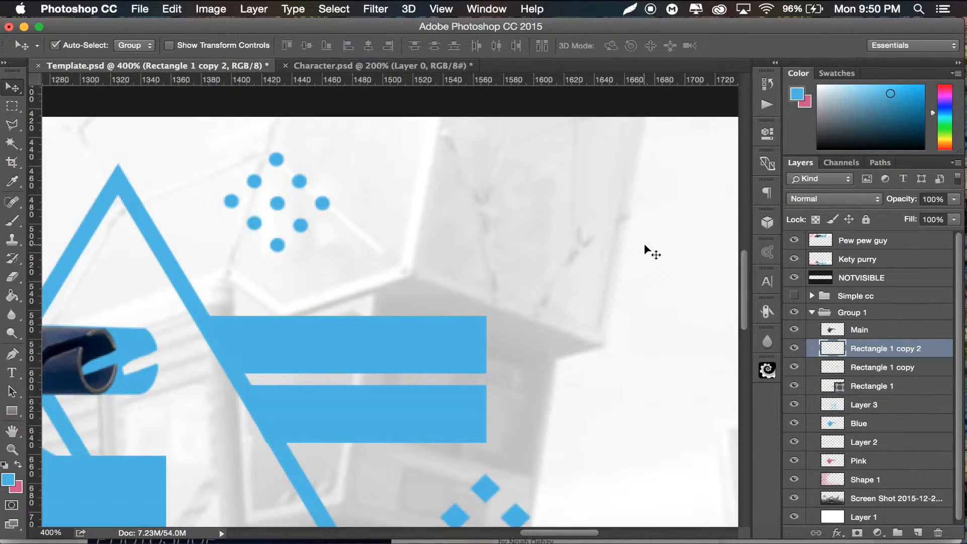
Add a new empty layer above the small bars and below the Main layer.
key("super+minus")
key("super+minus")
key("super+minus")
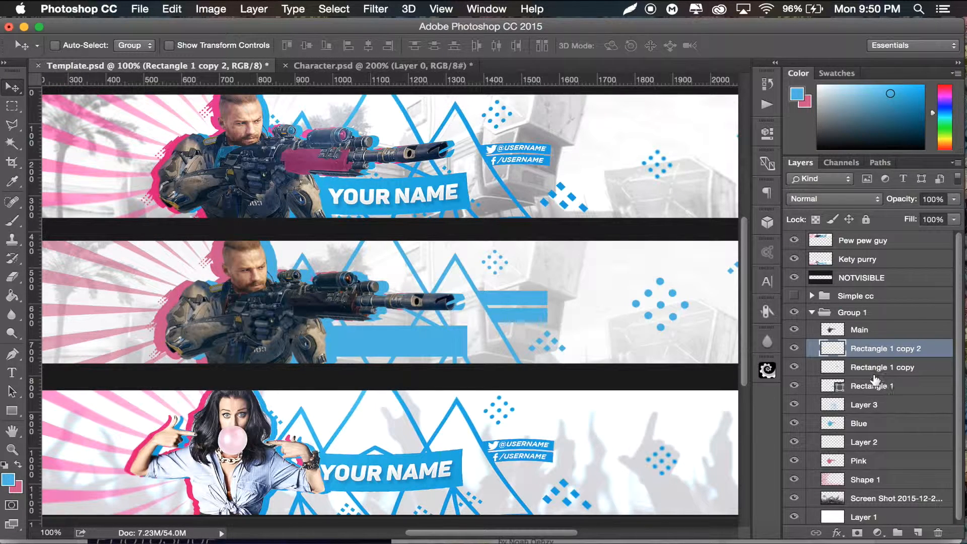
left_click(917, 532)
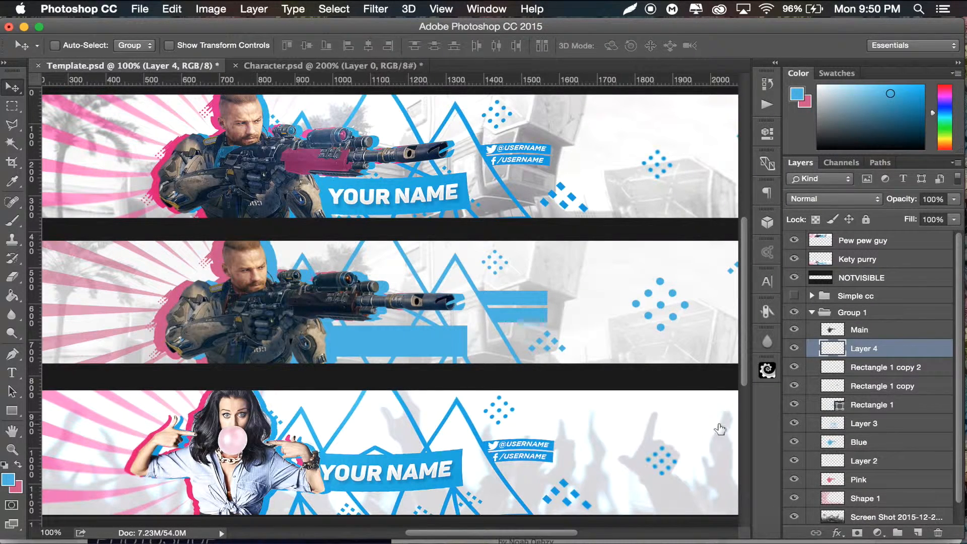
Start a Pen path around the gun's dark handguard, tracing its rear end and upper edge up to the mounted rail bracket.
key("super+equal")
key("super+equal")
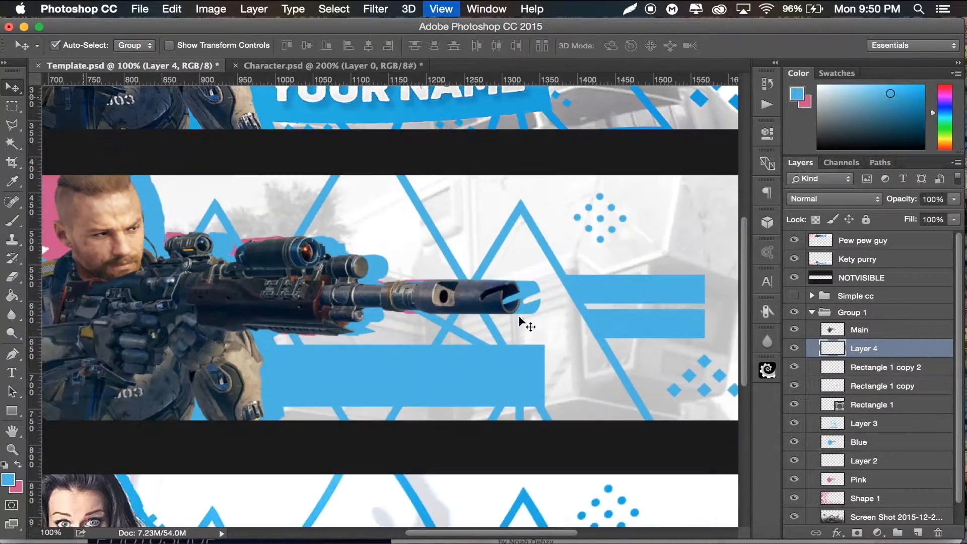
scroll(527, 326, "up", 5)
scroll(528, 326, "left", 5)
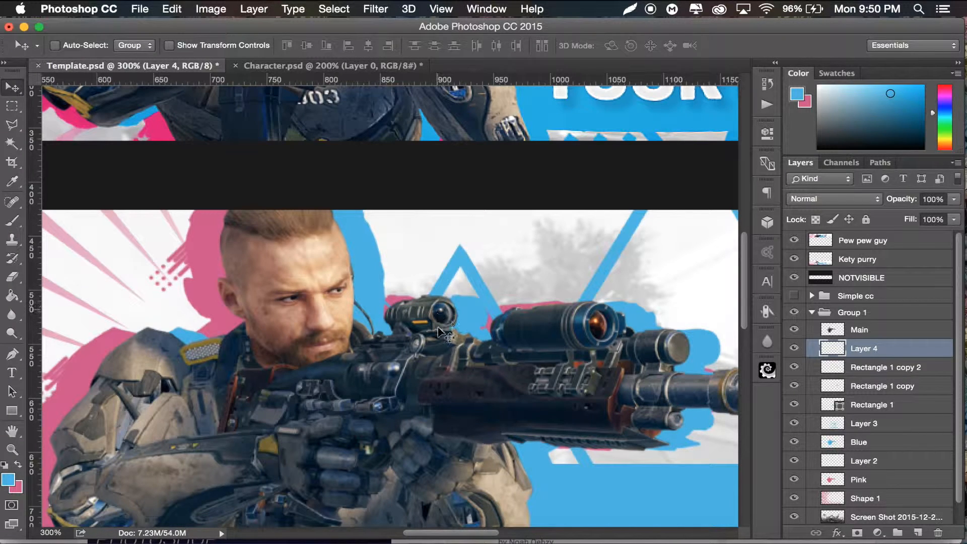
scroll(403, 327, "down", 1)
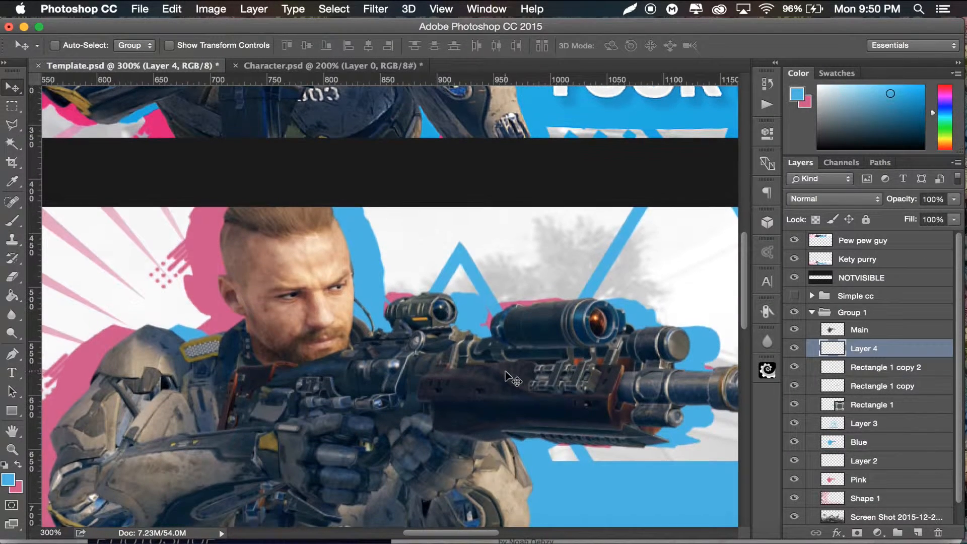
left_click(11, 356)
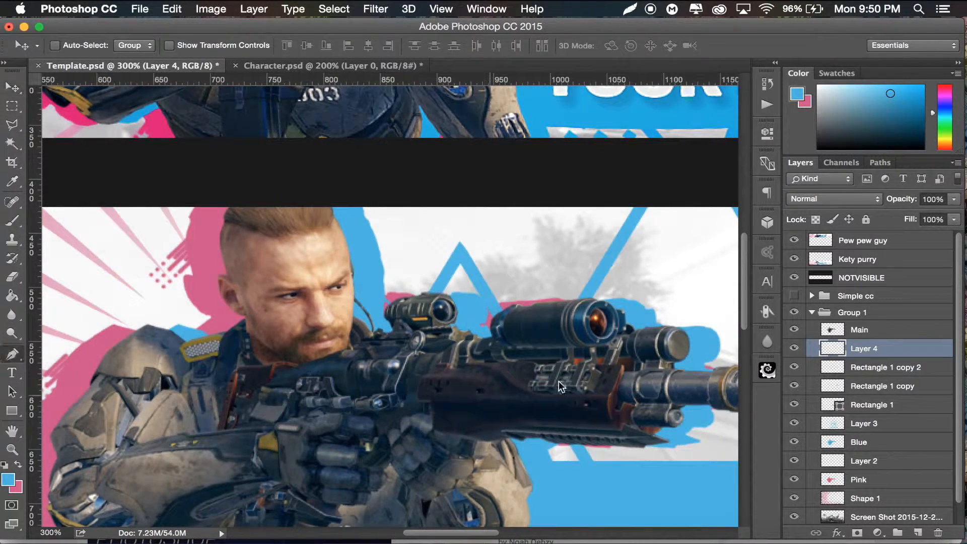
left_click(418, 399)
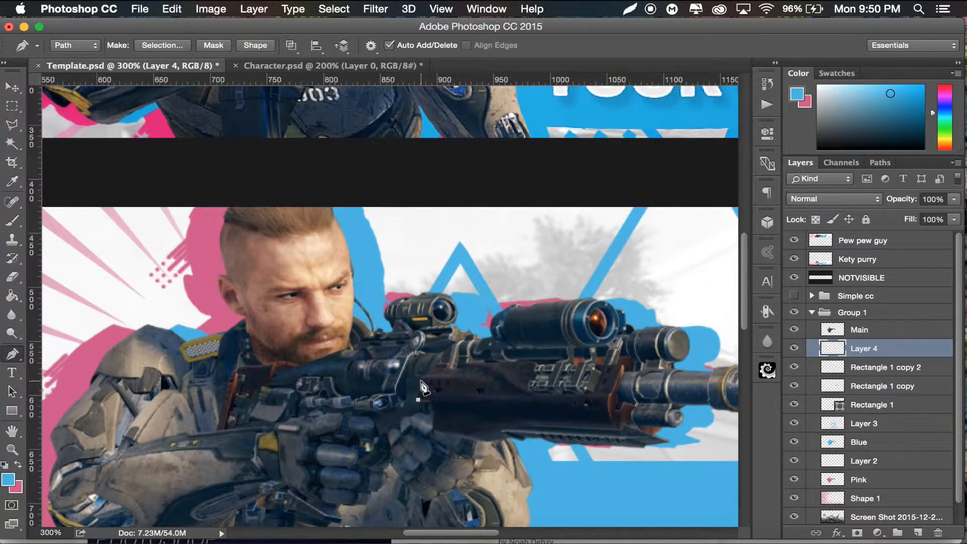
left_click(423, 376)
left_click(432, 373)
left_click(437, 364)
left_click(451, 368)
left_click(462, 368)
left_click(468, 365)
left_click(491, 364)
left_click(536, 362)
Continue the path beneath the rail bracket, down the front of the handguard and back along its lower edge to the rear.
left_click(530, 388)
left_click(545, 391)
left_click(559, 391)
left_click(584, 393)
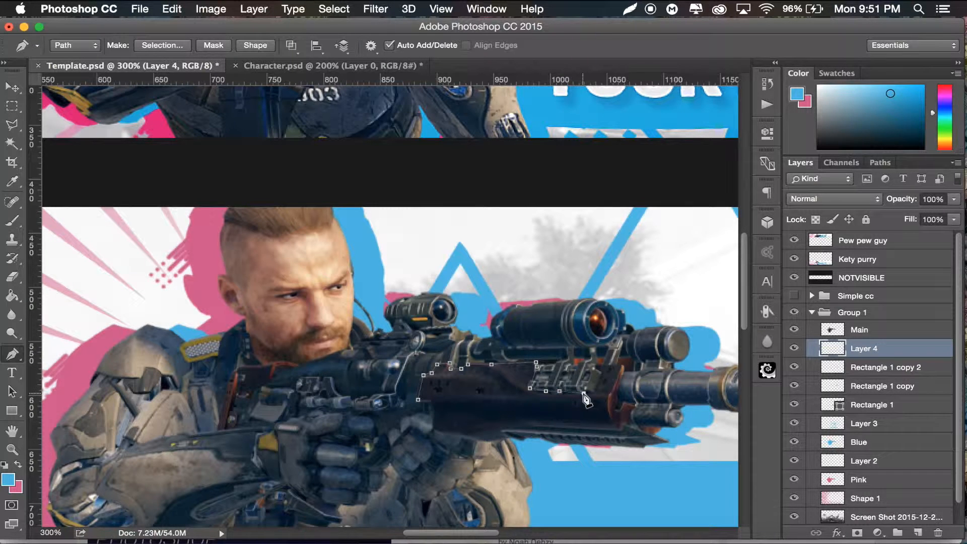
left_click(587, 431)
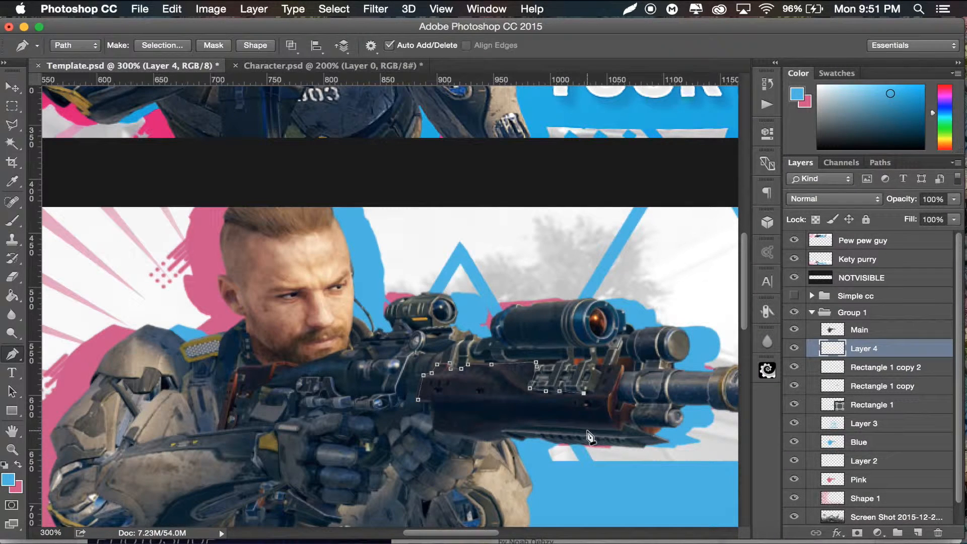
left_click(503, 427)
left_click(479, 439)
left_click(456, 434)
left_click(434, 432)
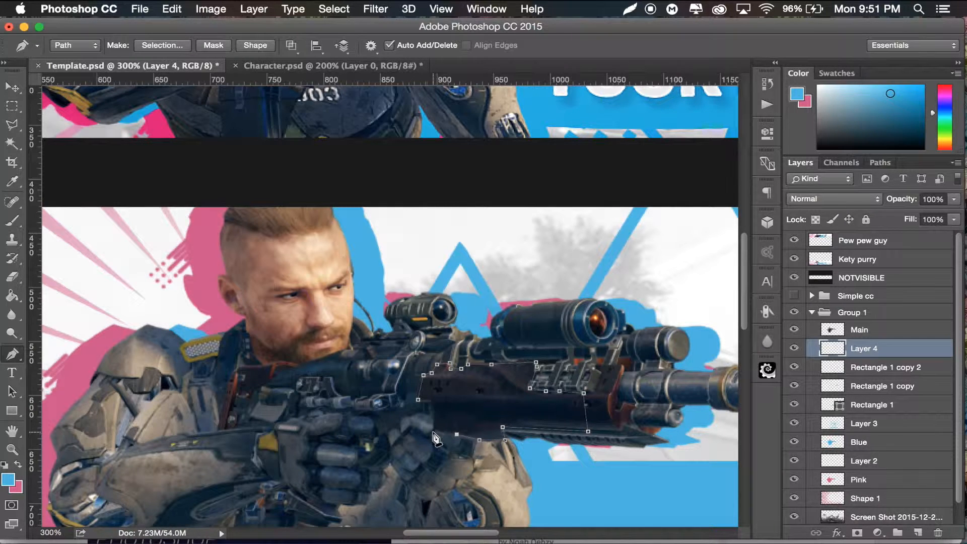
left_click(430, 401)
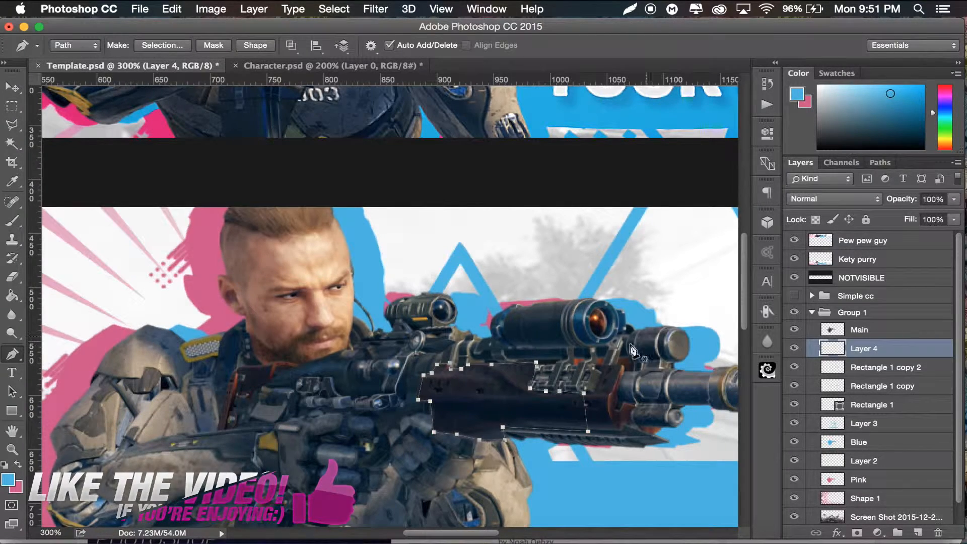
Fill the handguard path on Layer 4 with the pink cc5289 sampled from the brushed outline behind the soldier.
key("super+minus")
key("super+minus")
key("super+minus")
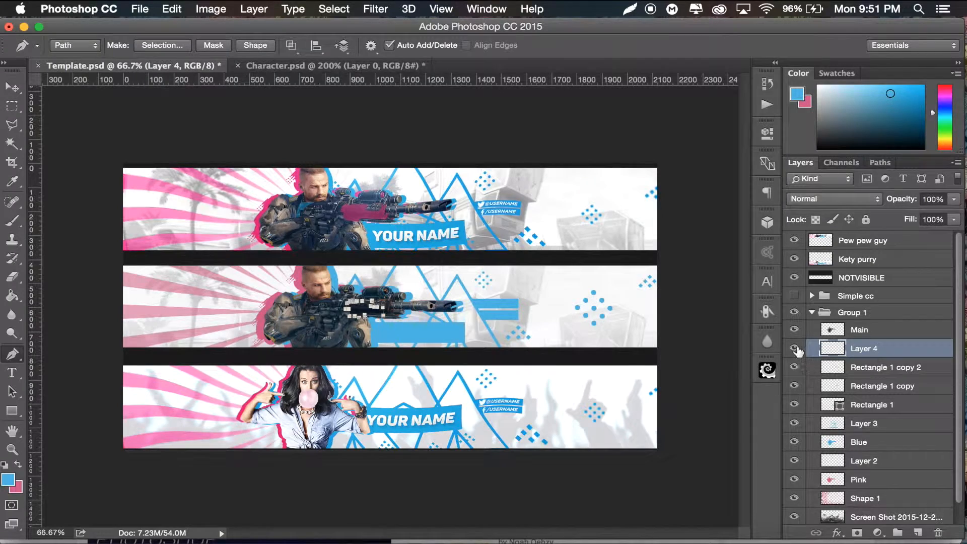
left_click(794, 348)
left_click(794, 348)
key("super+plus")
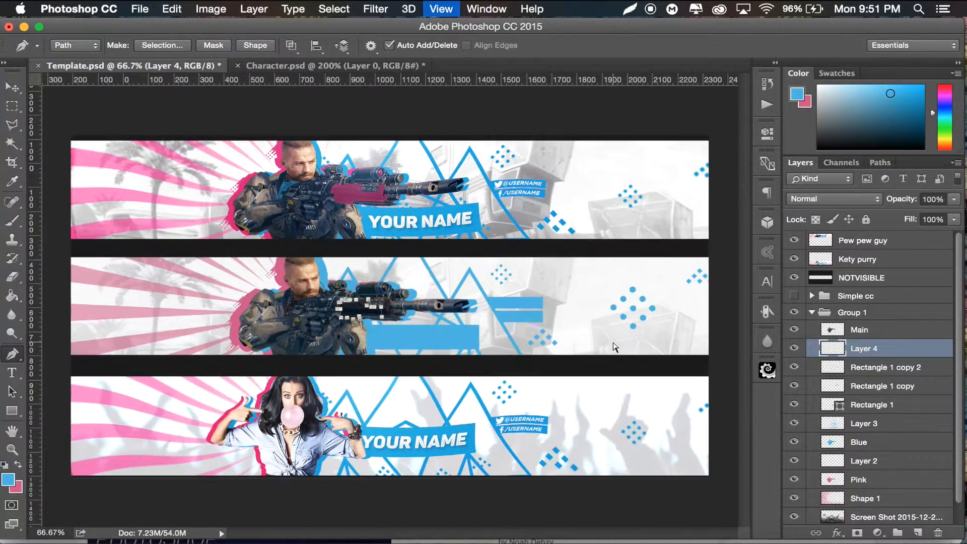
right_click(397, 326)
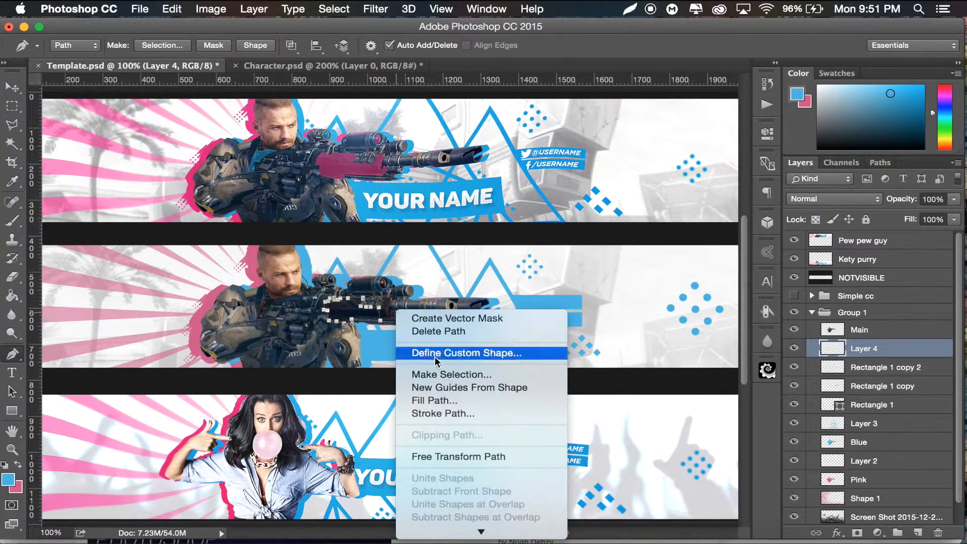
left_click(434, 400)
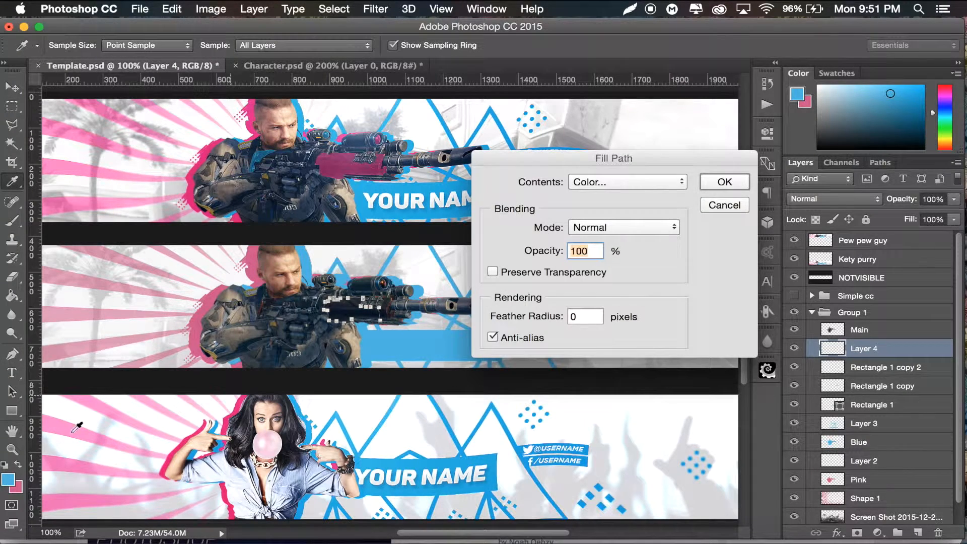
left_click(627, 183)
left_click(595, 180)
left_click(405, 337)
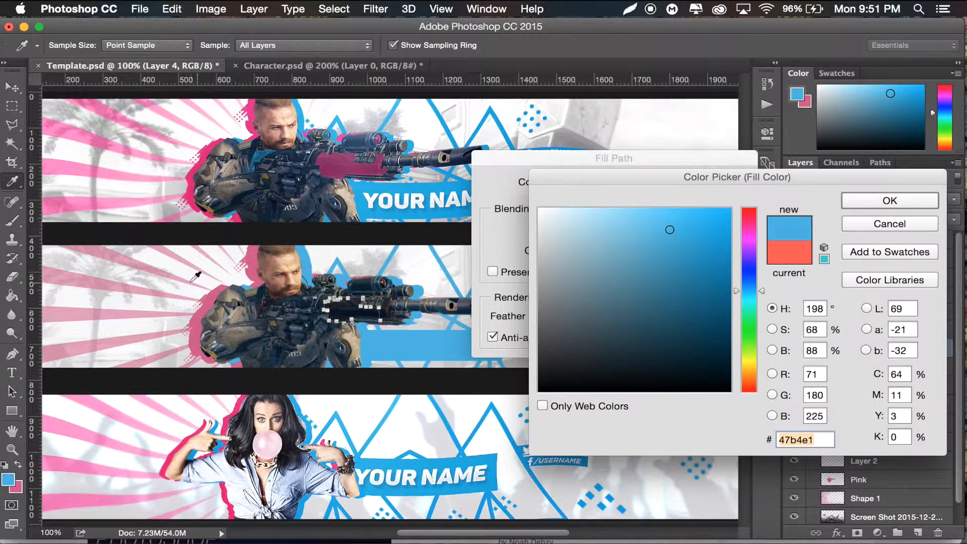
left_click(210, 304)
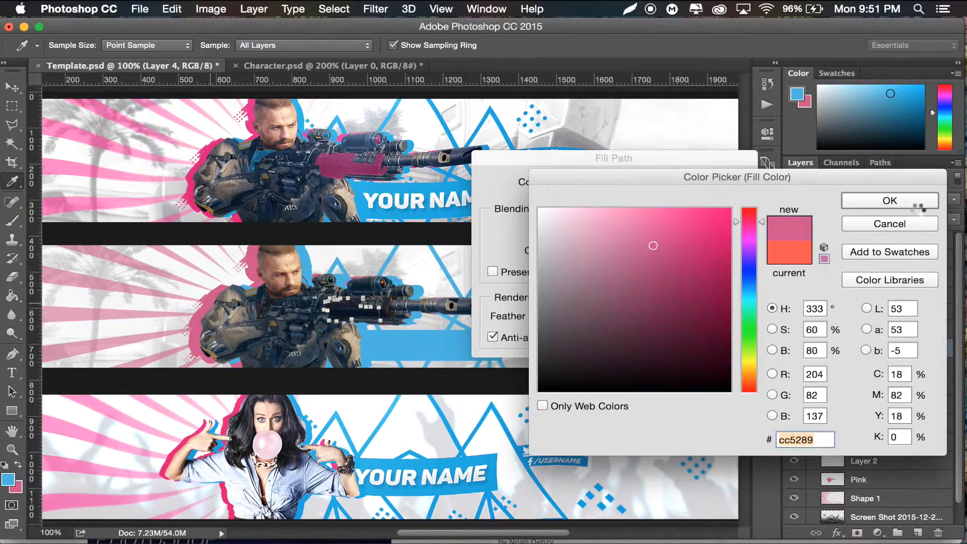
left_click(875, 204)
left_click(719, 181)
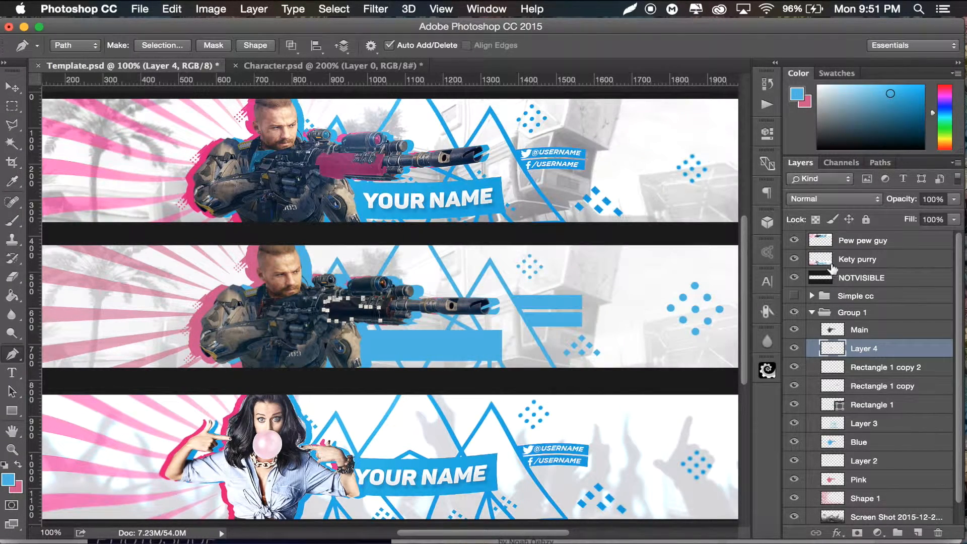
Delete the handguard path and move Layer 4 above the Main layer.
right_click(899, 354)
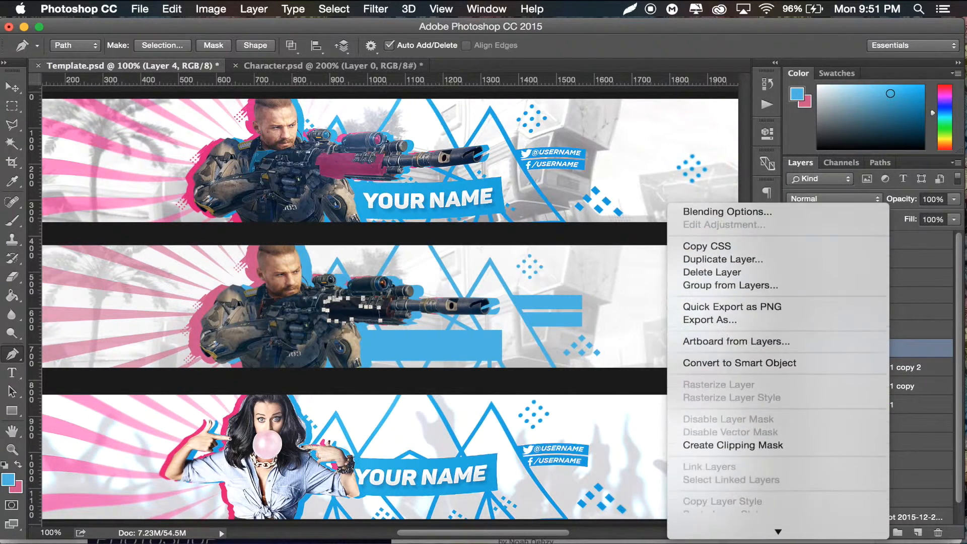
left_click(613, 302)
right_click(434, 313)
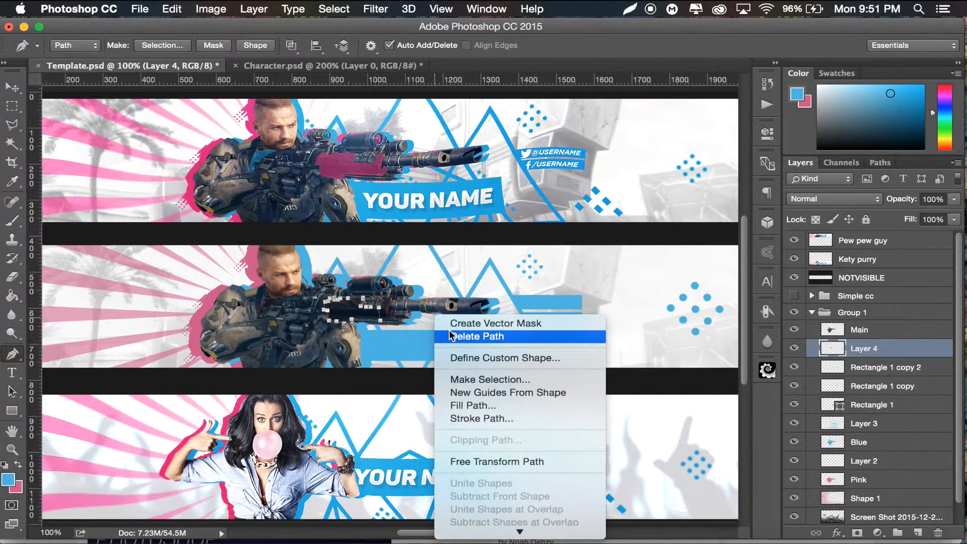
left_click(496, 332)
left_click_drag(895, 346, 894, 324)
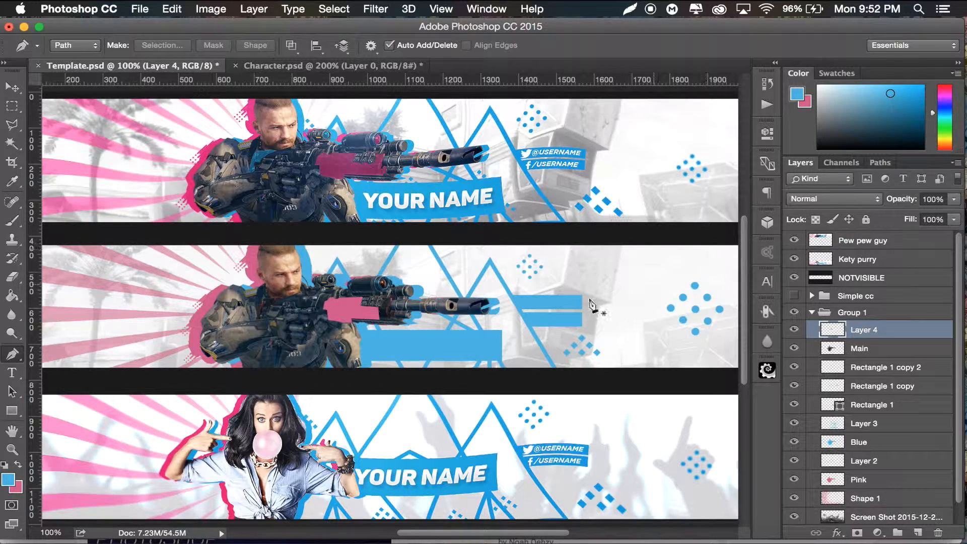
Set the pink handguard layer's blend mode to Hue.
left_click(13, 87)
left_click(794, 330)
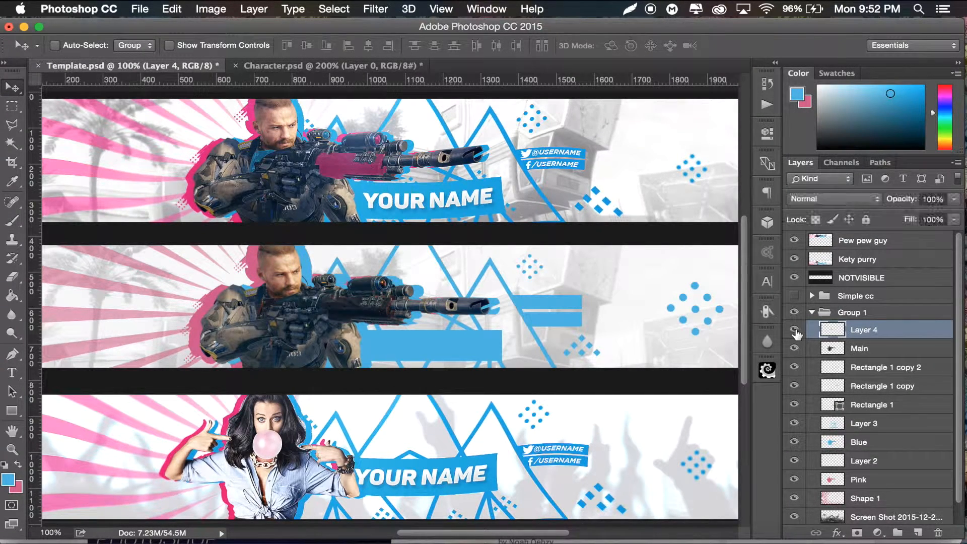
left_click(841, 202)
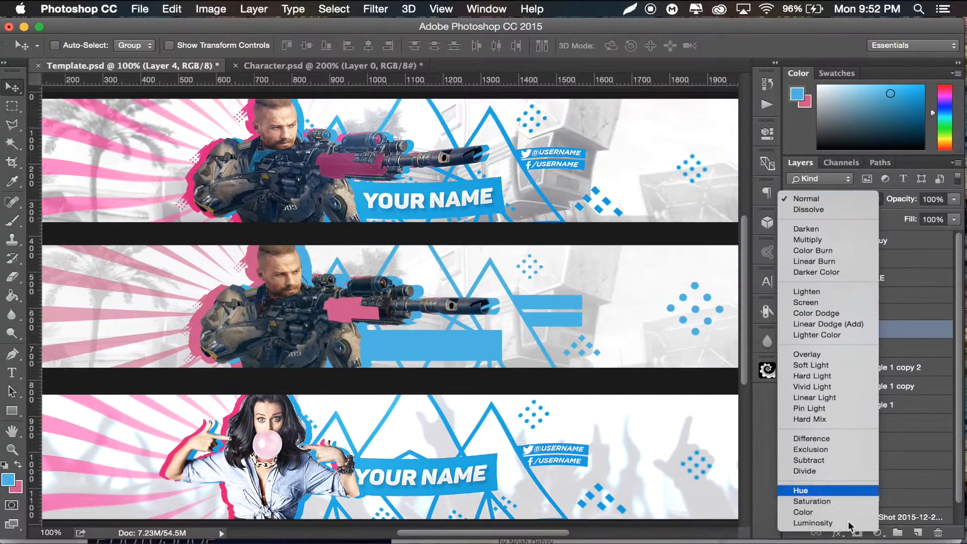
left_click(817, 491)
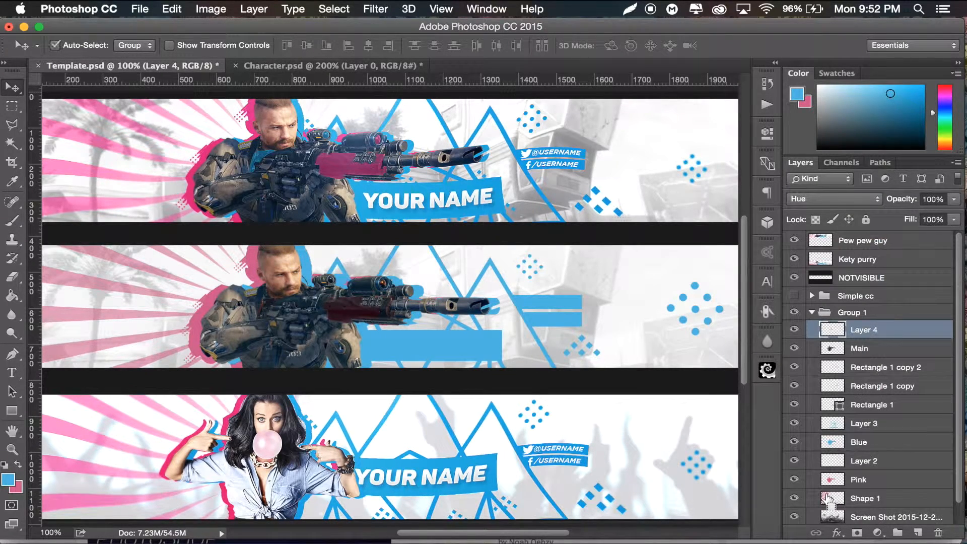
Duplicate the pink handguard layer and set the copy's blend mode to Overlay.
key("super+j")
left_click(821, 201)
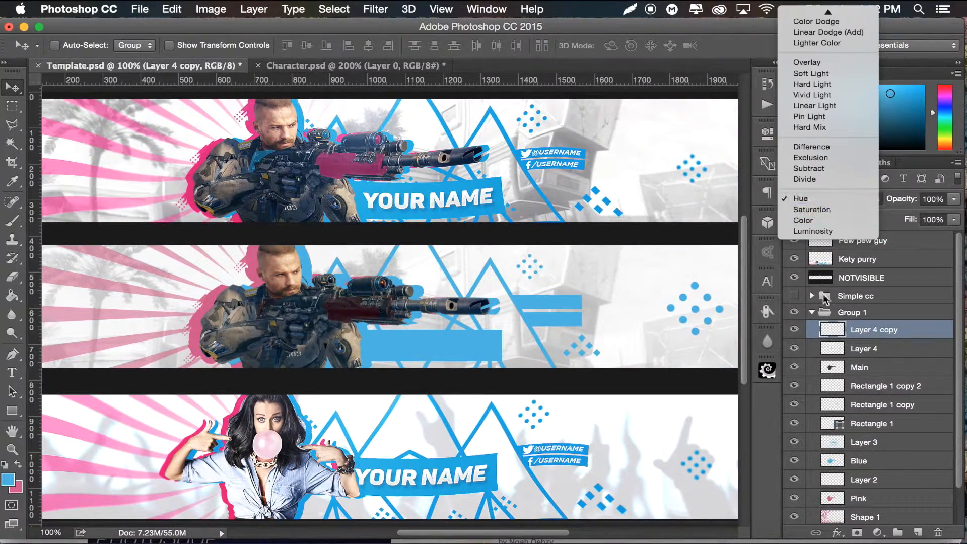
left_click(809, 62)
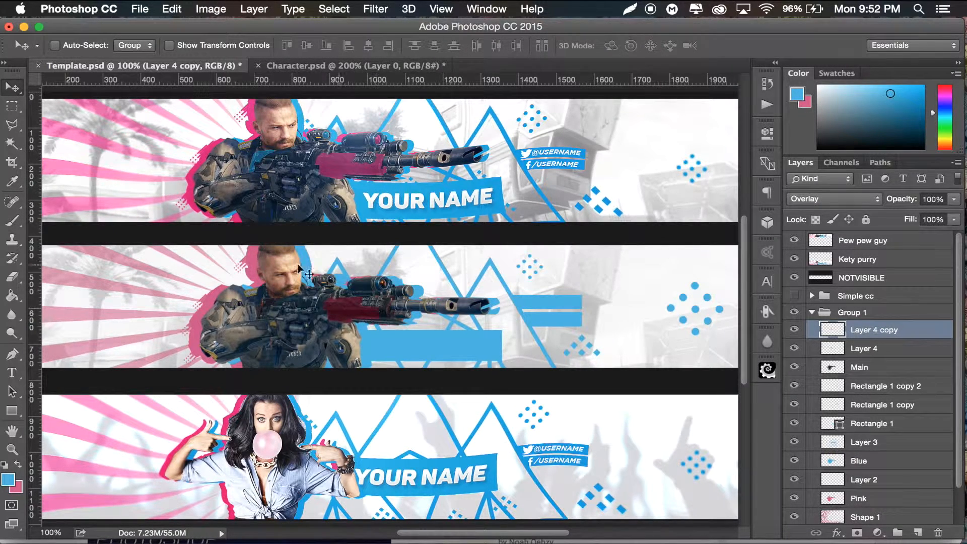
Raise the saturation of the Overlay handguard copy to +100 with a Hue/Saturation adjustment.
key("super+plus")
key("super+plus")
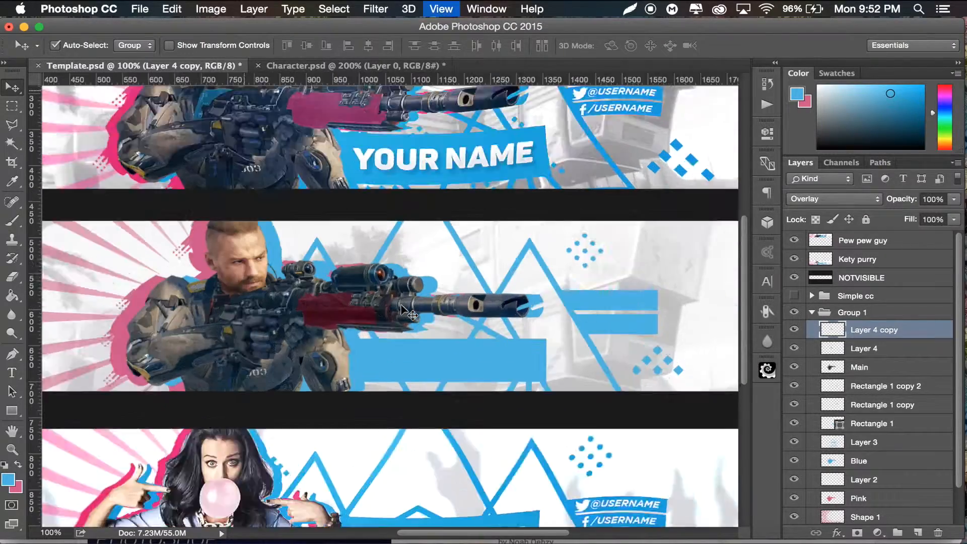
key("super+minus")
key("super+minus")
key("super+minus")
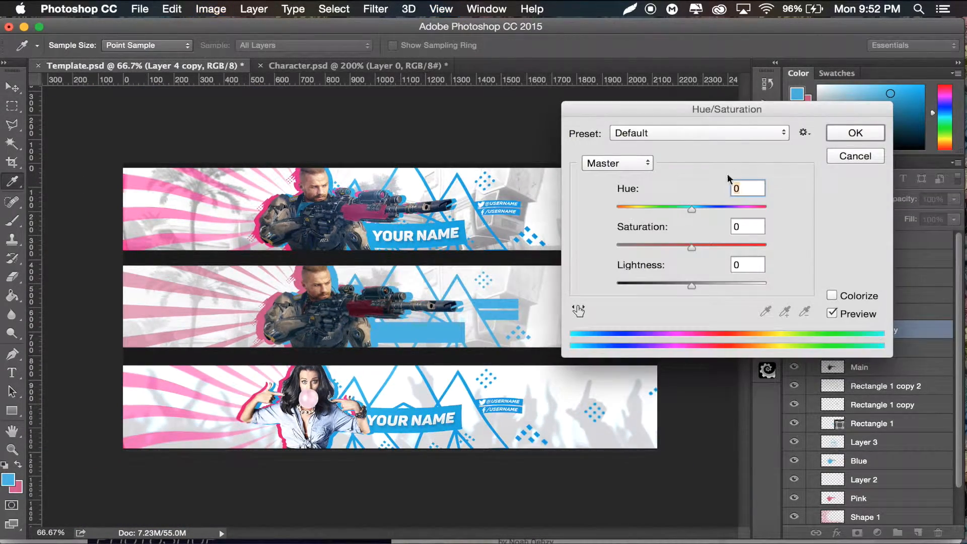
left_click_drag(730, 247, 770, 246)
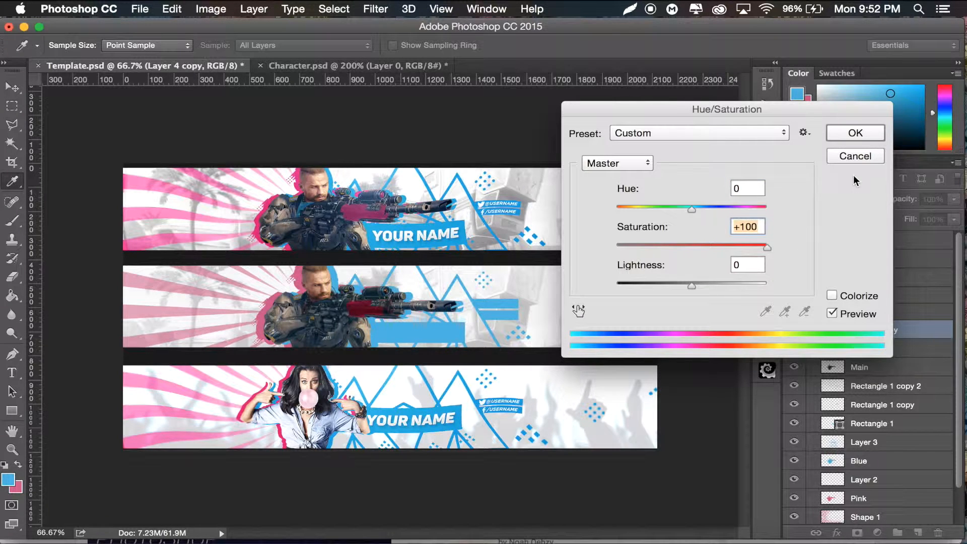
left_click(855, 132)
key("v")
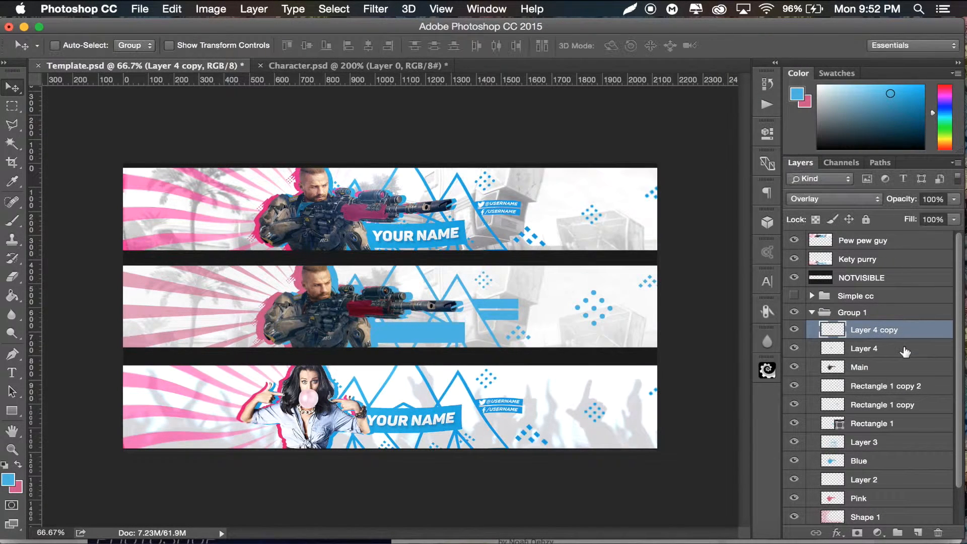
Apply Hue/Saturation to Layer 4 with the saturation at +100.
left_click(904, 350)
key("super+u")
left_click(758, 245)
left_click(767, 246)
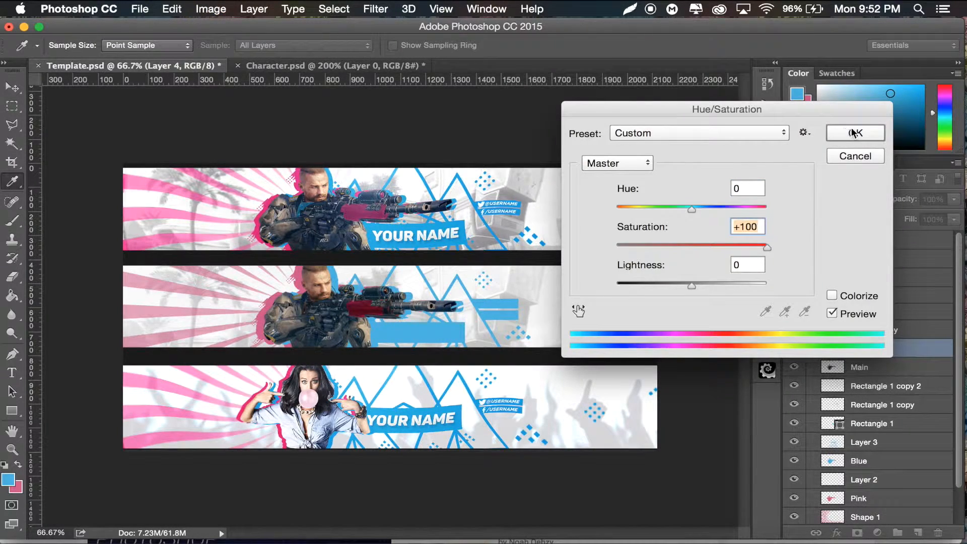
left_click(855, 133)
key("v")
Merge Layer 4 and its copy into one layer and set the merged layer's blend mode to Normal.
key("super+plus")
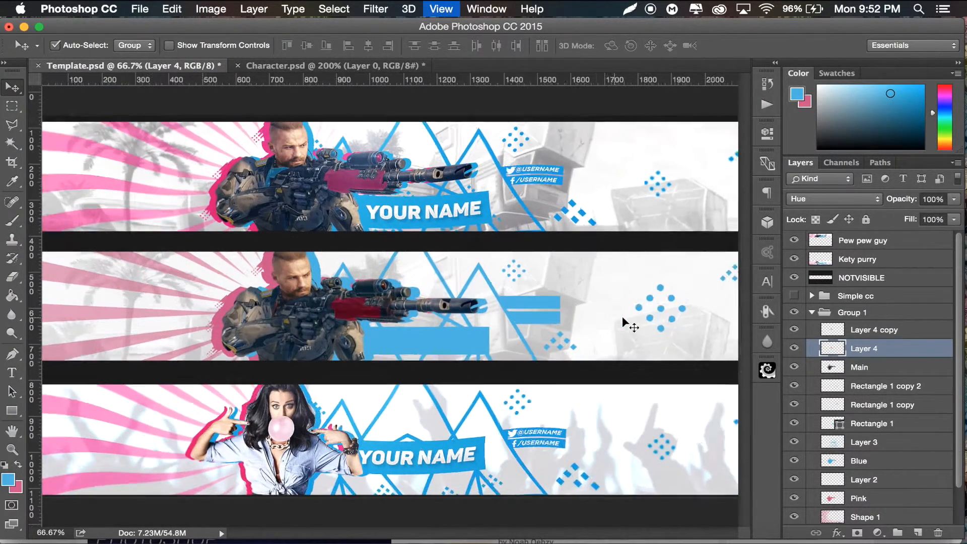
key("super+plus")
key("super+minus")
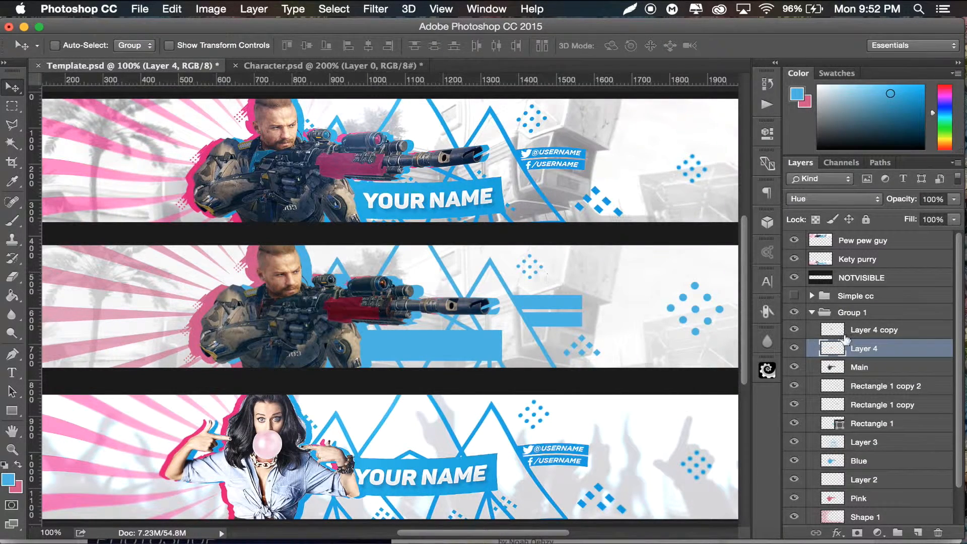
left_click(866, 330, "shift")
mouse_move(366, 317)
left_mouse_down()
mouse_move(324, 311)
mouse_move(249, 342)
mouse_move(385, 315)
mouse_move(377, 317)
left_mouse_up()
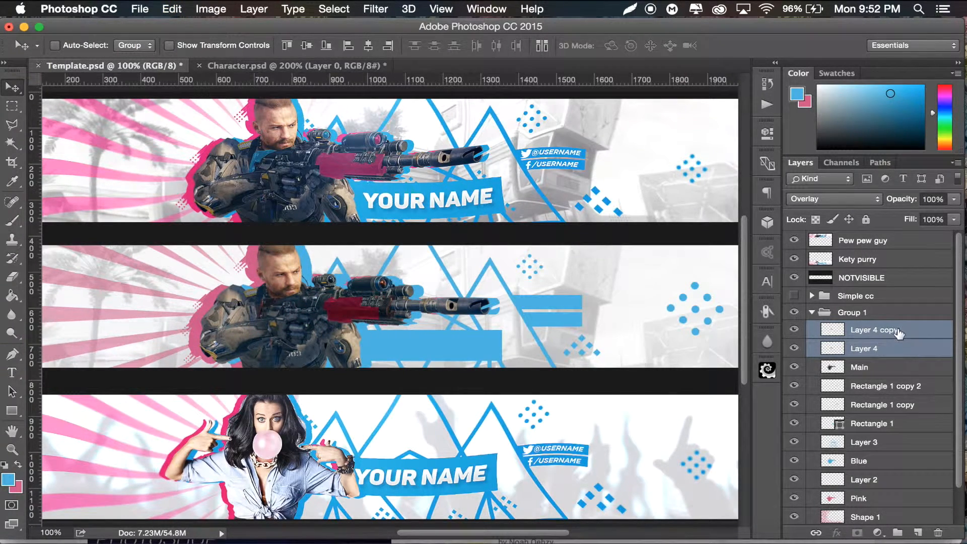
key("ctrl+e")
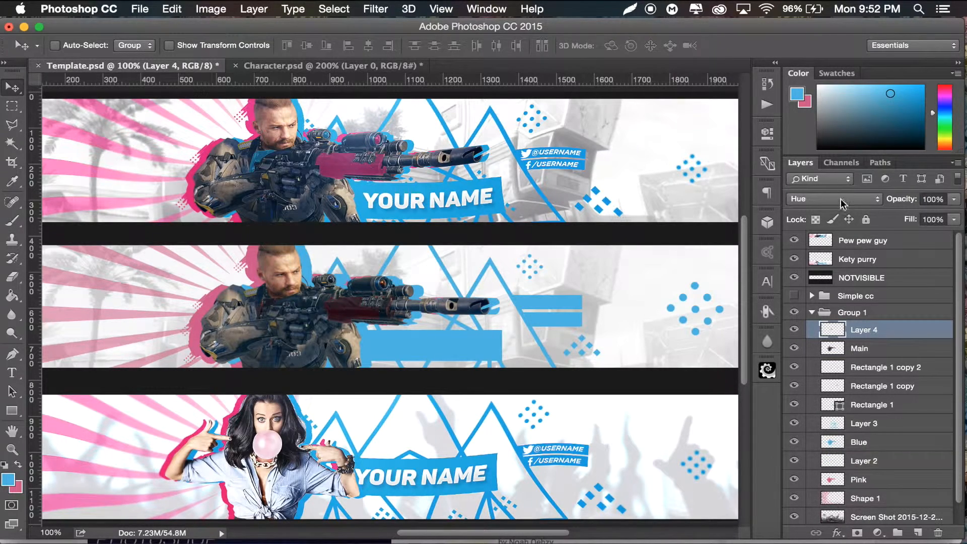
left_click(844, 198)
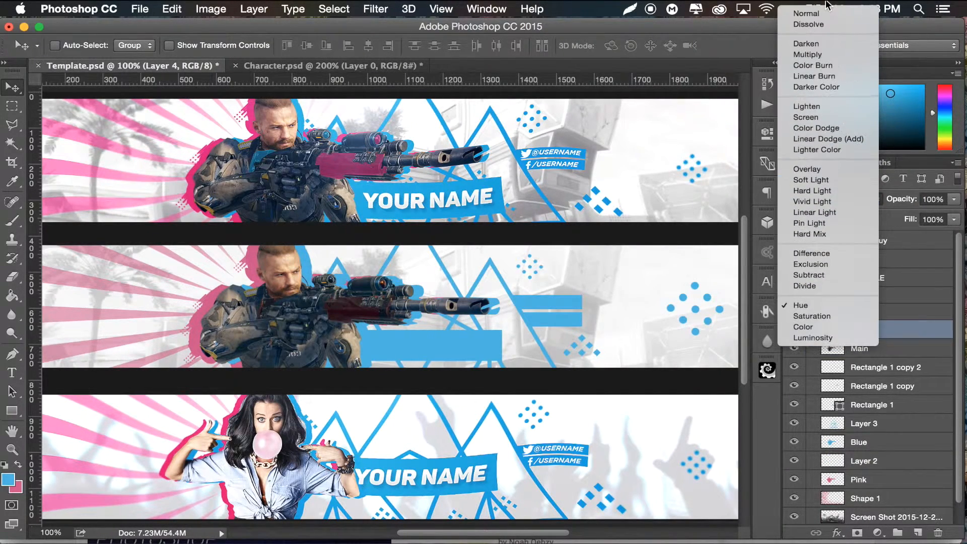
left_click(805, 13)
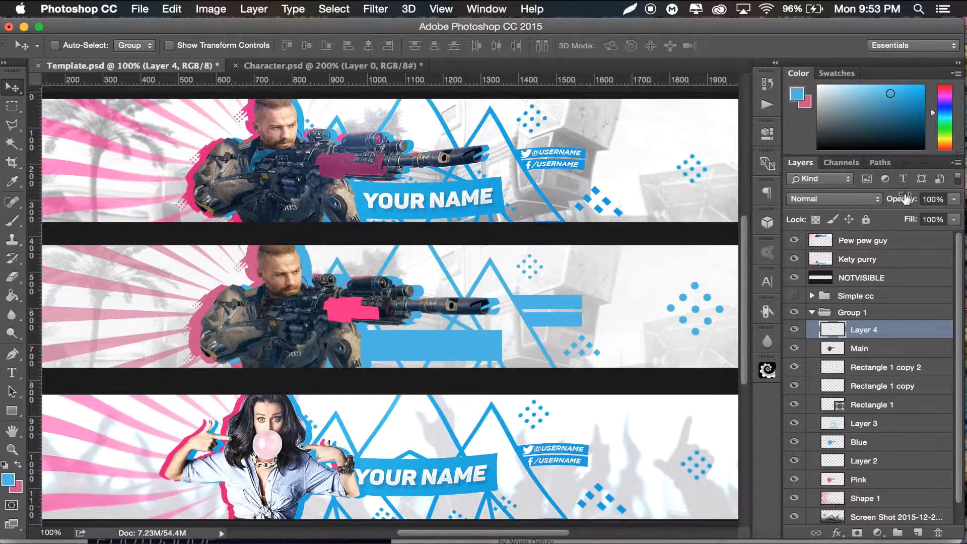
Lower Layer 4's opacity to 52% and give it an Overlay inner glow at 75% opacity with a 9 px size.
left_click_drag(904, 201, 858, 199)
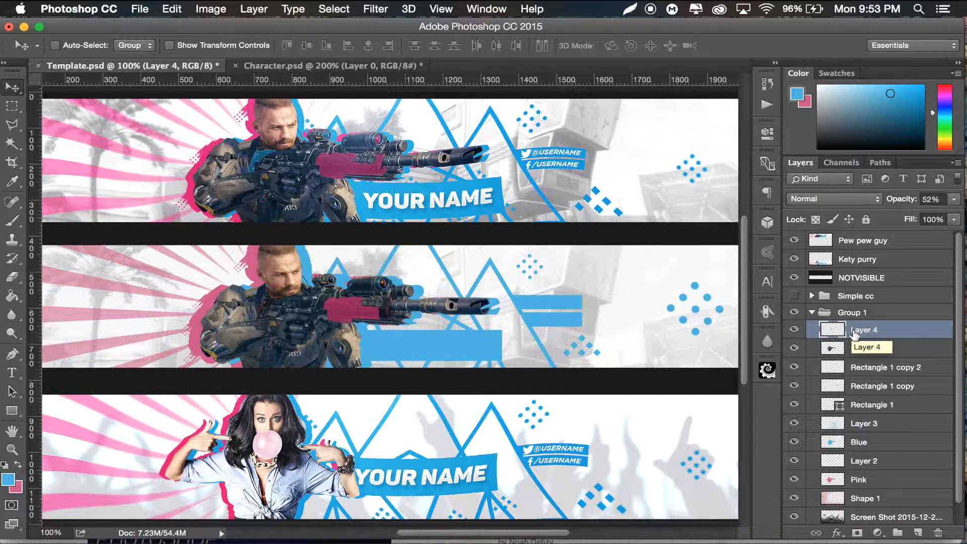
double_click(915, 330)
left_click_drag(565, 65, 737, 85)
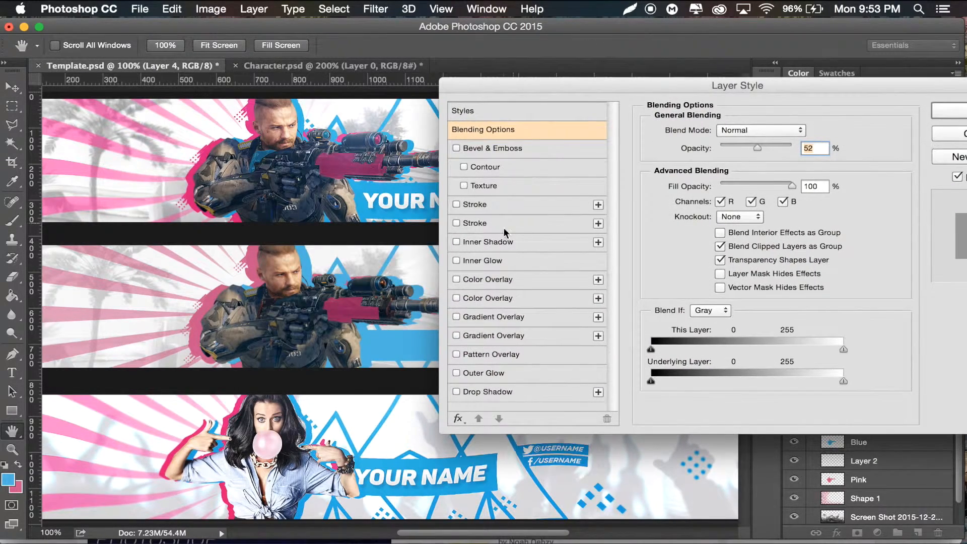
left_click(488, 263)
left_click(743, 132)
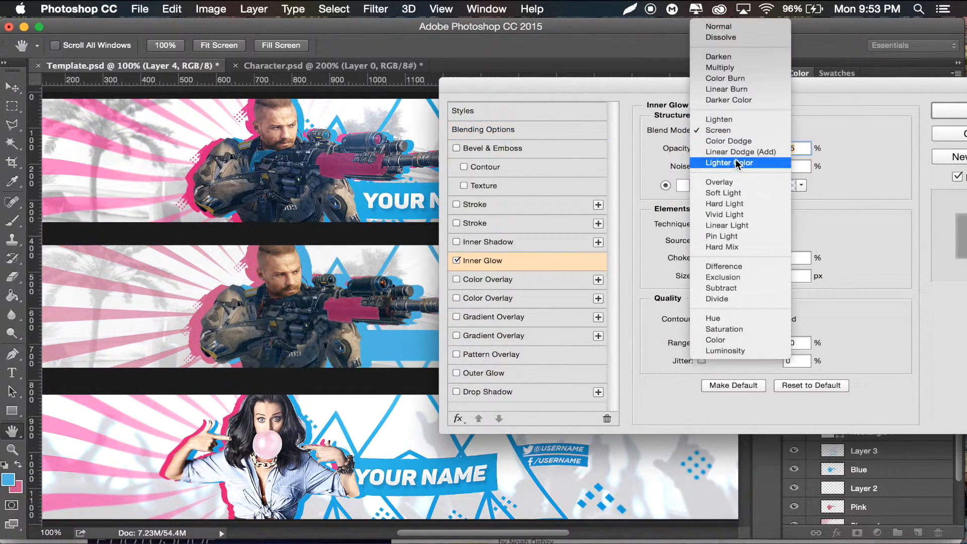
left_click(732, 182)
left_click_drag(726, 149, 757, 144)
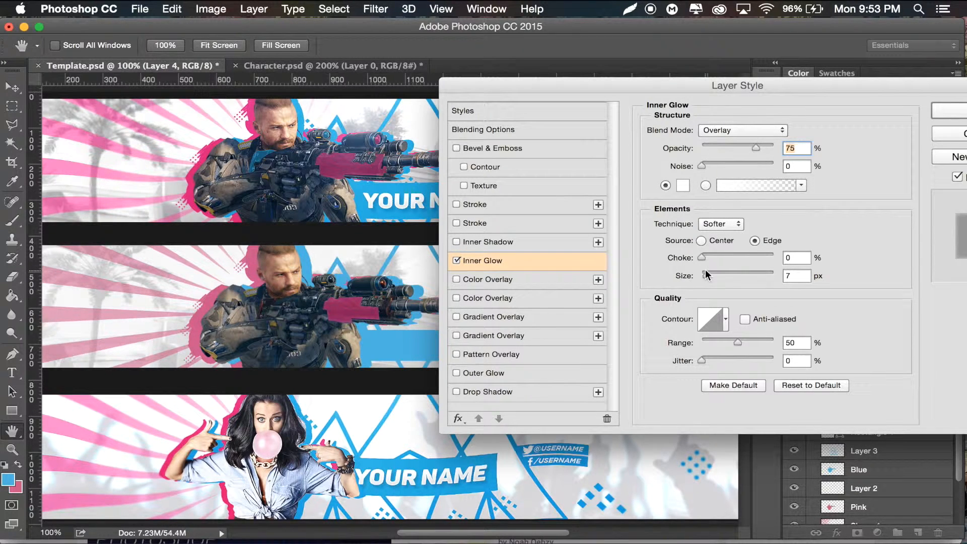
mouse_move(709, 273)
left_mouse_down()
mouse_move(728, 272)
mouse_move(707, 270)
left_mouse_up()
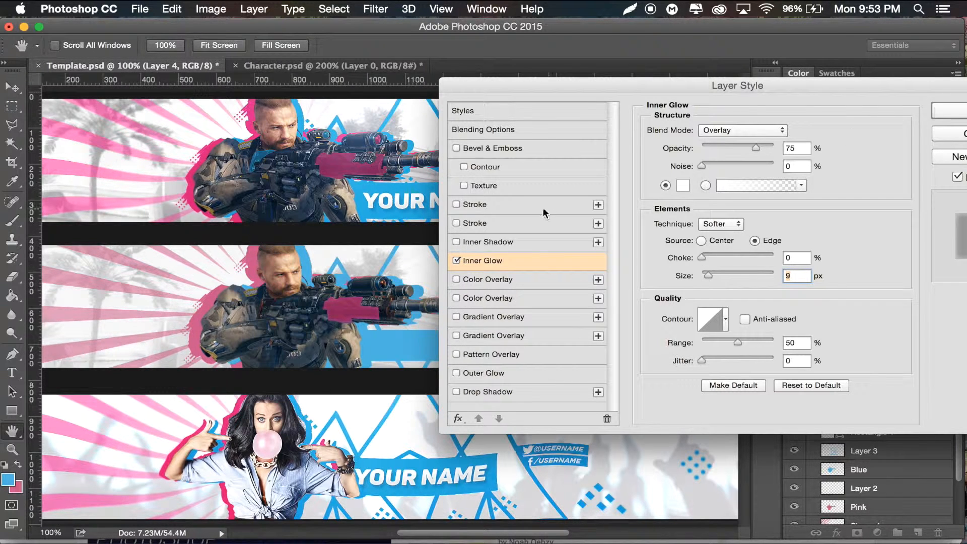
left_click(952, 110)
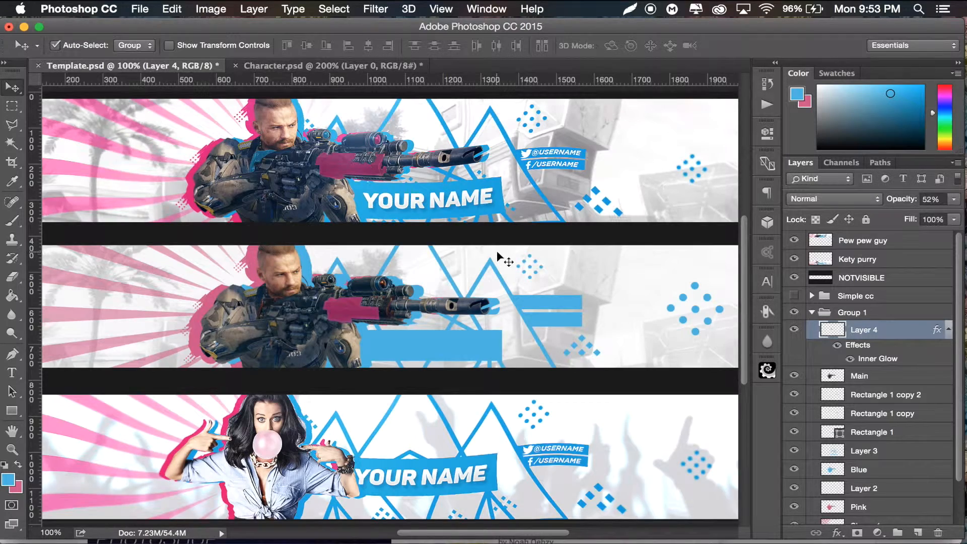
Examine the pink handguard's inner glow up close and collapse the effects list of Layer 4.
key("super+equal")
key("super+equal")
key("super+equal")
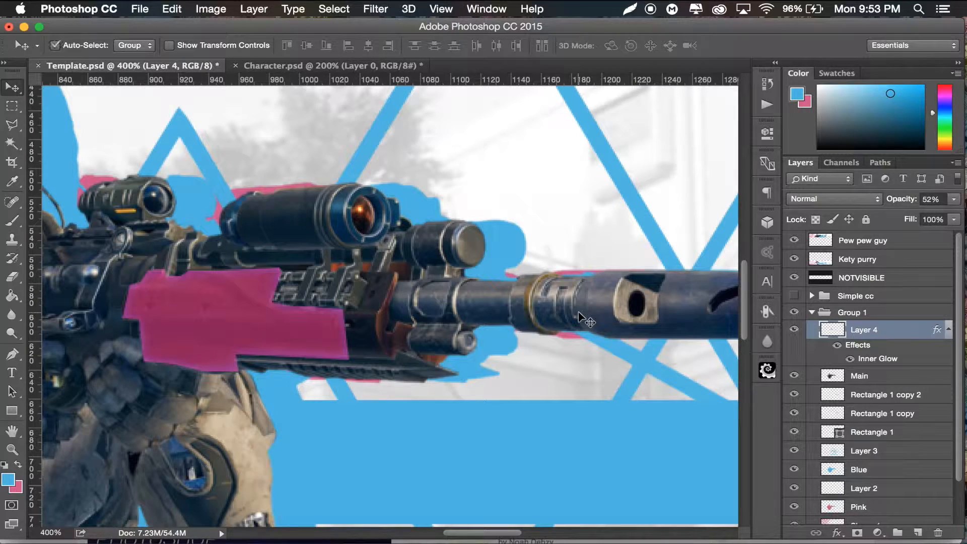
key("super+minus")
key("super+minus")
key("super+minus")
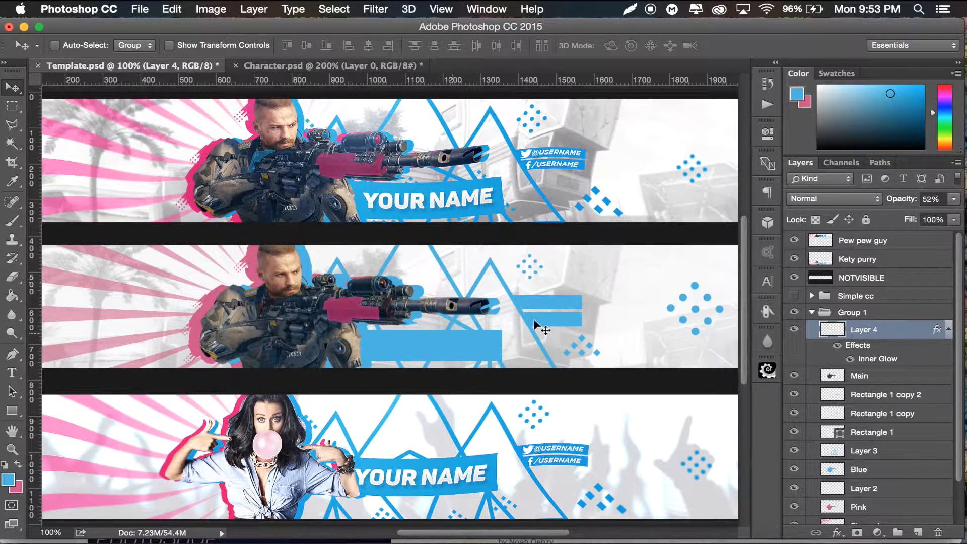
left_click(948, 329)
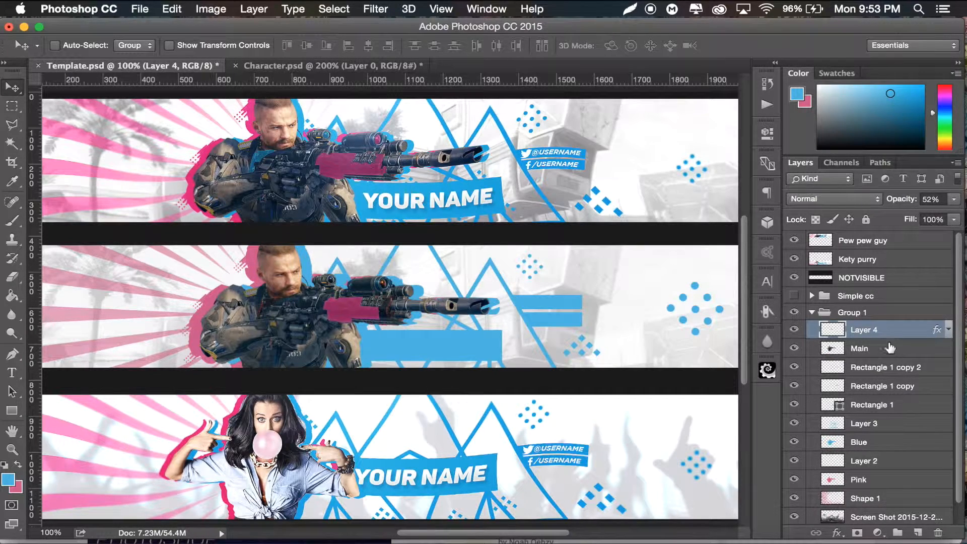
Switch the text color to white and add the text YOUR NAME on the large blue bar of the middle banner.
left_click(12, 373)
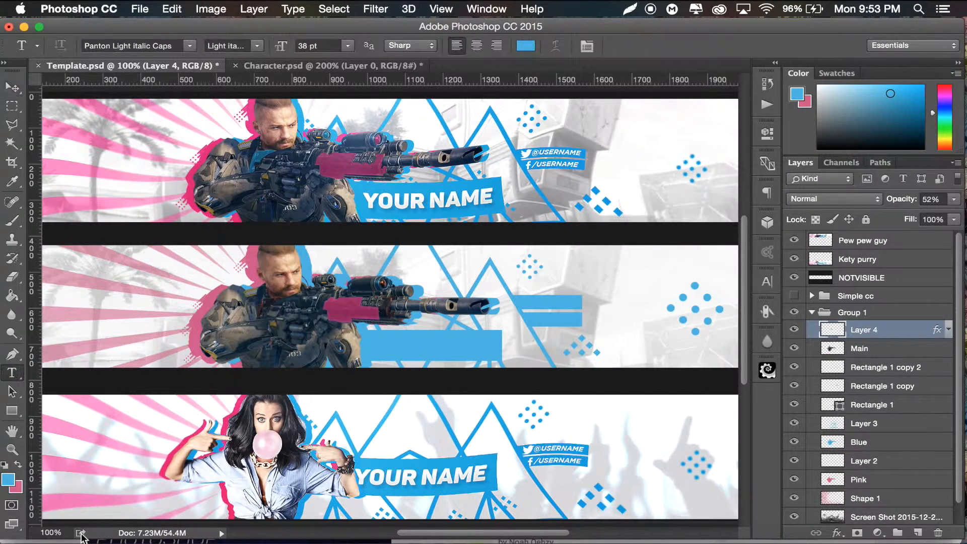
left_click(5, 464)
left_click(18, 464)
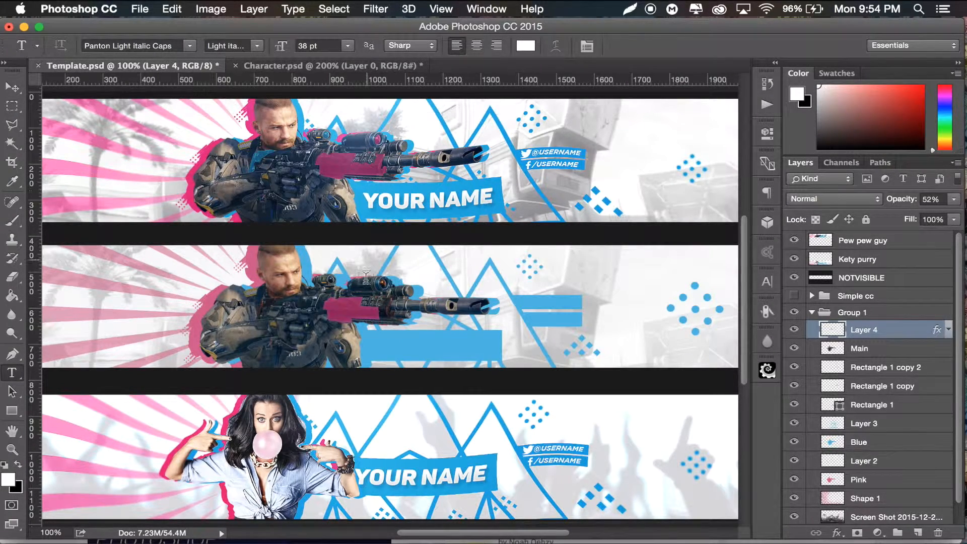
left_click(379, 348)
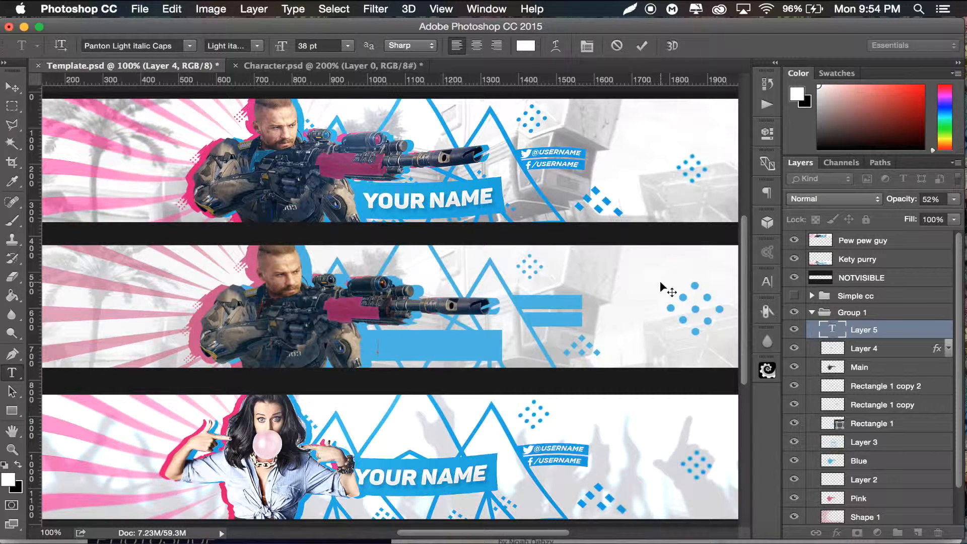
type("YOUR NAME")
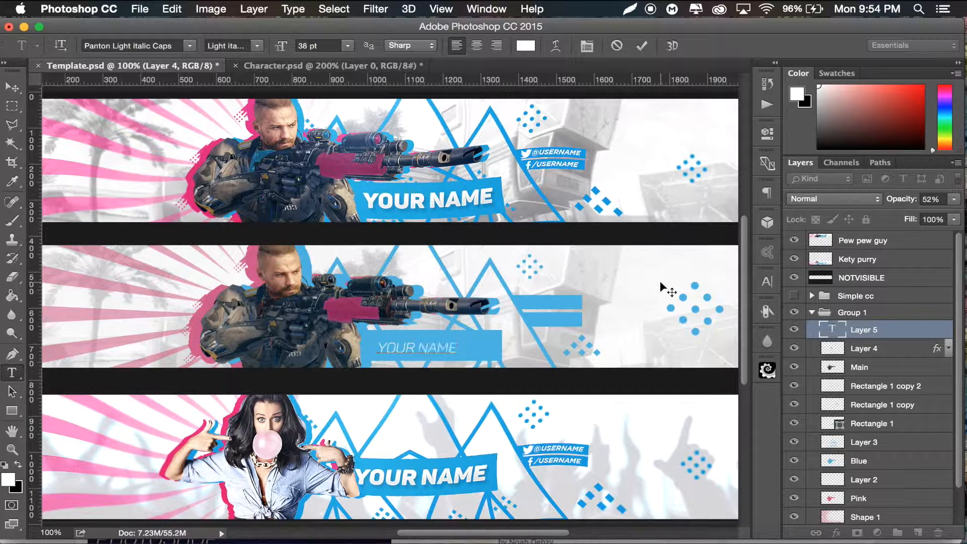
Change the YOUR NAME text's font style to Black Caps and commit the text.
left_click_drag(456, 347, 358, 345)
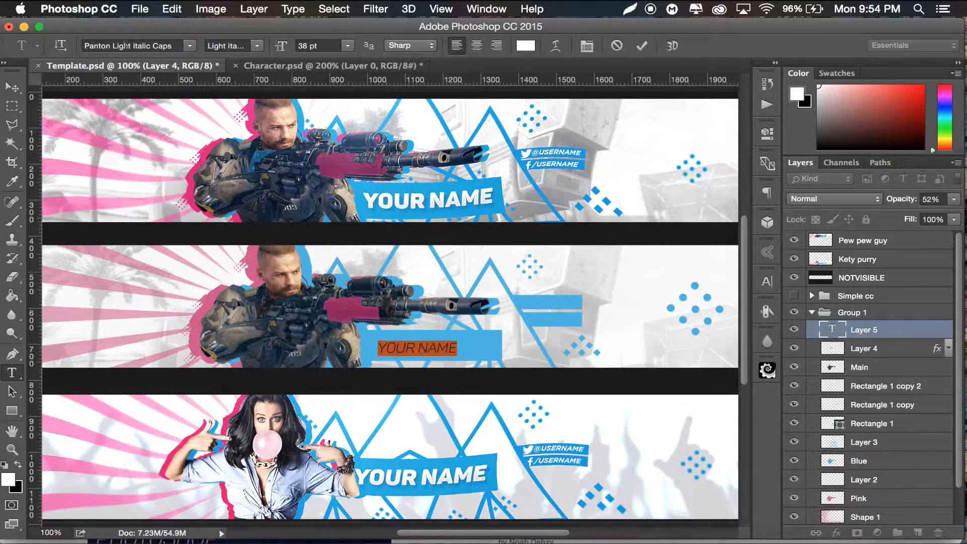
left_click(255, 46)
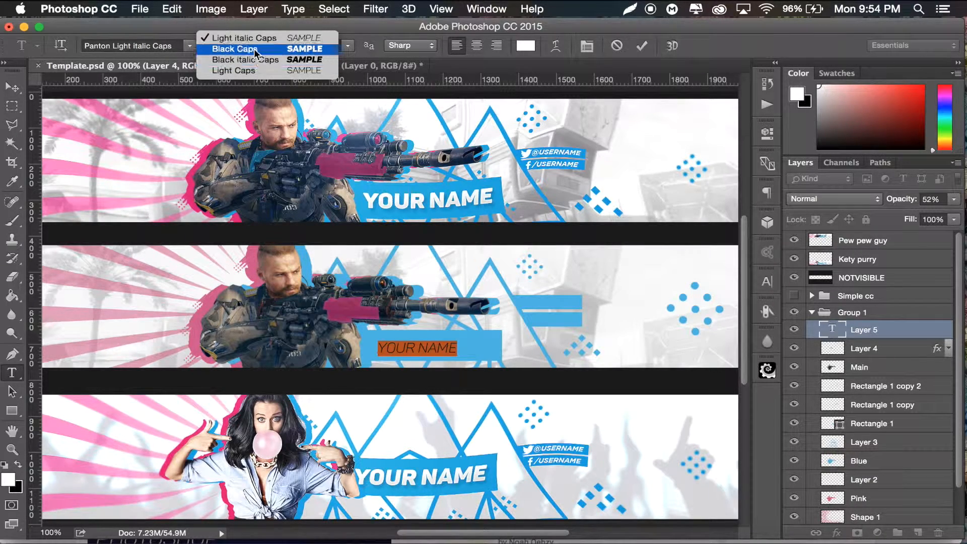
left_click(255, 50)
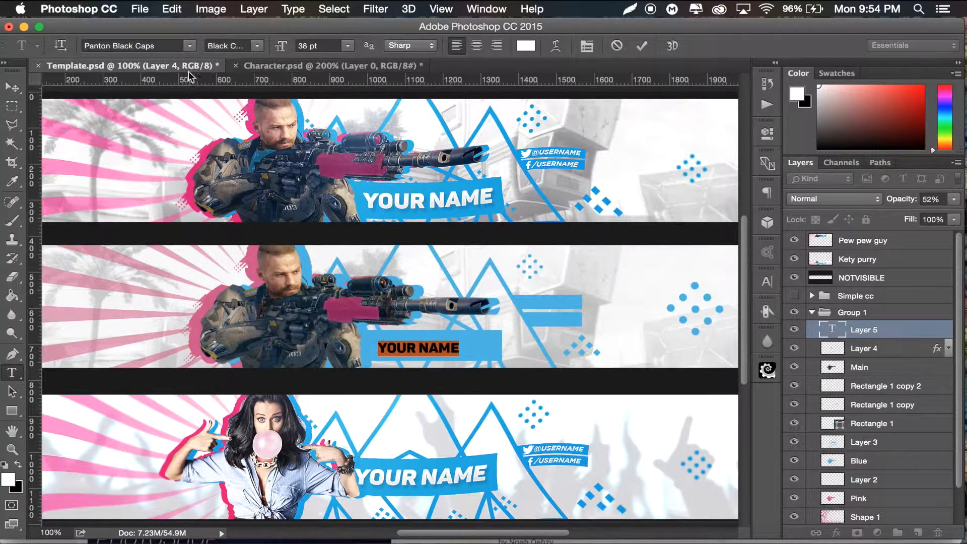
left_click(16, 90)
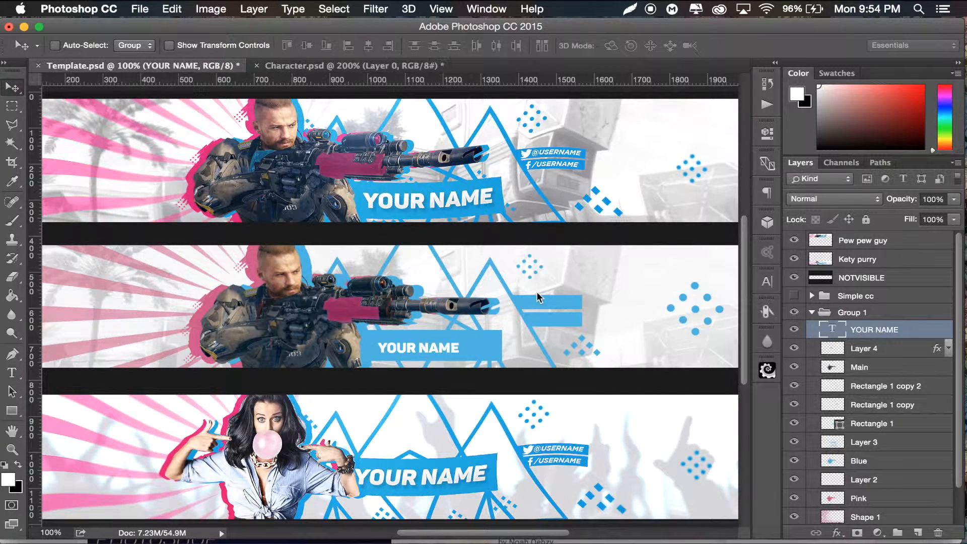
Scale the YOUR NAME text to about 151% to fill the large blue bar and nudge it slightly to the right.
key("super+t")
left_click_drag(459, 341, 493, 335)
left_click_drag(373, 351, 370, 356)
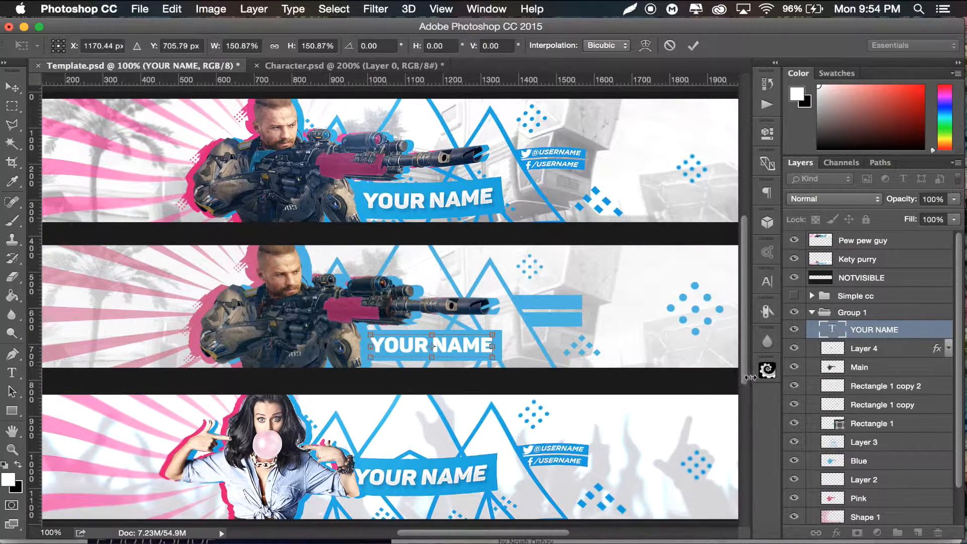
key("Return")
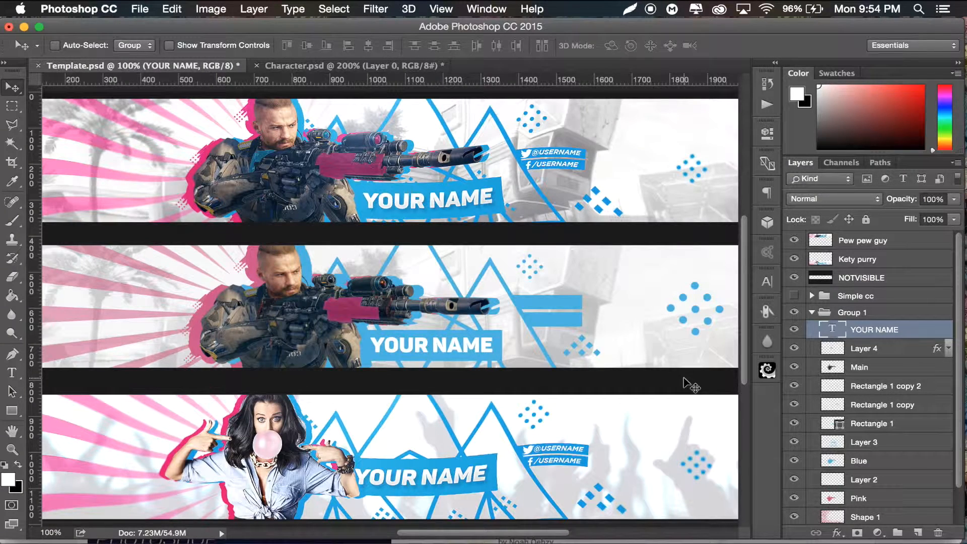
key("Right")
key("Right")
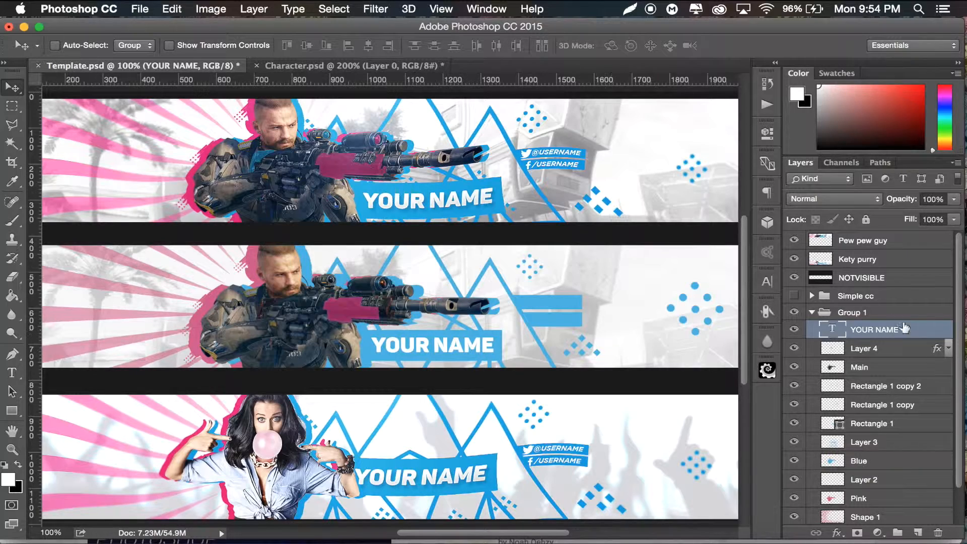
Add a Gradient Overlay effect to the YOUR NAME text layer.
double_click(931, 336)
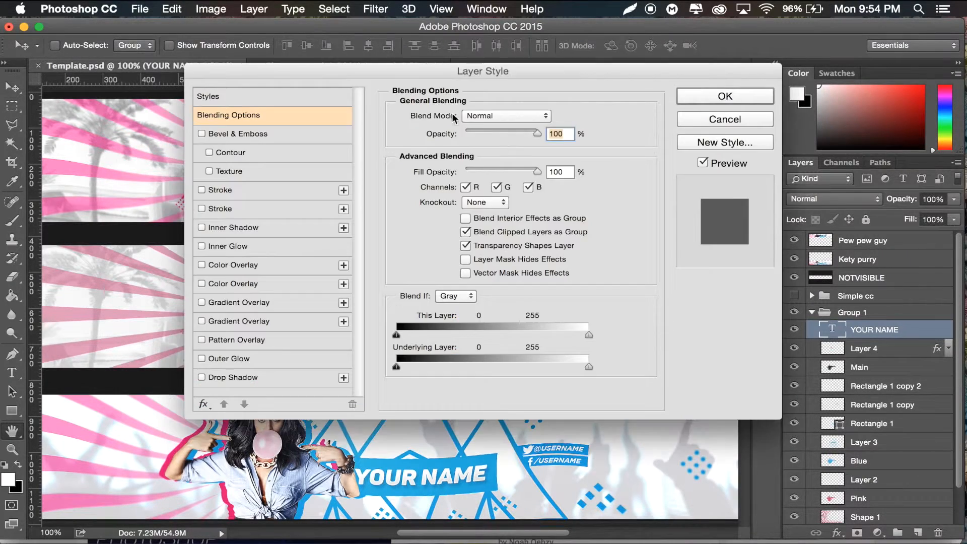
left_click_drag(435, 68, 807, 81)
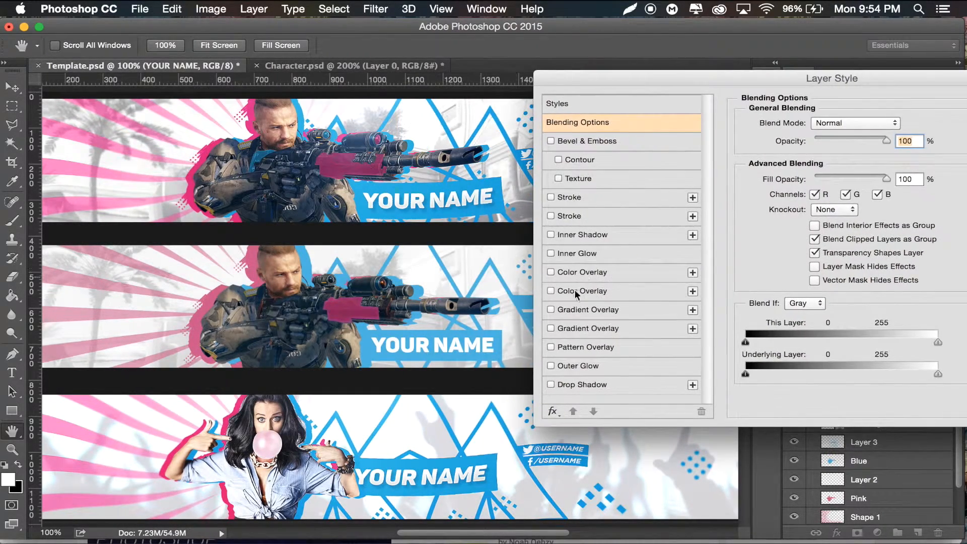
left_click(573, 308)
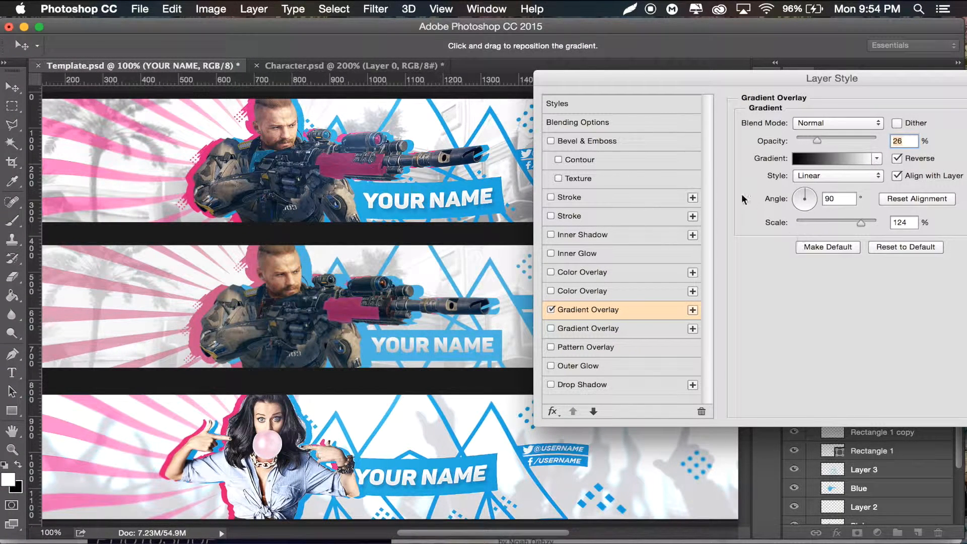
Add an Overlay inner glow at 75% opacity to the YOUR NAME text and set its size to 4 px.
left_click(576, 252)
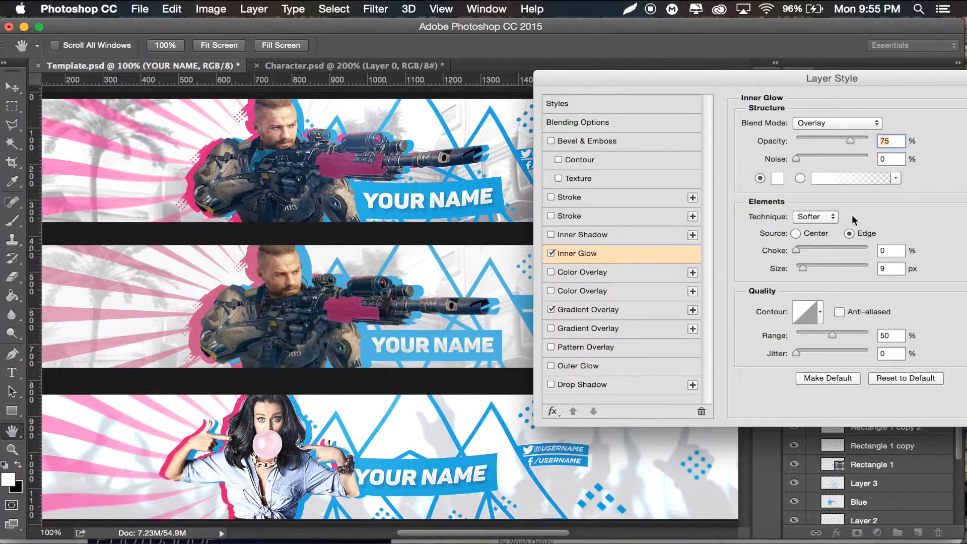
left_click(900, 269)
key("Down")
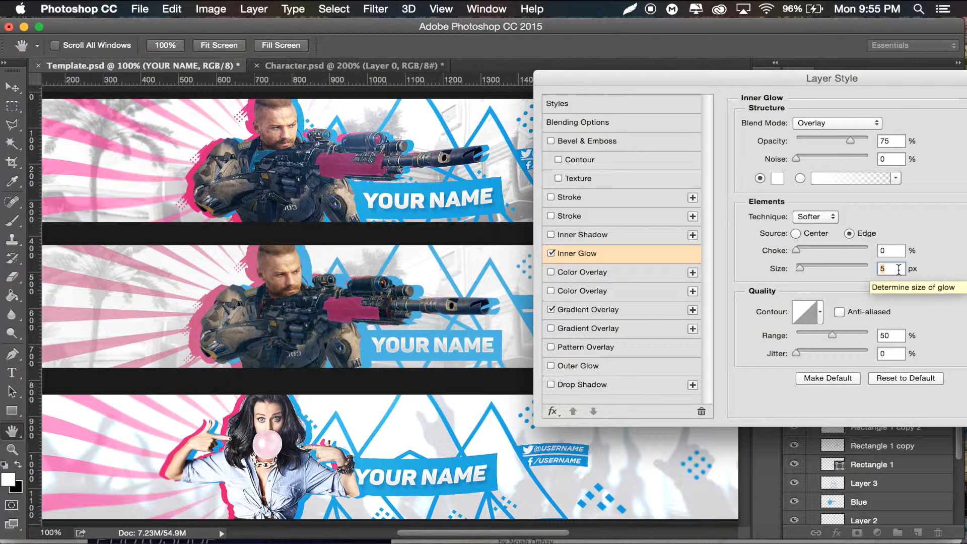
key("Down")
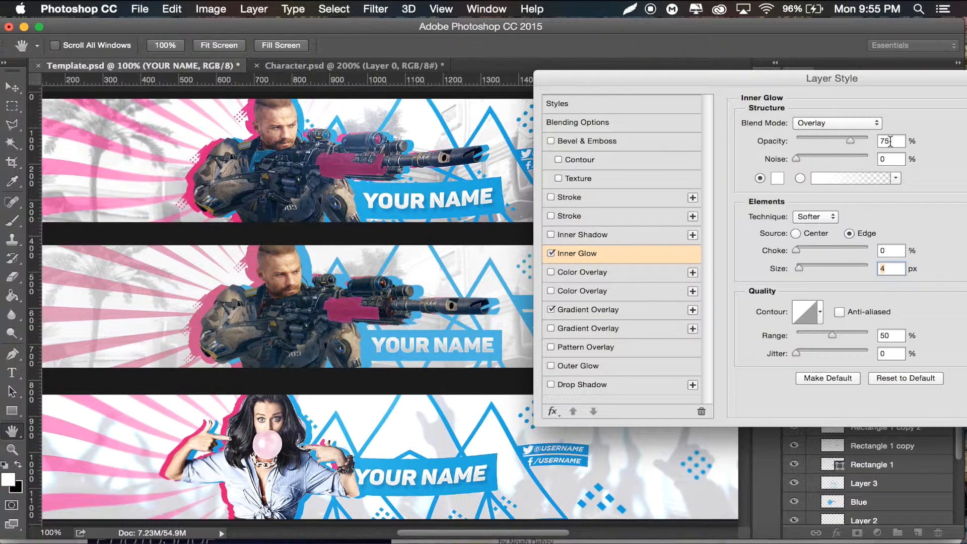
Add a Multiply drop shadow at 8% opacity to the YOUR NAME text and set its gradient overlay's opacity to 15%.
left_click(584, 384)
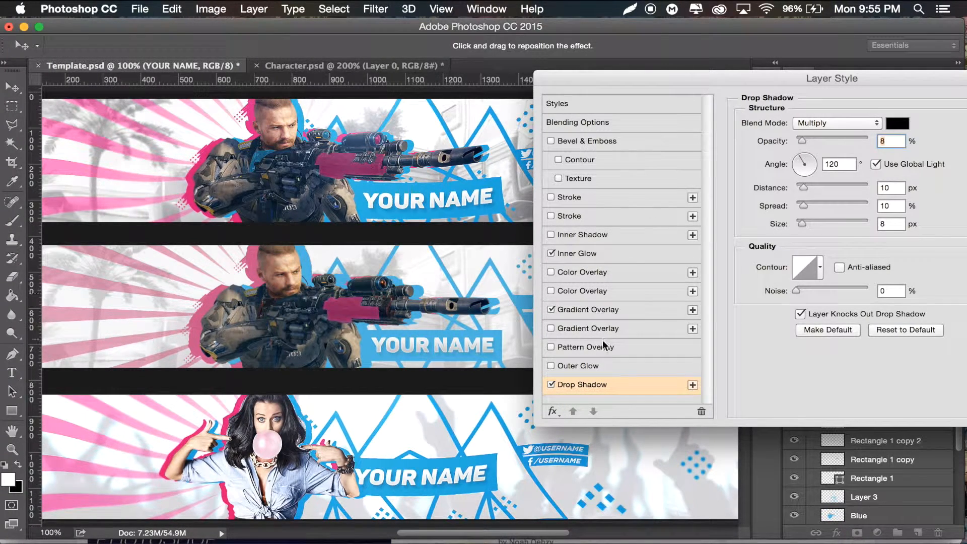
left_click(587, 310)
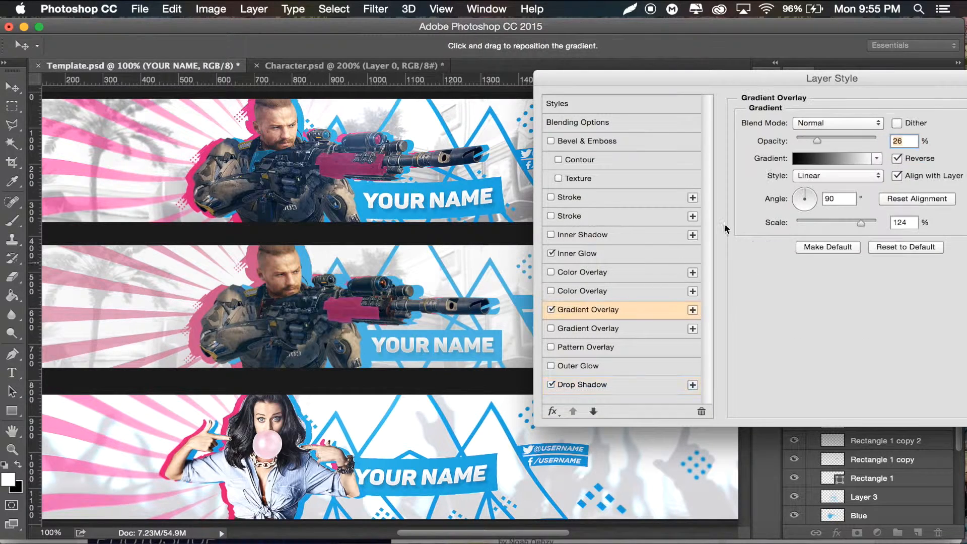
left_click(807, 138)
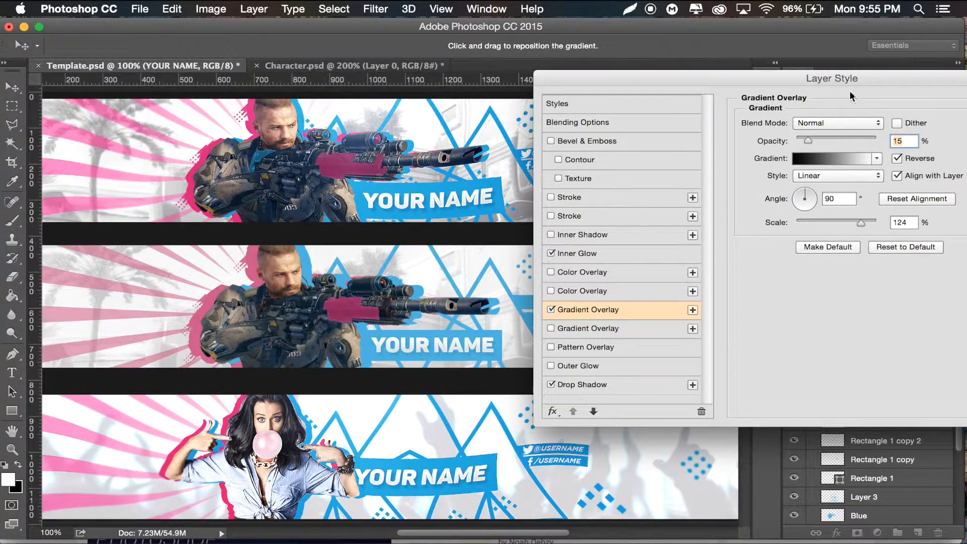
left_click_drag(845, 78, 666, 101)
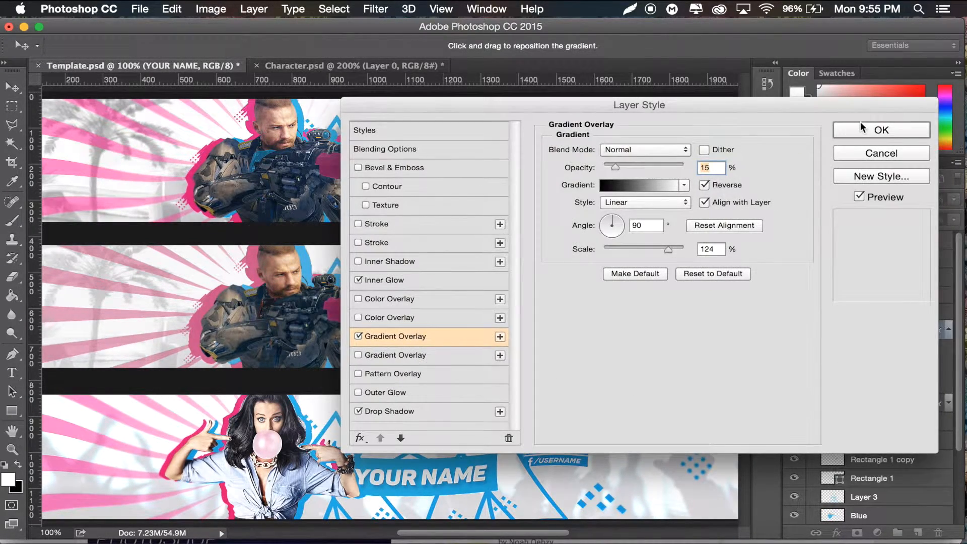
left_click(860, 122)
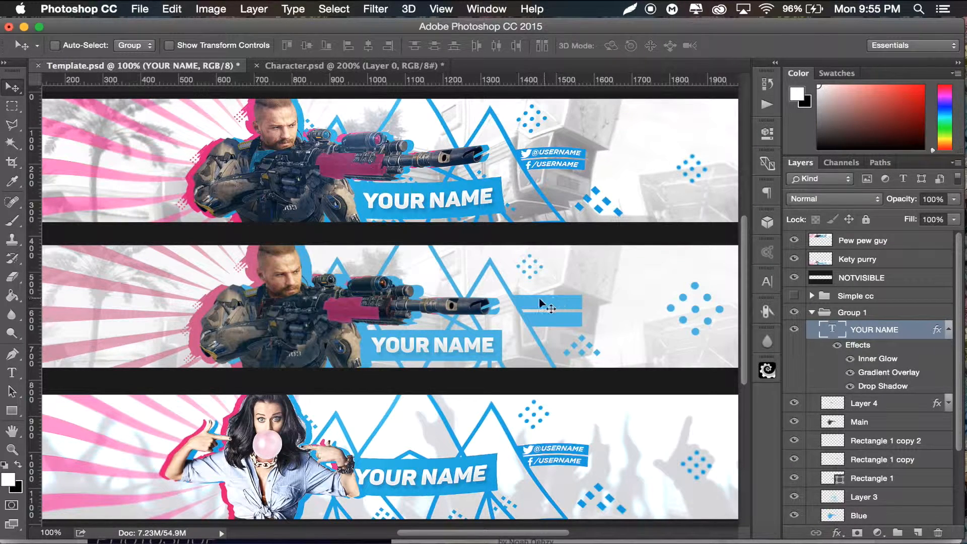
left_click(12, 373)
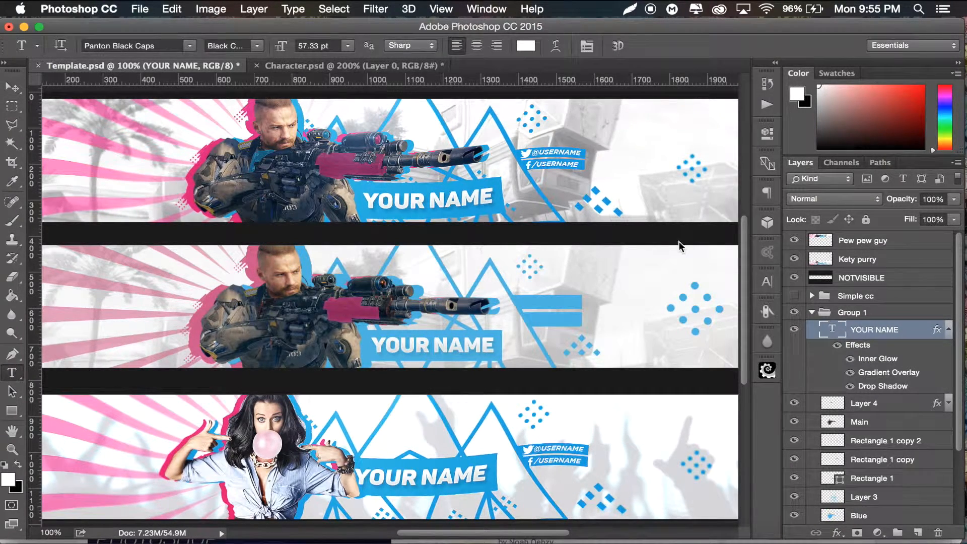
key("super+plus")
key("super+plus")
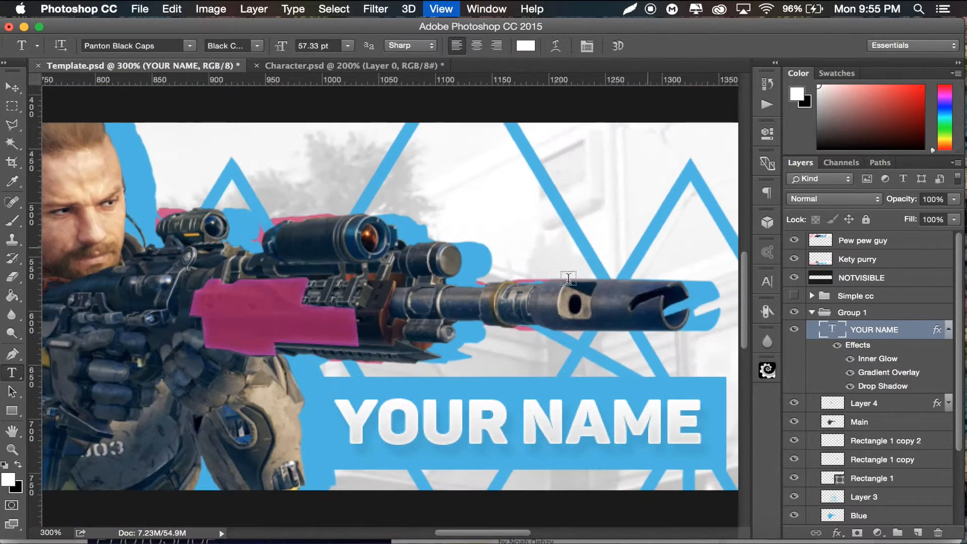
scroll(560, 283, "right", 5)
scroll(561, 283, "right", 3)
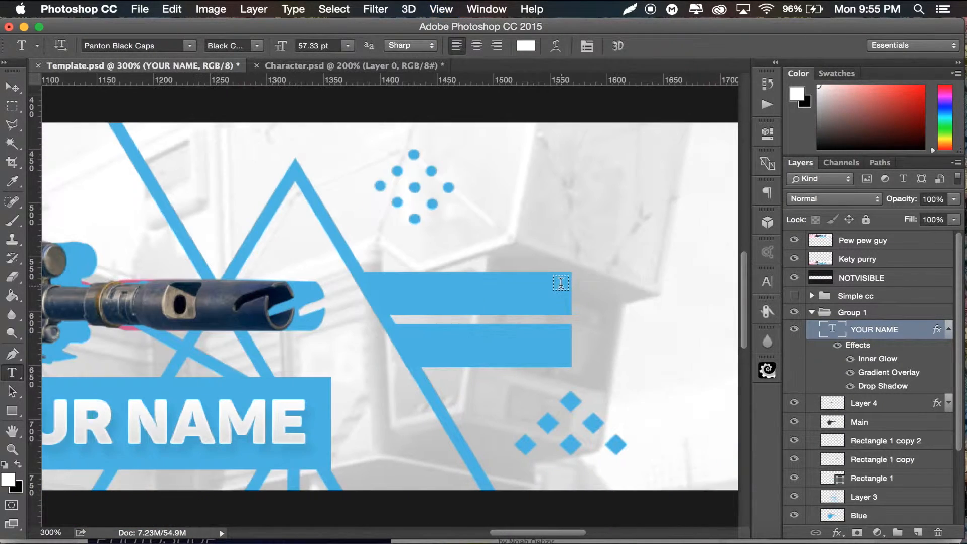
left_click(410, 304)
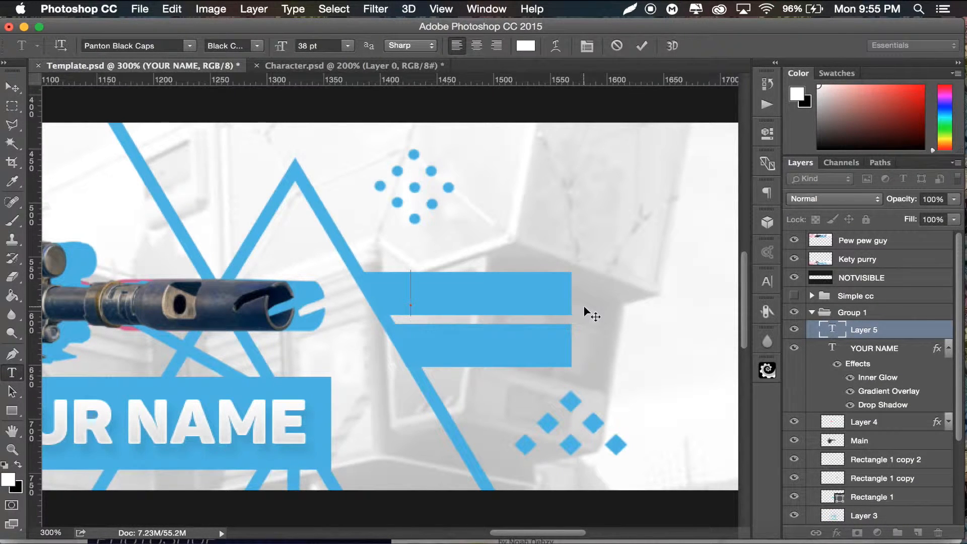
type("S")
key("BackSpace")
type("@YEH")
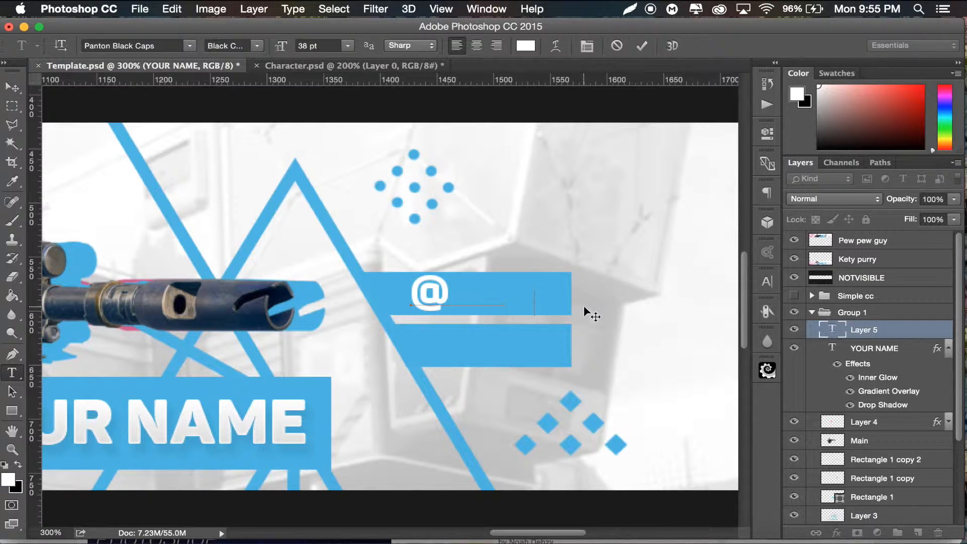
type("ZY")
left_click_drag(595, 296, 374, 262)
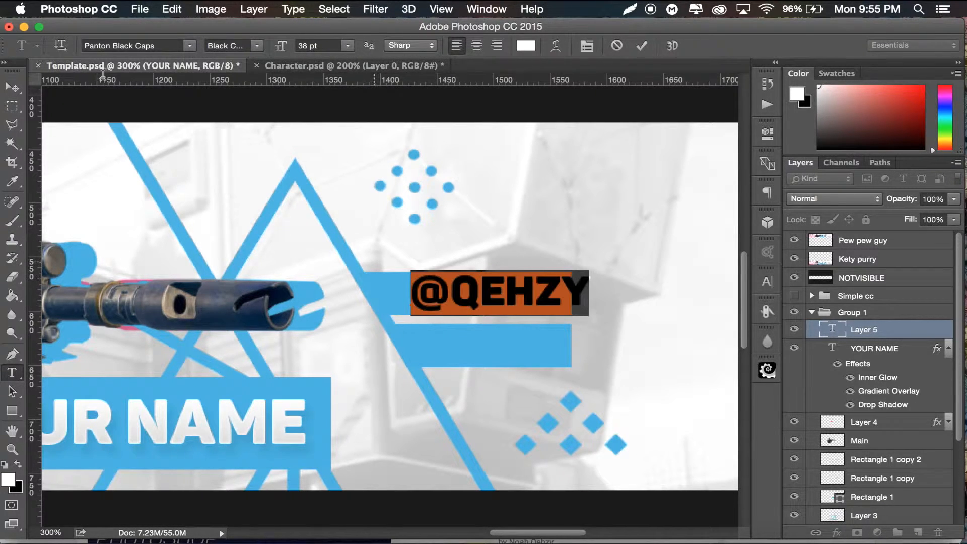
left_click(13, 88)
key("ctrl+t")
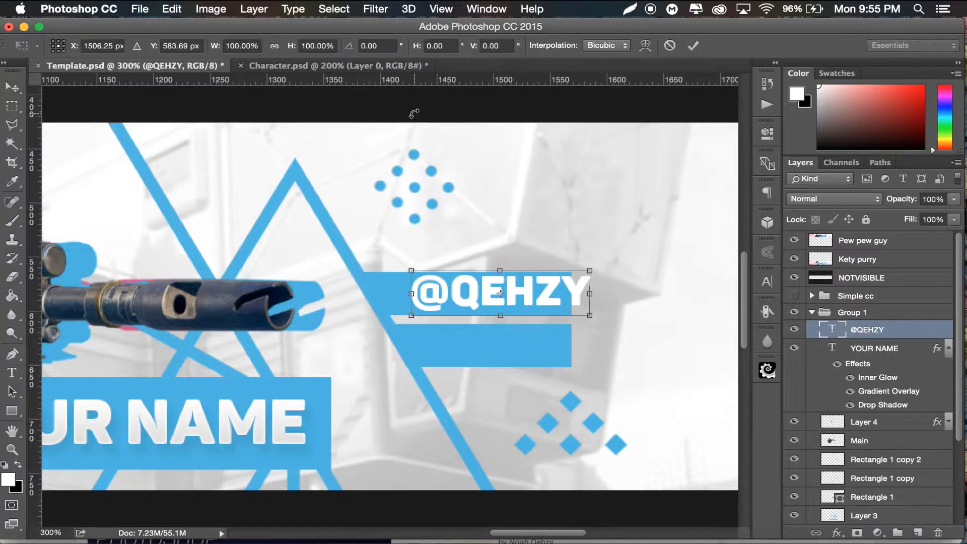
left_click_drag(587, 273, 554, 280)
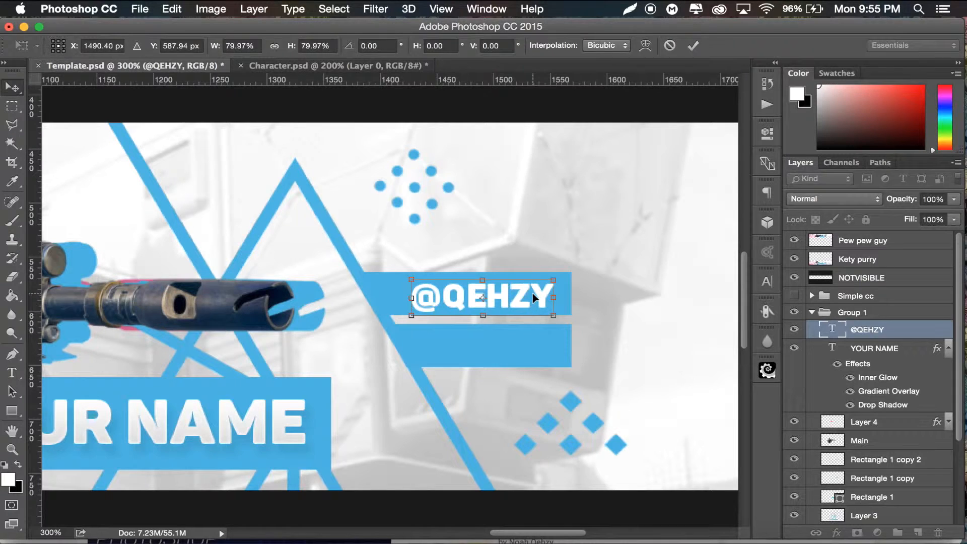
key("Return")
key("Up")
key("Up")
key("Right")
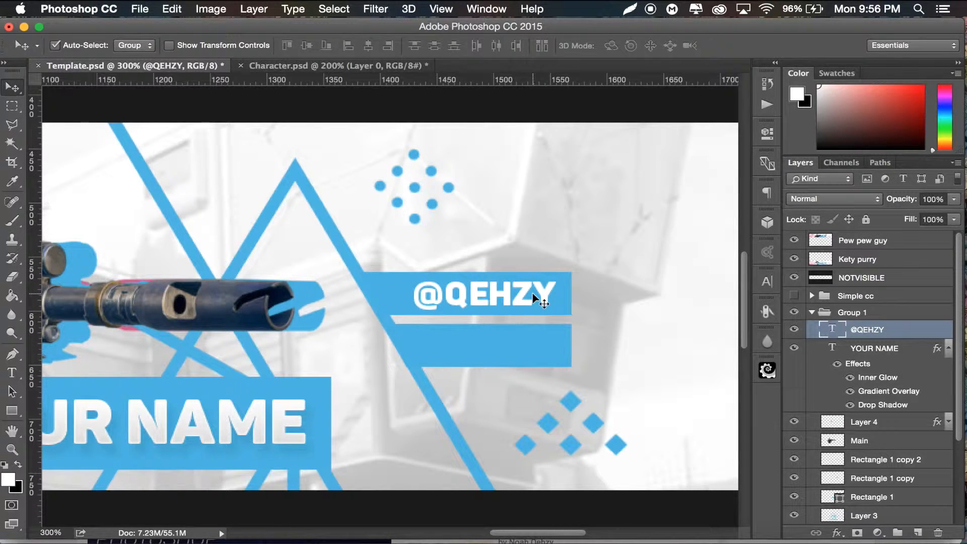
key("super+t")
left_click_drag(559, 275, 544, 280)
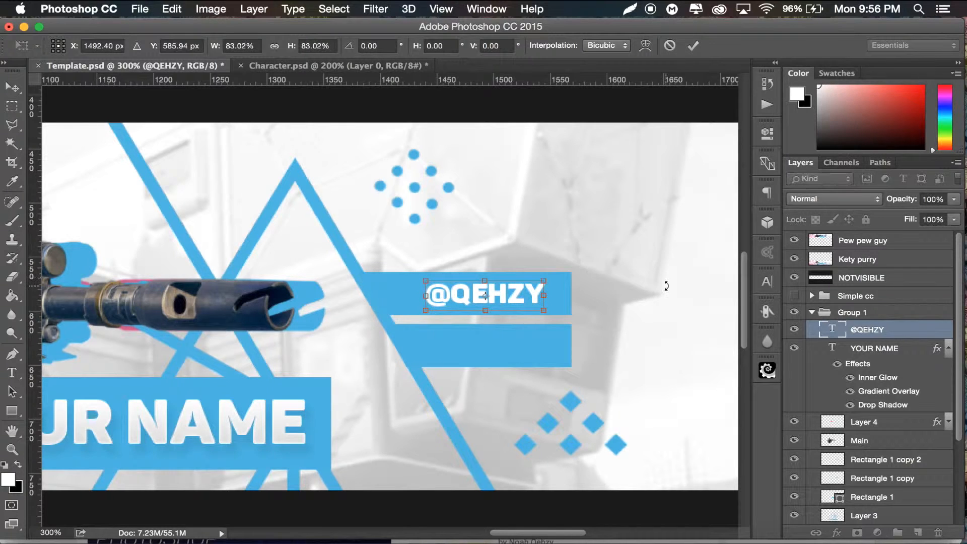
key("Return")
key("Up")
key("Right")
key("Right")
key("Down")
key("Right")
key("Up")
key("super+j")
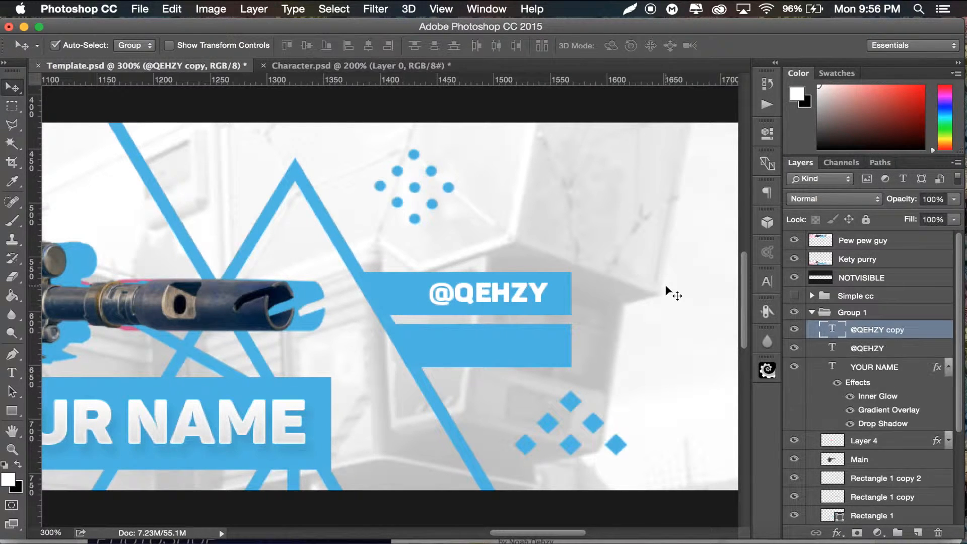
left_click_drag(520, 304, 523, 358)
key("Up")
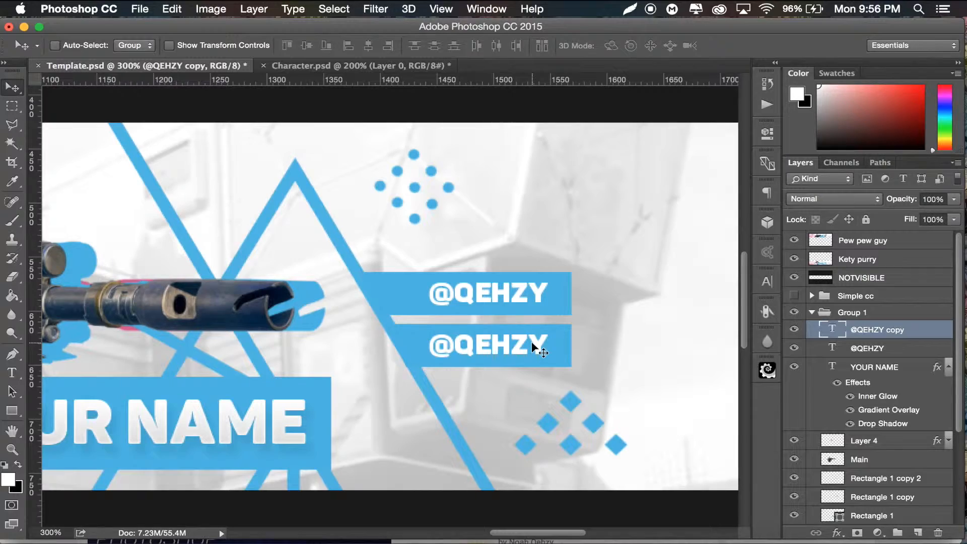
Make the Simple cc group visible.
key("super+equal")
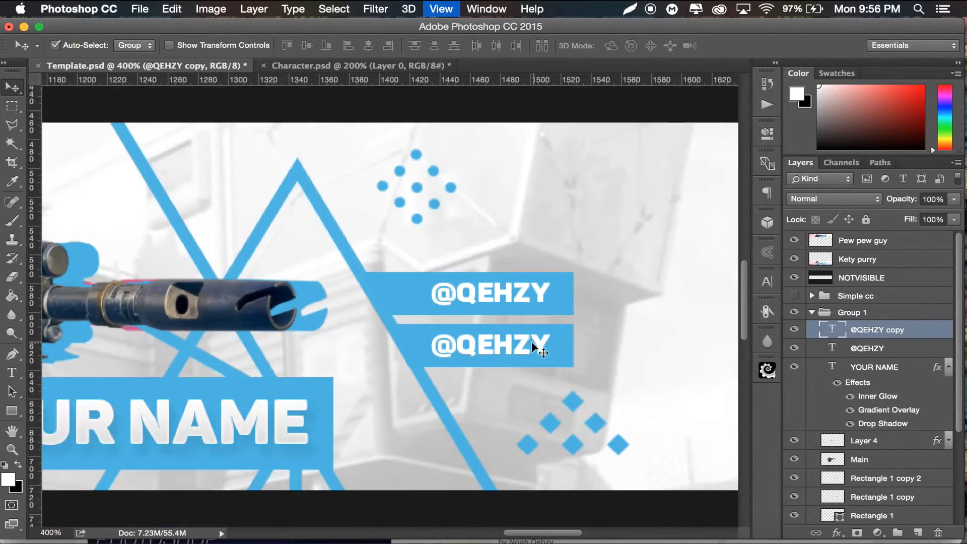
key("super+minus")
key("super+minus")
key("super+minus")
key("super+minus")
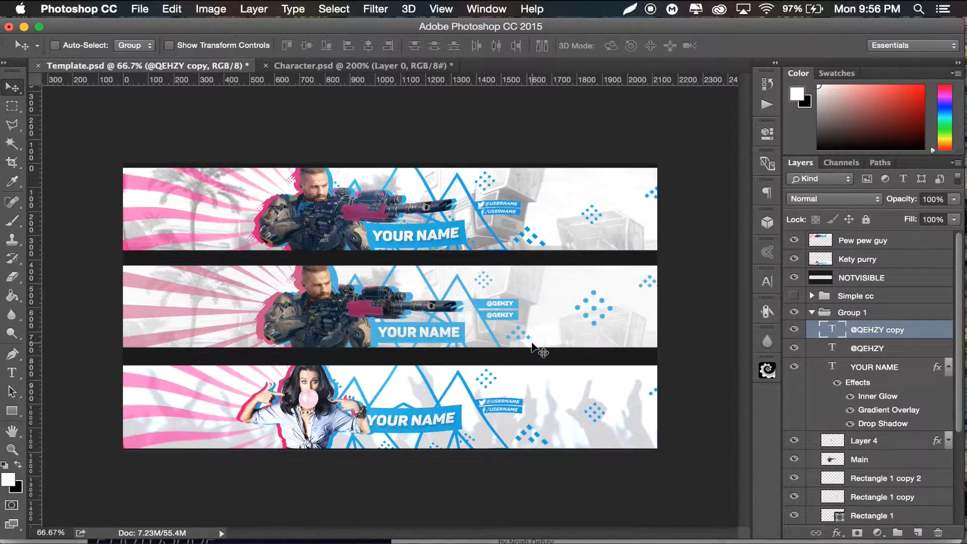
key("super+equal")
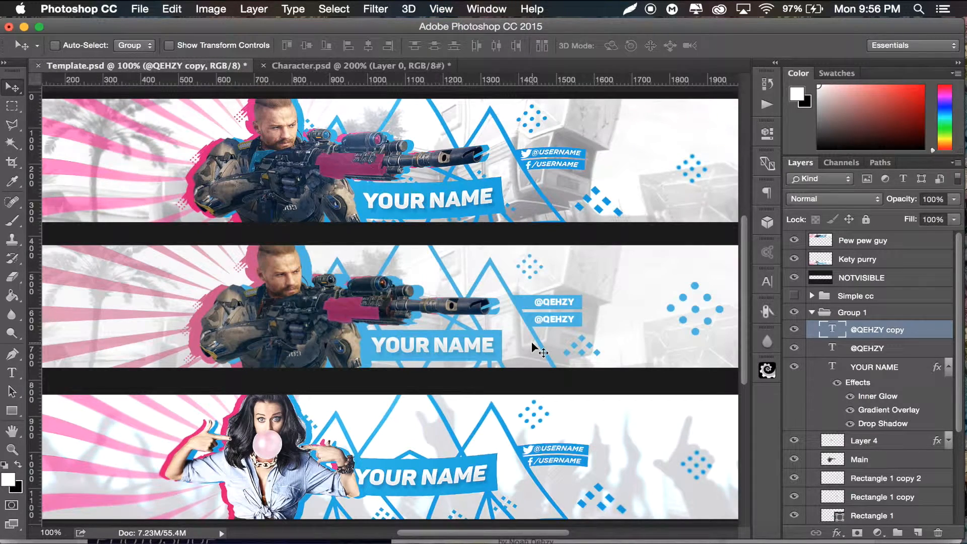
key("super+minus")
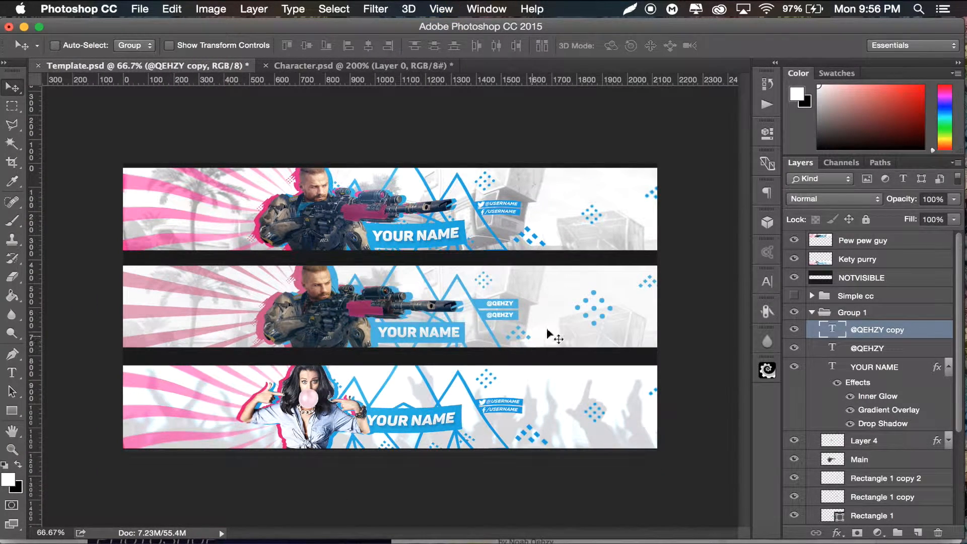
left_click(794, 296)
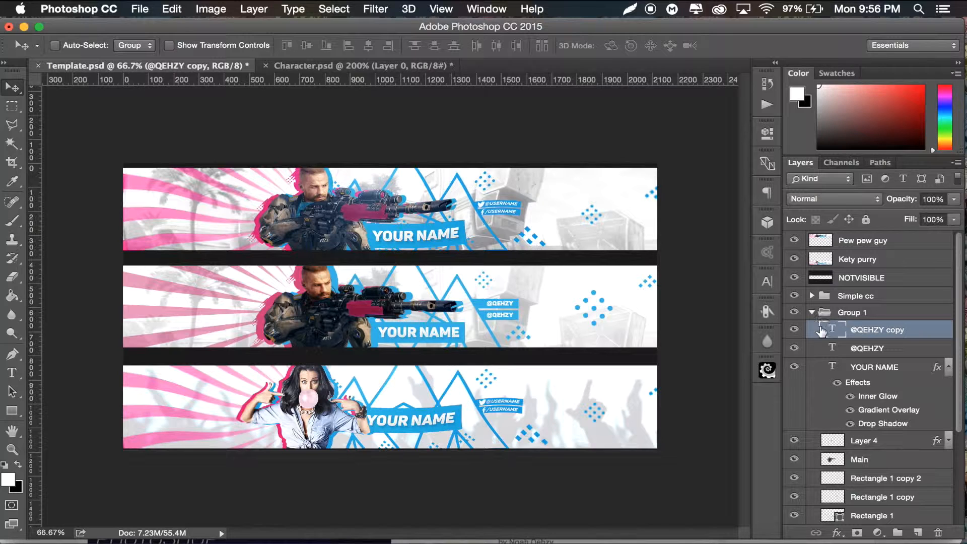
Create a new layer above the username texts and set up a soft round brush with a size of 300 px.
left_click(918, 532)
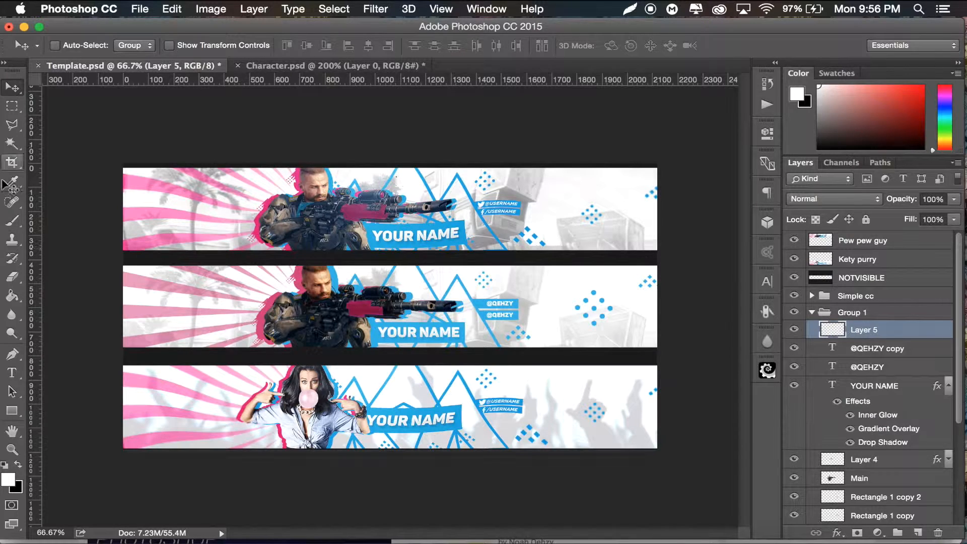
left_click(12, 220)
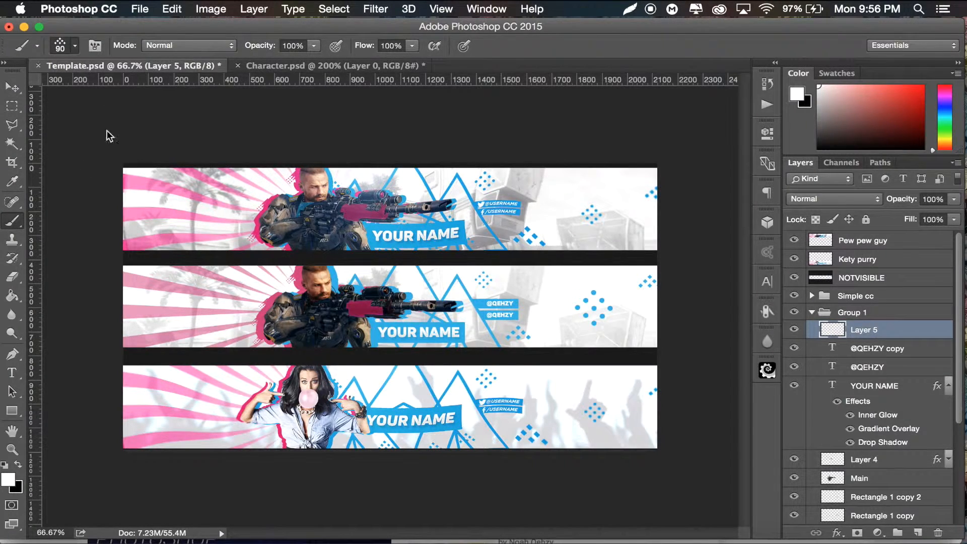
right_click(91, 96)
left_click(139, 182)
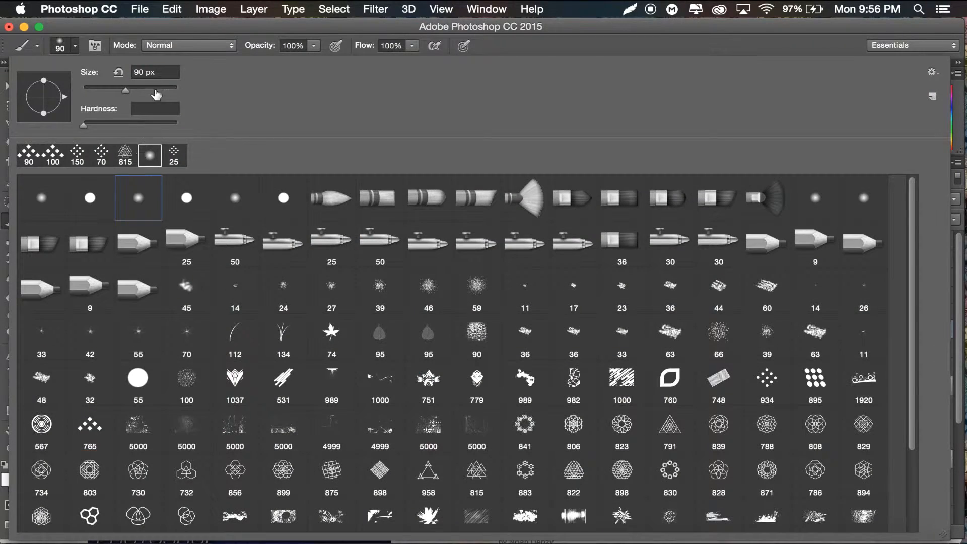
left_click(150, 86)
type("300")
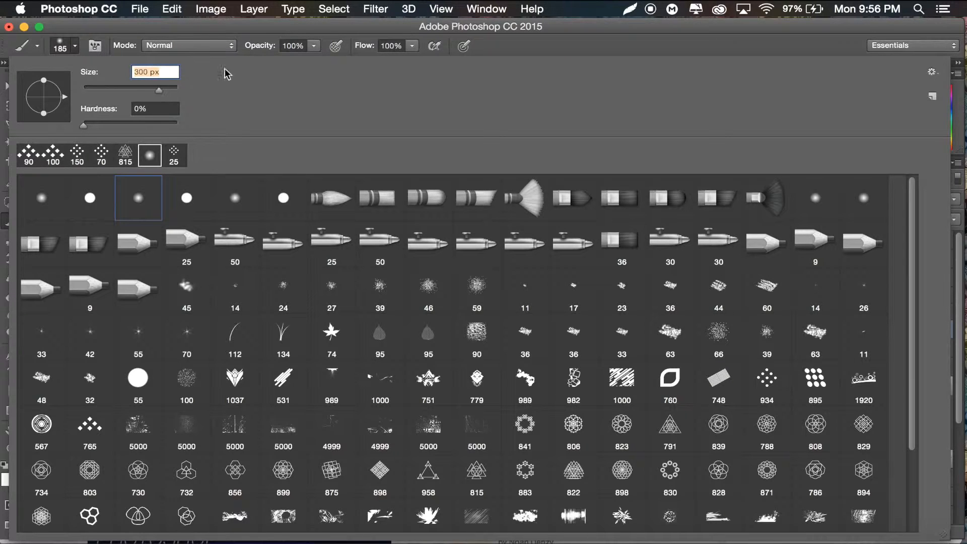
key("Return")
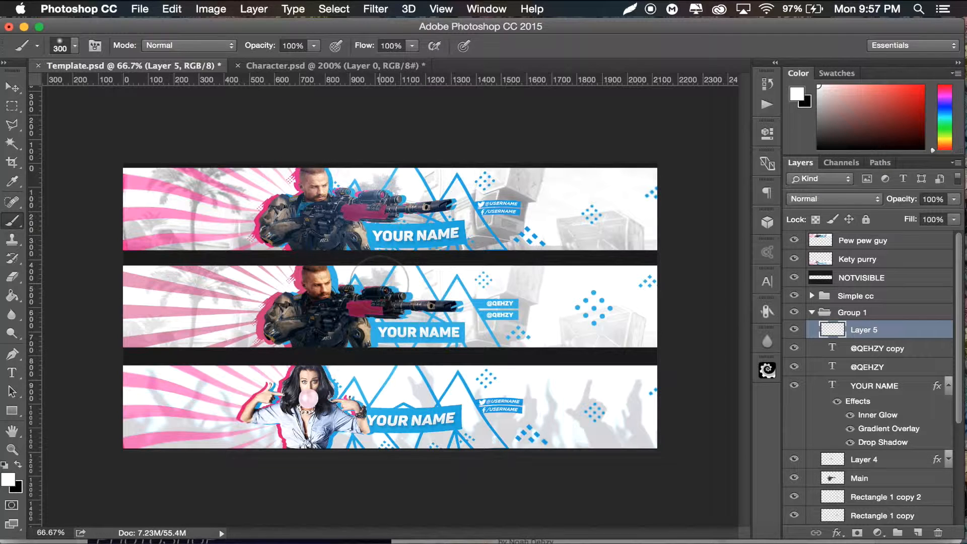
Enlarge the soft brush to 900 px and paint a faint white glow over the middle banner.
key("bracketright")
key("bracketright")
key("bracketright")
key("bracketright")
key("bracketright")
key("bracketright")
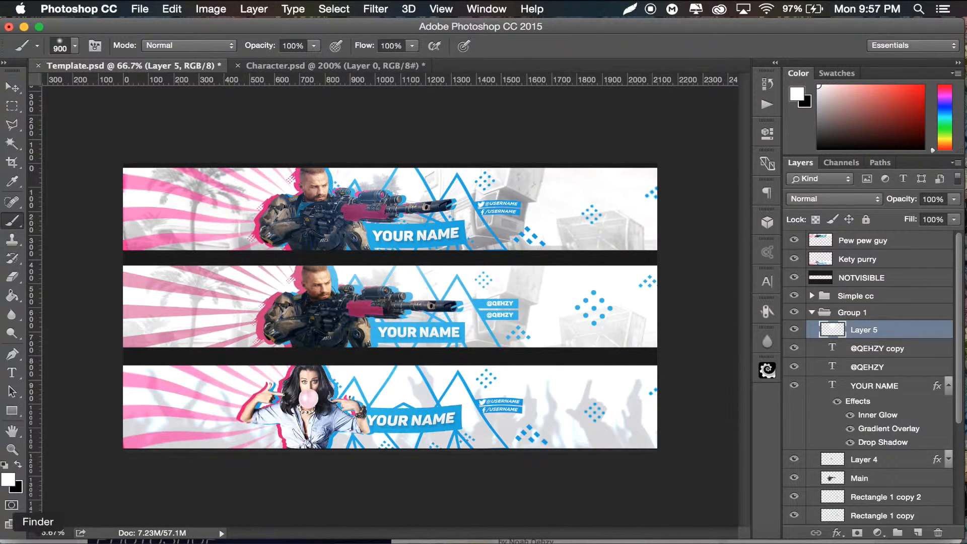
Switch to Finder and open NsanePack.psd from the Documents folder's Graphic Design > My Packs.
left_click(9, 522)
left_click(381, 205)
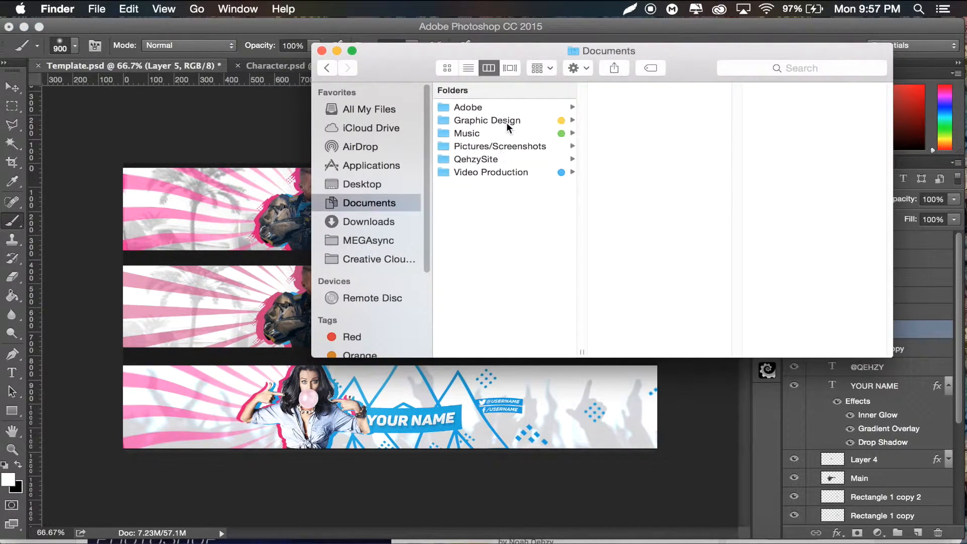
left_click(487, 120)
left_click(633, 168)
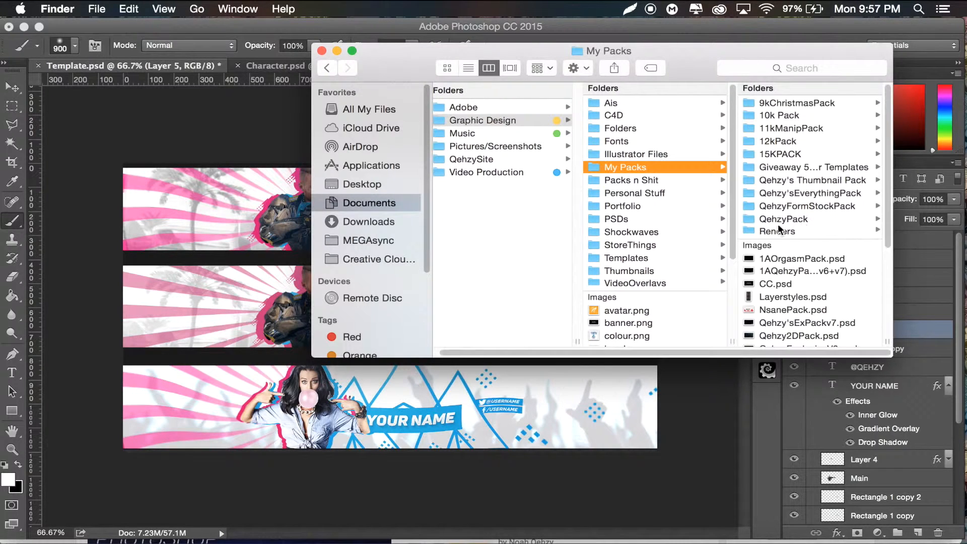
double_click(780, 307)
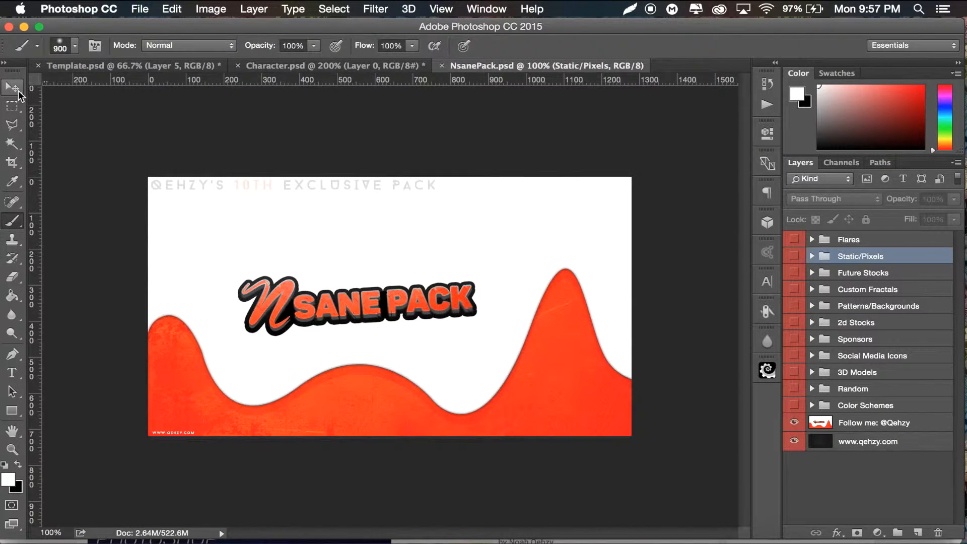
left_click(15, 90)
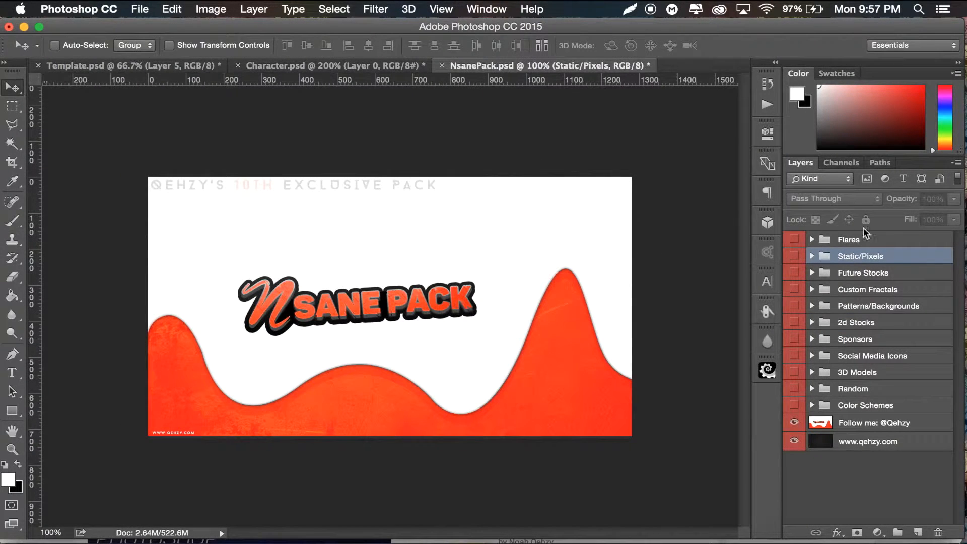
left_click(812, 240)
left_click(794, 239)
left_click(793, 257)
left_click(793, 257)
left_click(794, 275)
left_click(794, 275)
scroll(805, 323, "down", 5)
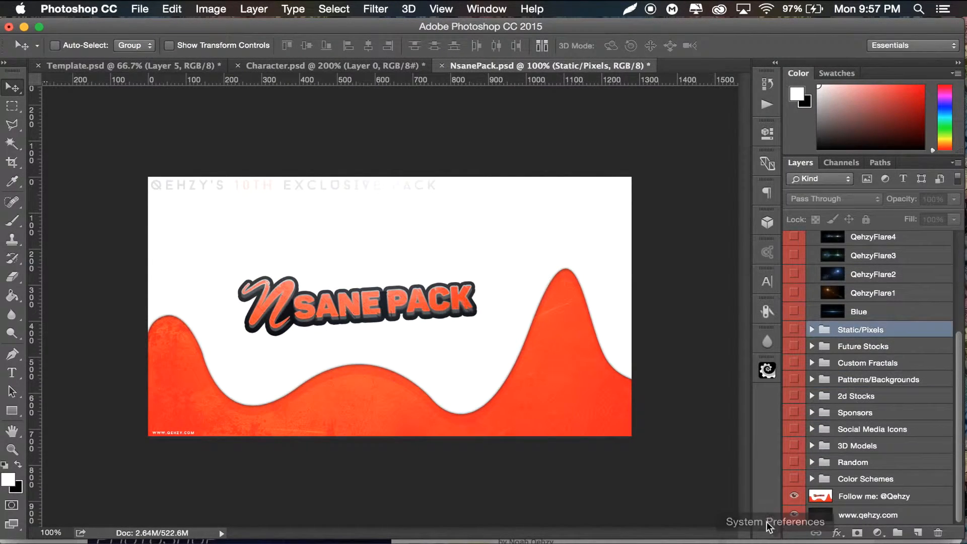
left_click(794, 496)
scroll(795, 342, "up", 5)
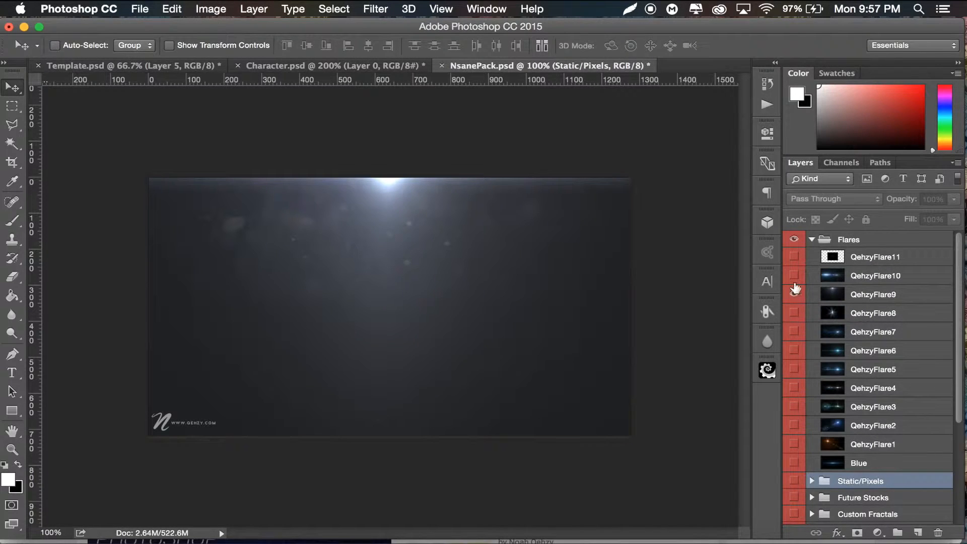
Copy the QehzyFlare9 layer into Template.psd and place its light over the top of the middle banner.
left_click(875, 294)
left_click_drag(485, 272, 196, 100)
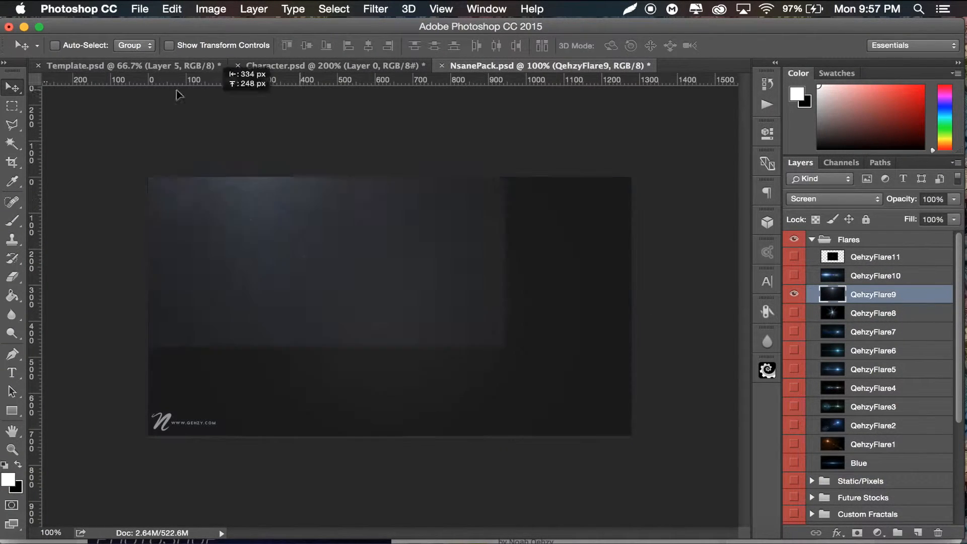
left_click(108, 66)
mouse_move(375, 270)
left_mouse_down()
mouse_move(373, 229)
mouse_move(392, 275)
left_mouse_up()
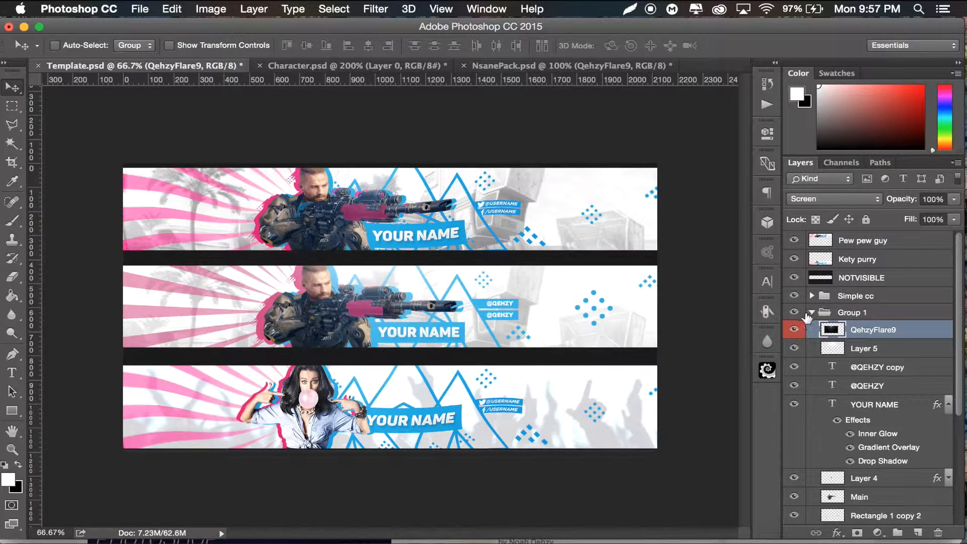
Collapse Group 1, rename it as Banner and duplicate the group.
left_click(810, 313)
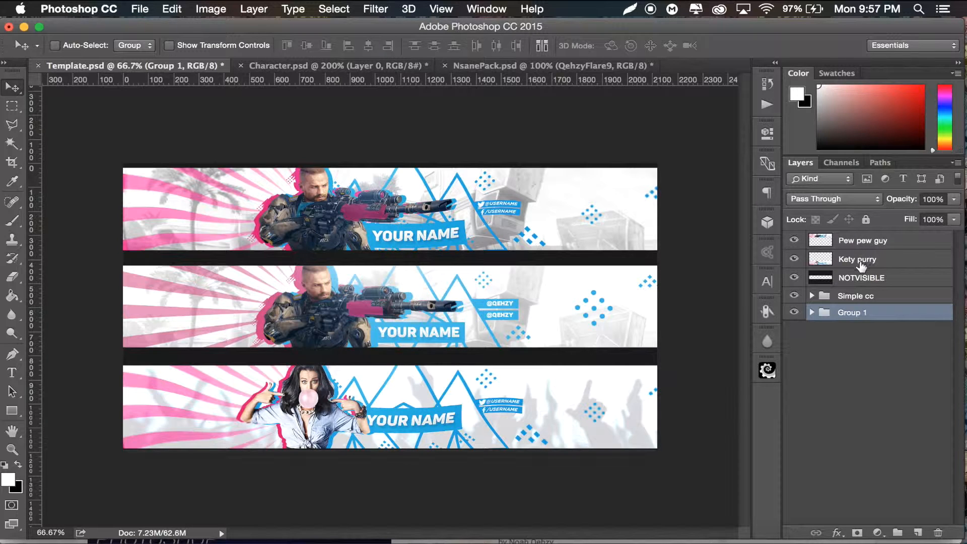
double_click(856, 312)
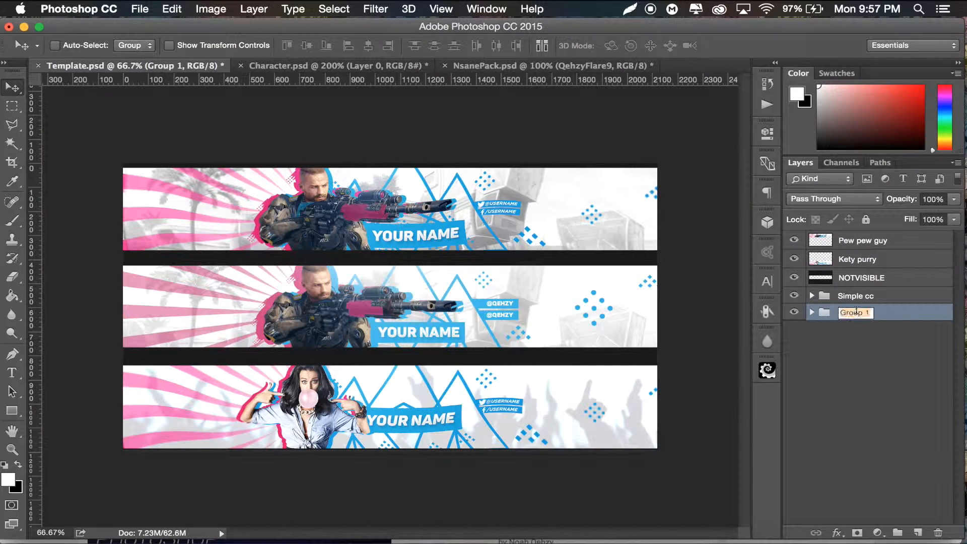
type("Banner")
key("Return")
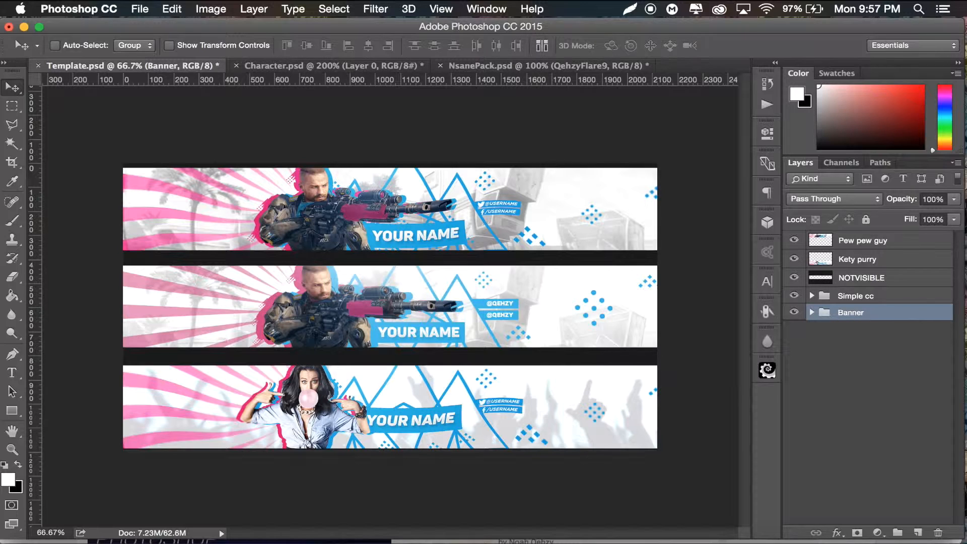
key("super+j")
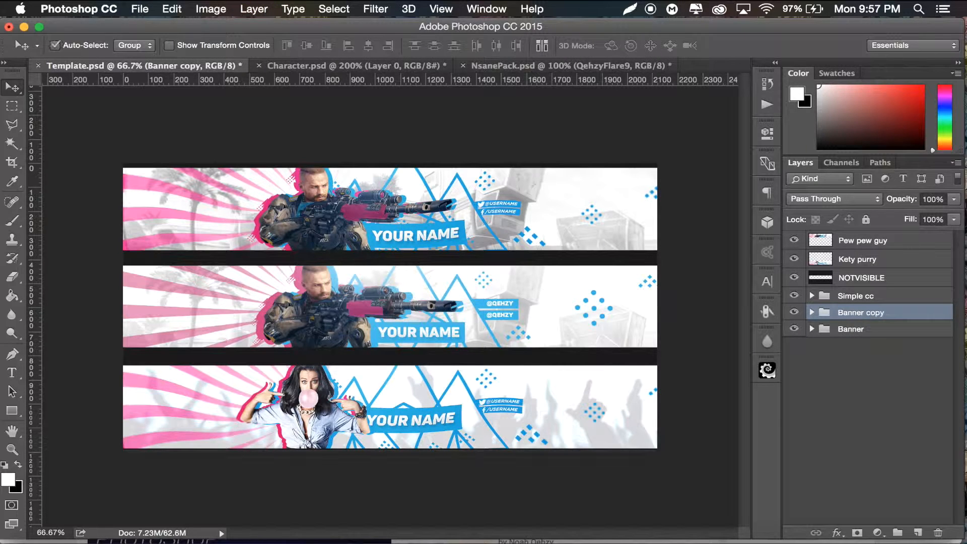
Merge the Banner copy group into a single layer and duplicate that layer.
key("super+e")
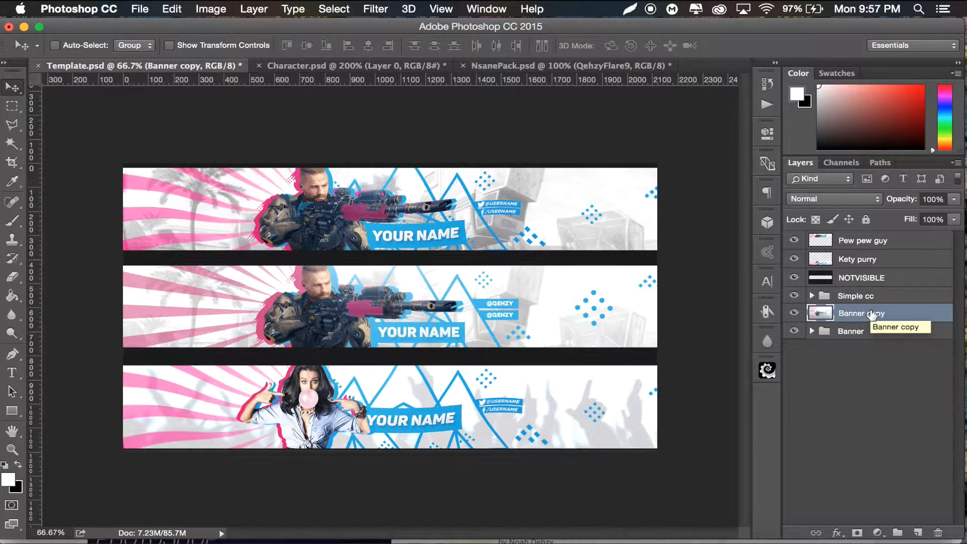
key("super+j")
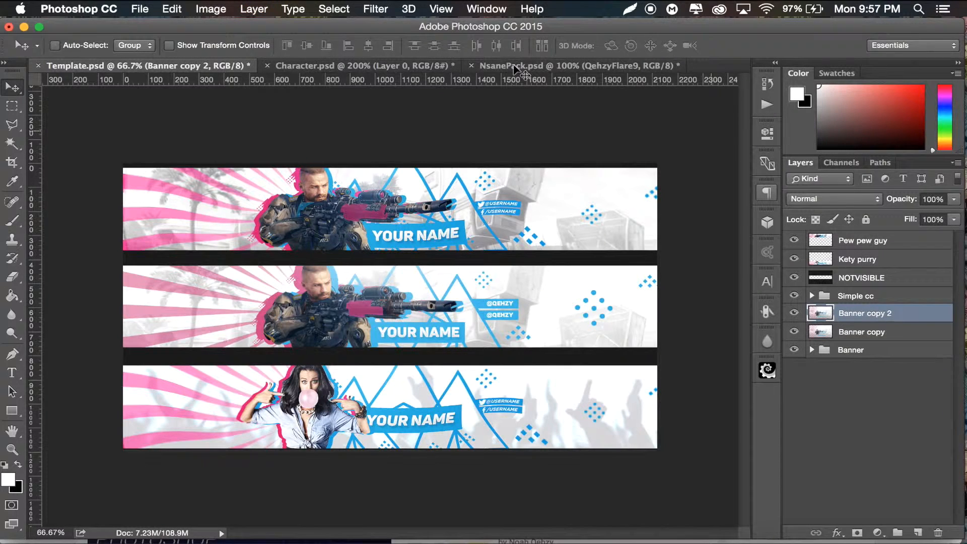
Try a Sine Wave distortion on the Banner copy 2 layer with a maximum wavelength of 999, and undo it.
left_click(382, 8)
mouse_move(479, 212)
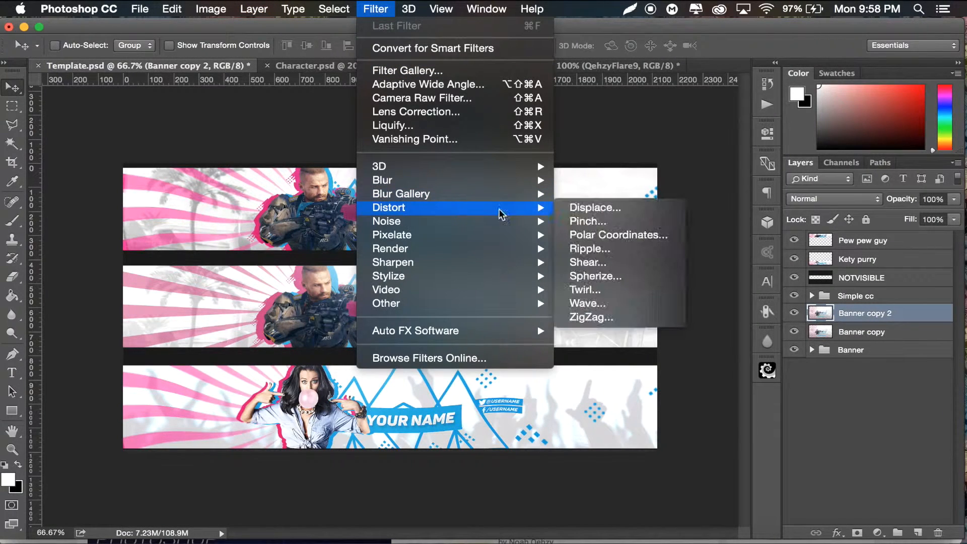
left_click(602, 303)
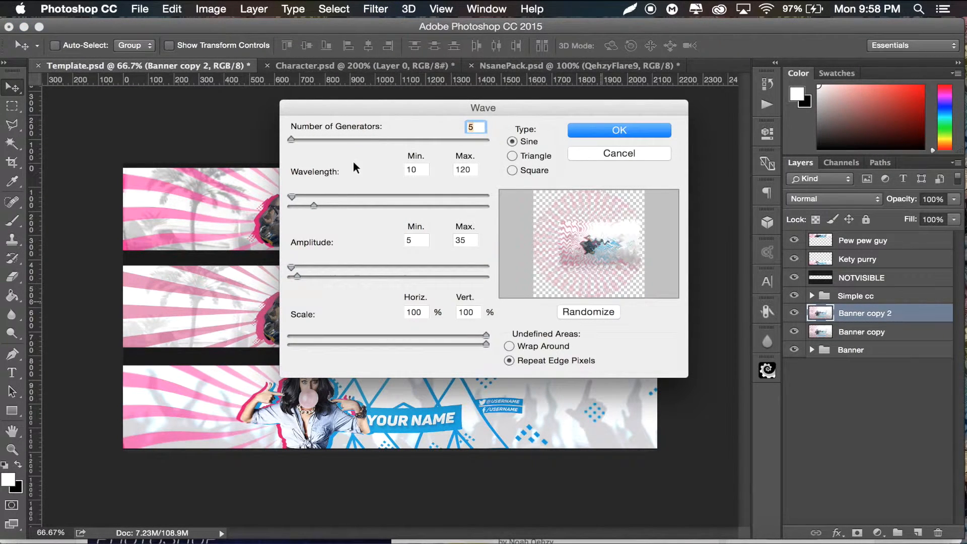
left_click_drag(310, 201, 485, 202)
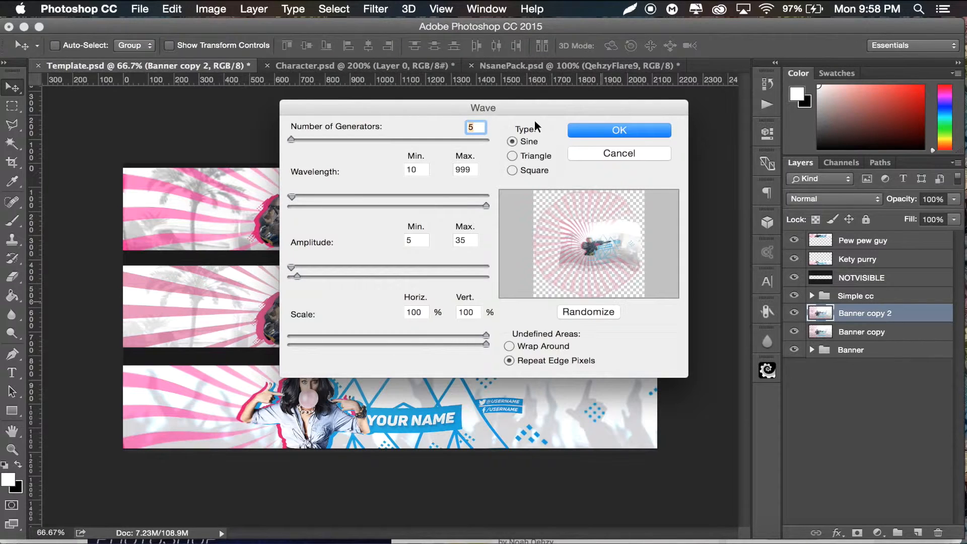
key("Down")
key("Up")
left_click(422, 170)
key("Down")
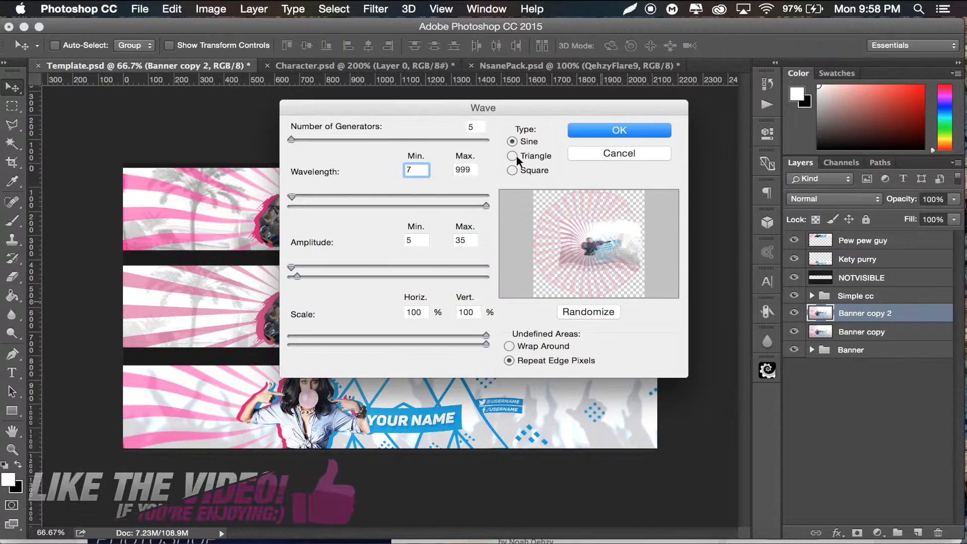
left_click(643, 134)
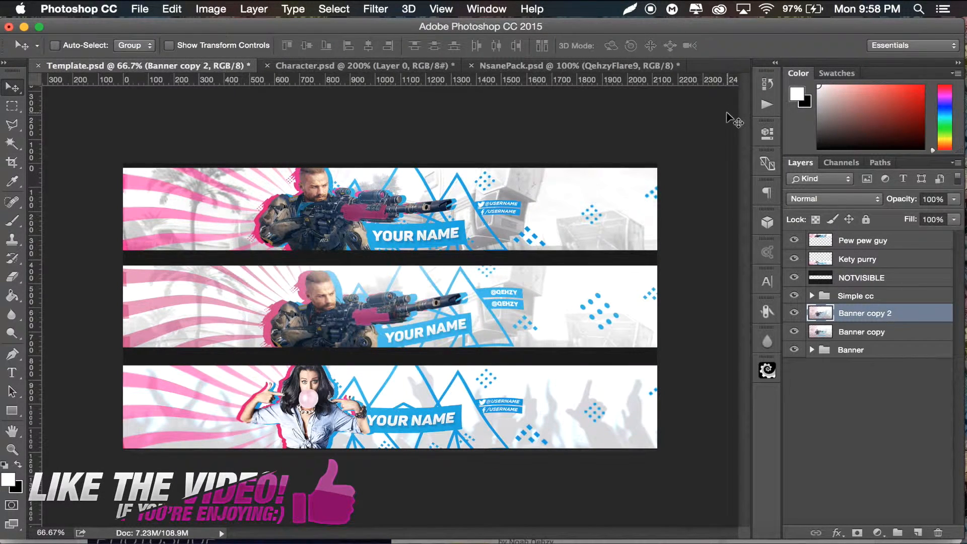
key("super+z")
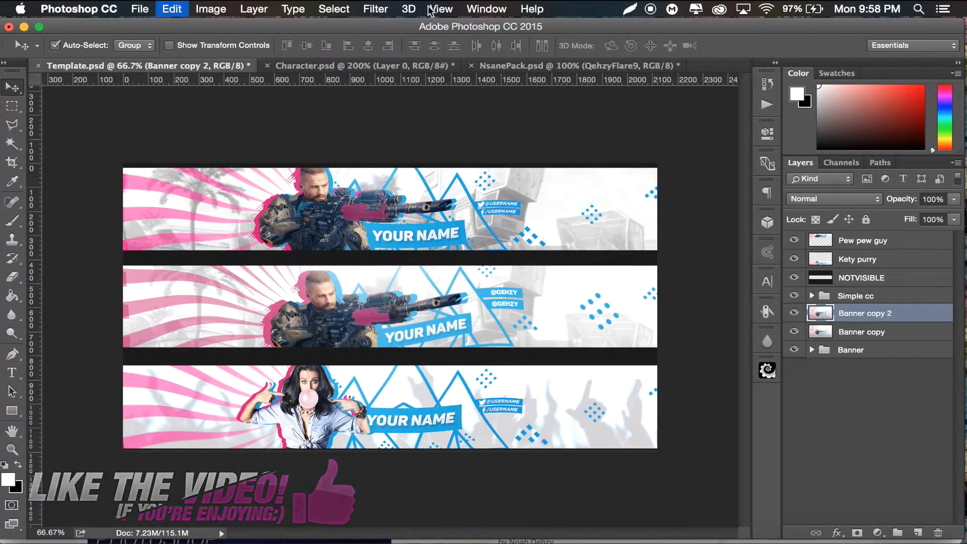
Distort the Banner copy 2 layer with the Wave filter, using an amplitude of 1 minimum and 17 maximum.
left_click(377, 9)
mouse_move(526, 208)
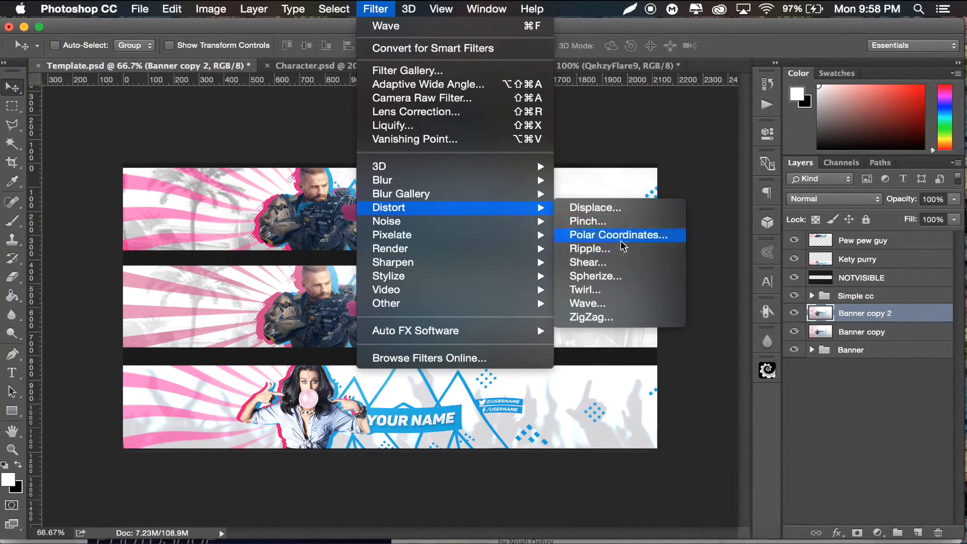
left_click(600, 304)
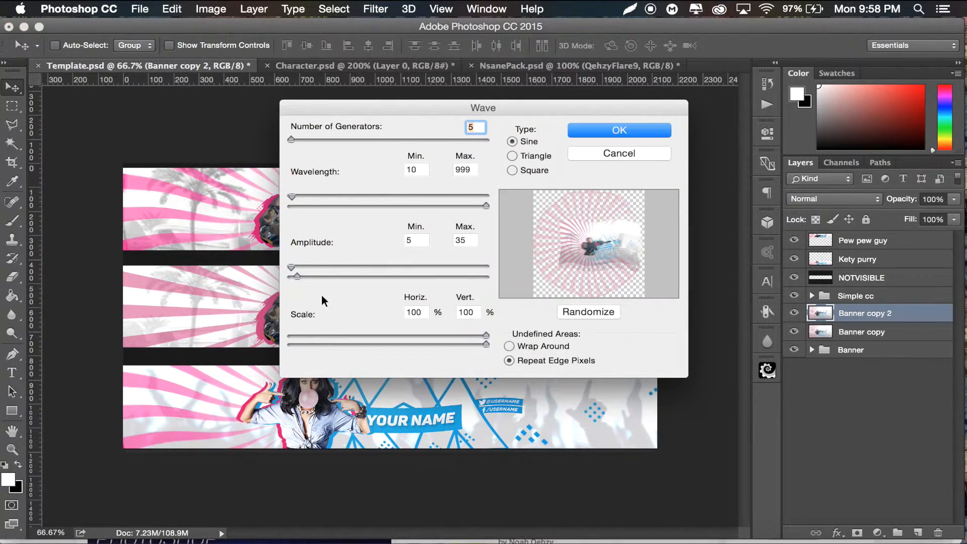
left_click_drag(297, 276, 289, 276)
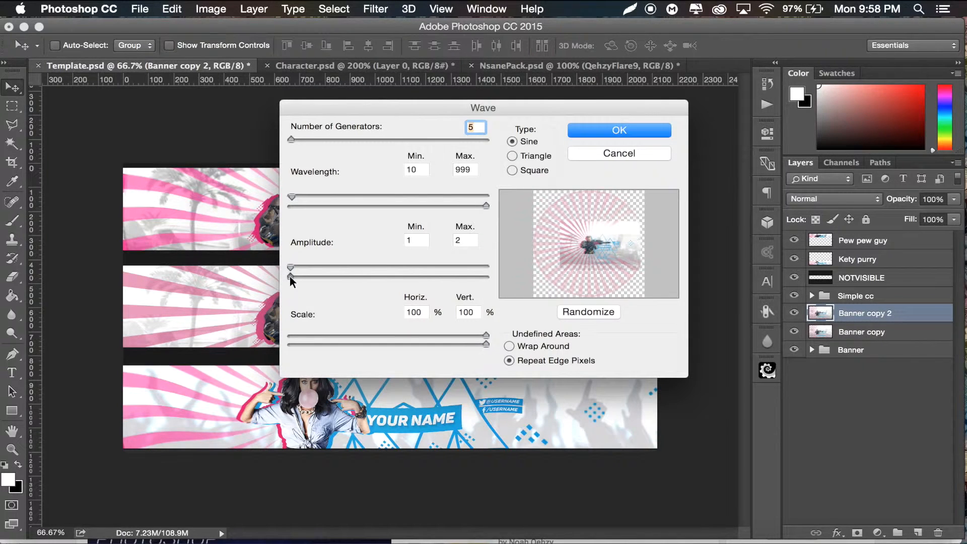
left_click_drag(291, 276, 294, 276)
left_click(606, 129)
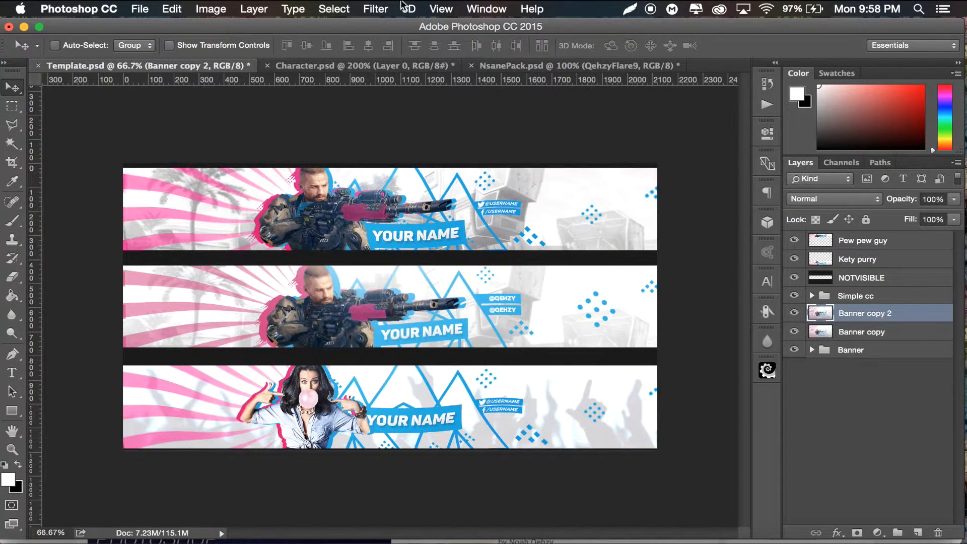
Try a second Wave distortion with the same settings on the Banner copy 2 layer and undo it.
left_click(375, 8)
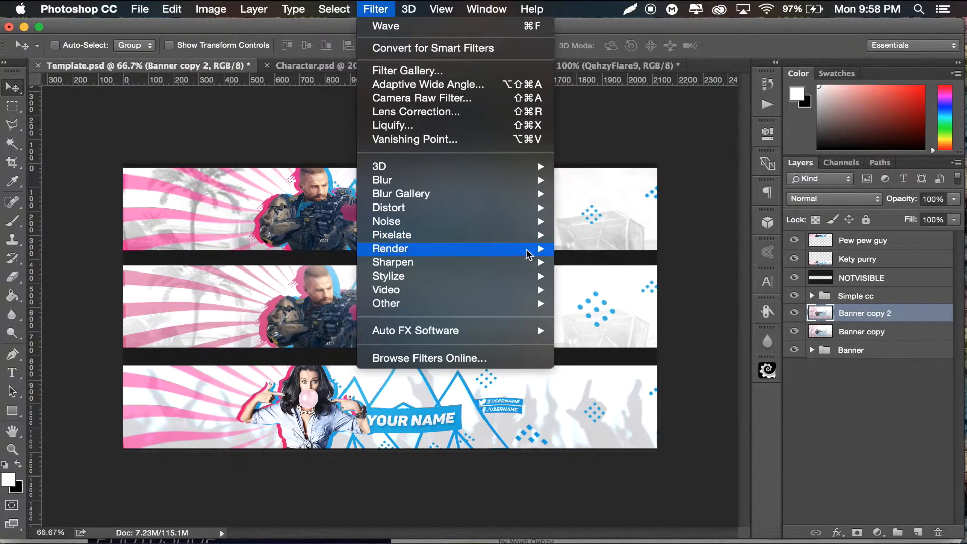
mouse_move(531, 208)
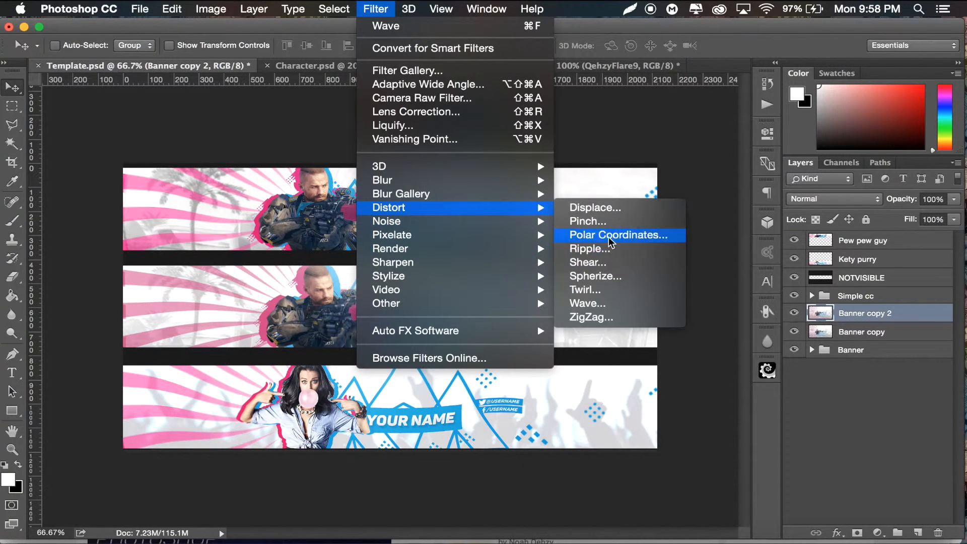
left_click(603, 303)
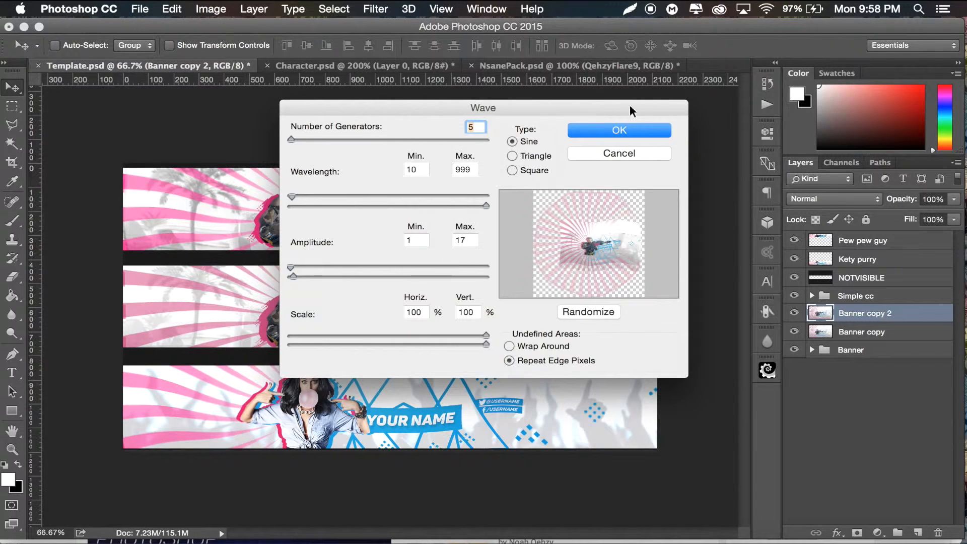
left_click(631, 130)
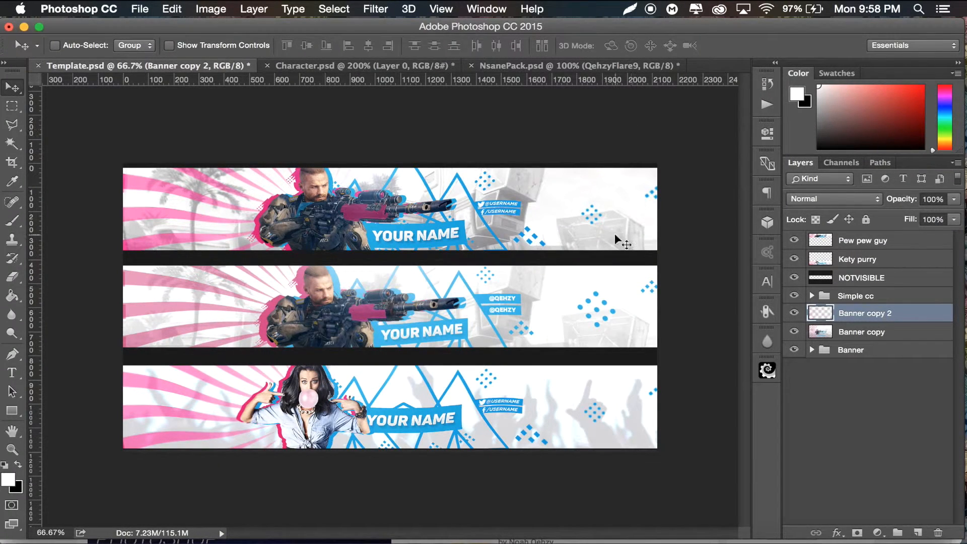
key("super+z")
Merge the Banner copy and Banner copy 2 layers and duplicate the merged layer.
left_click(875, 332, "super")
key("super+e")
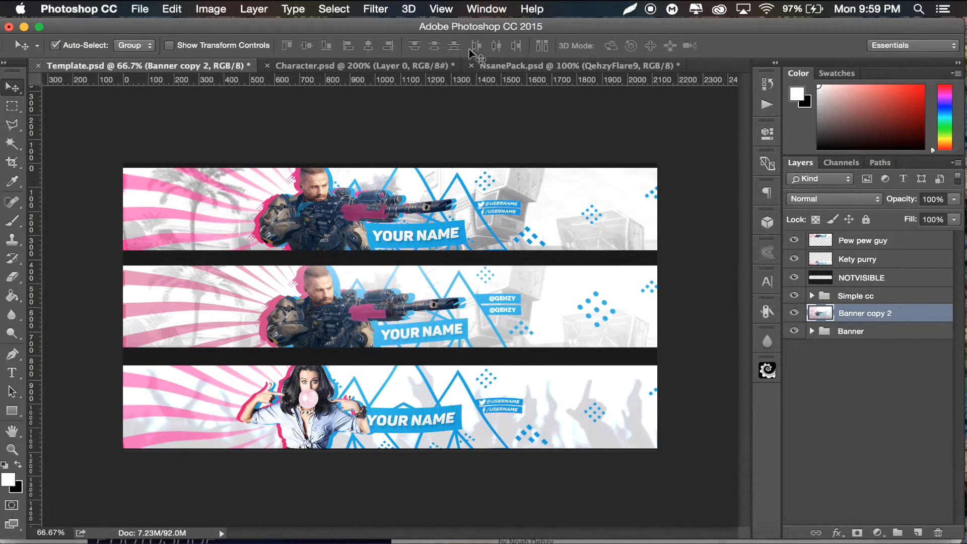
key("super+j")
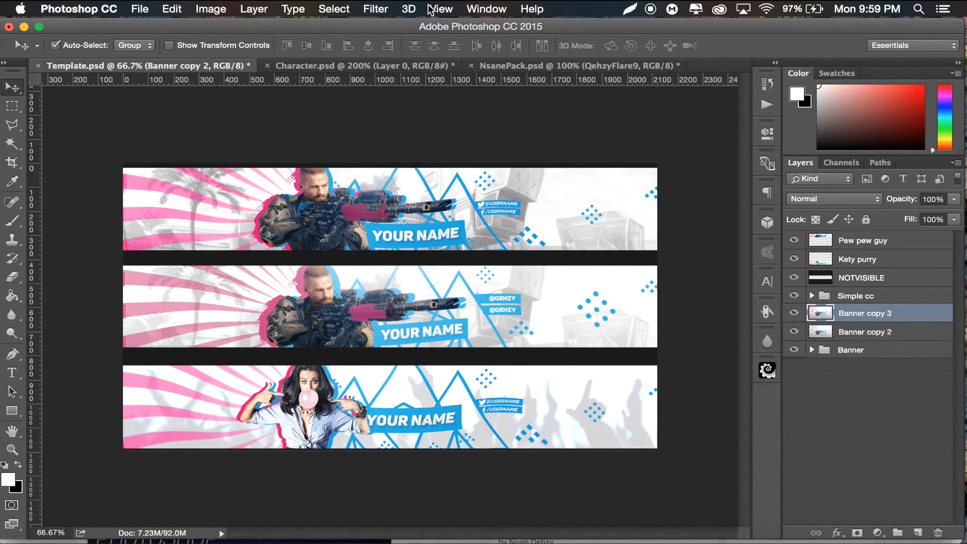
Apply the Sharpen More filter to the Banner copy 3 layer.
left_click(392, 7)
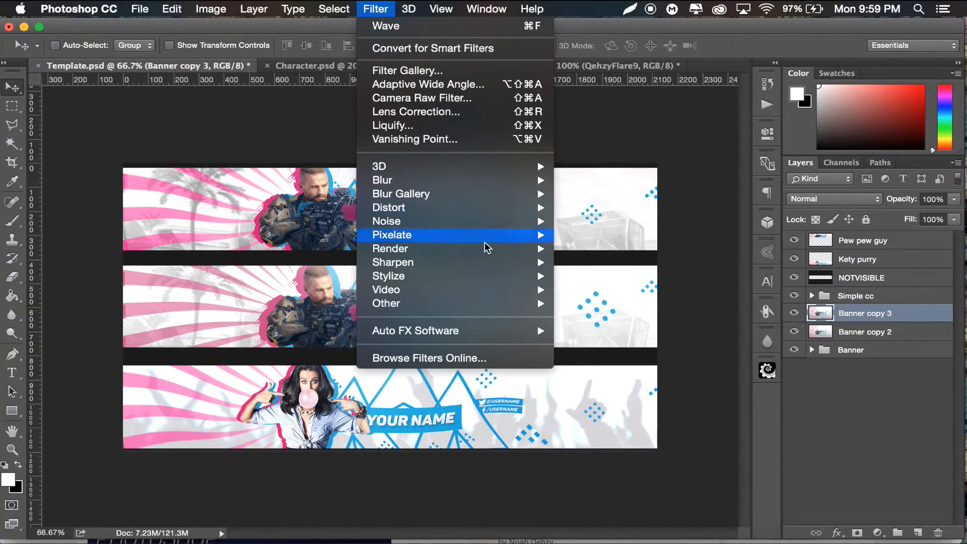
mouse_move(514, 267)
left_click(628, 302)
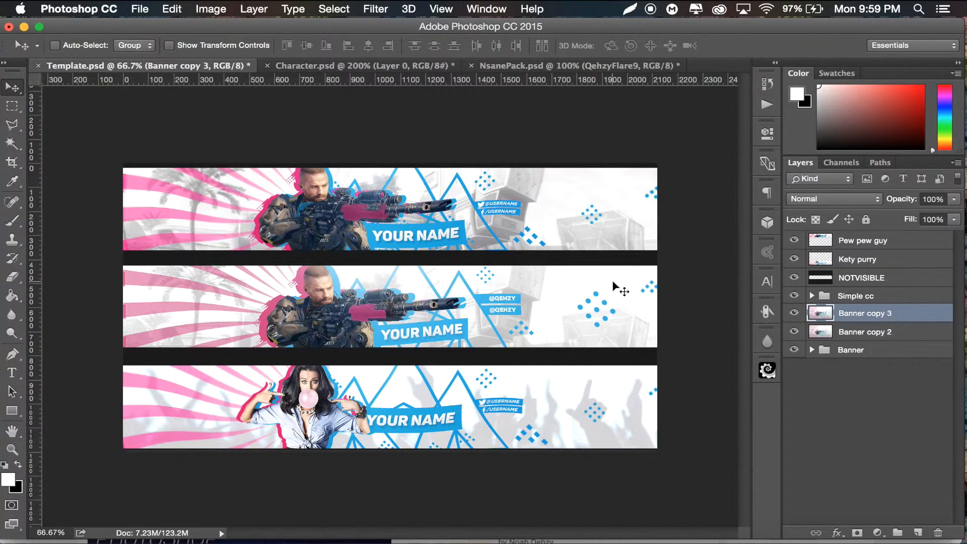
key("super+minus")
key("super+equal")
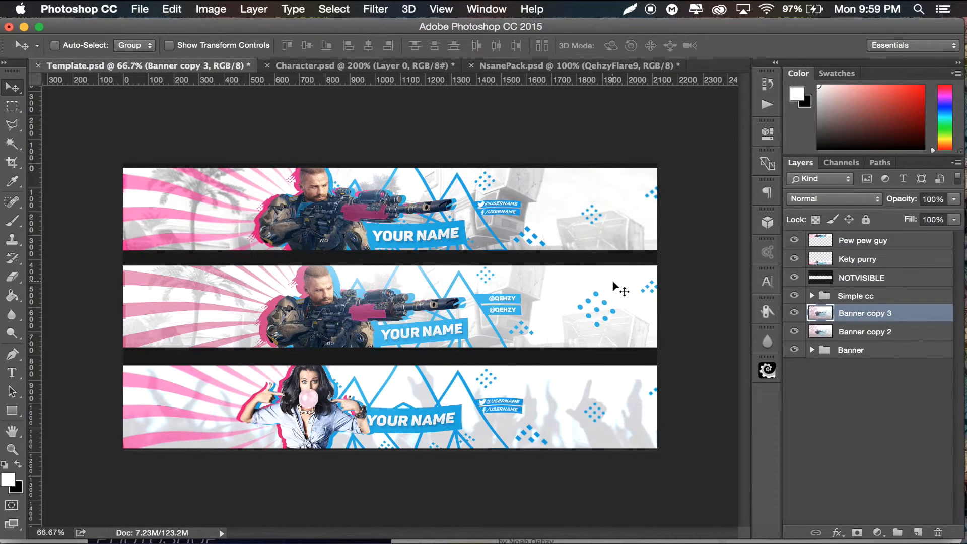